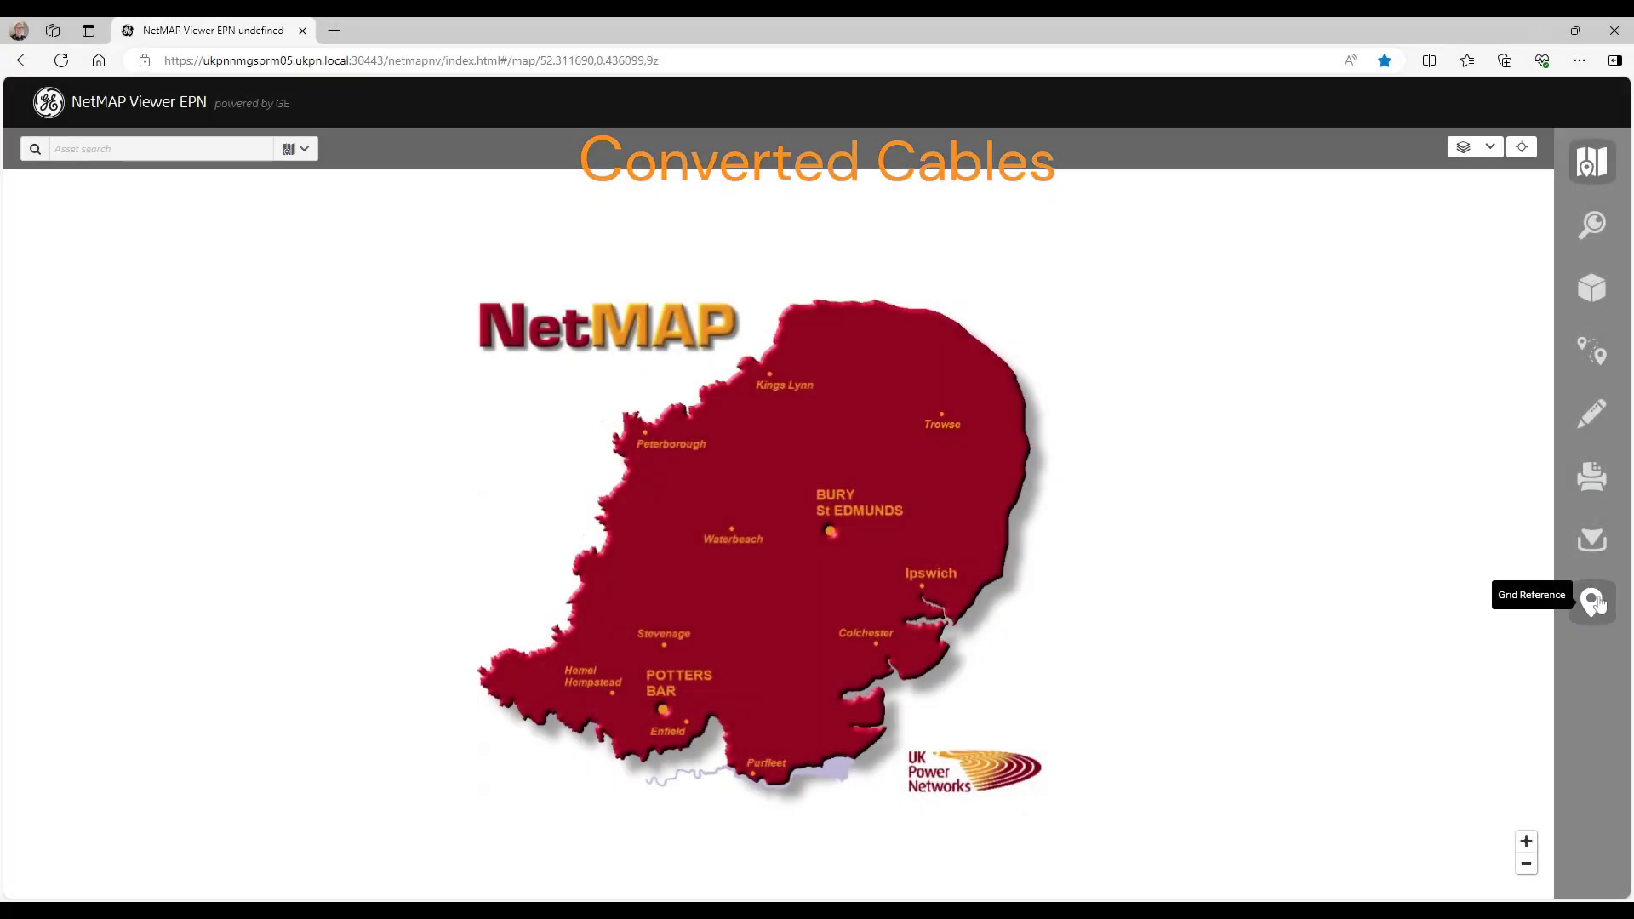
{"action": "left_click", "coordinate": [1593, 603]}
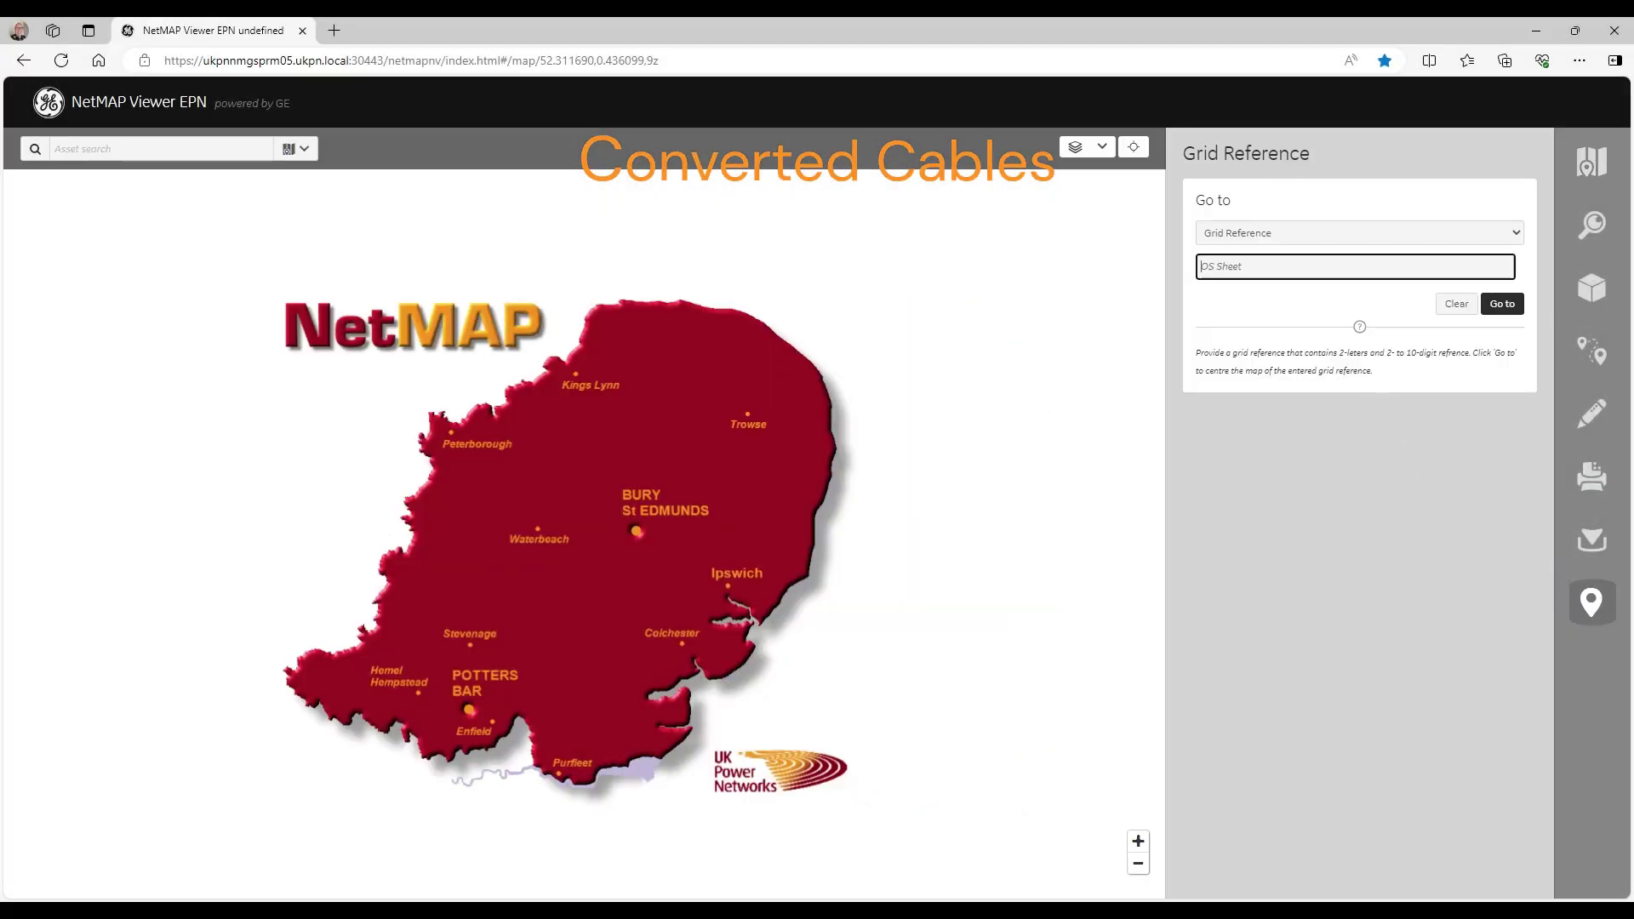
{"action": "key", "text": "ctrl+v"}
{"action": "left_click", "coordinate": [1503, 306]}
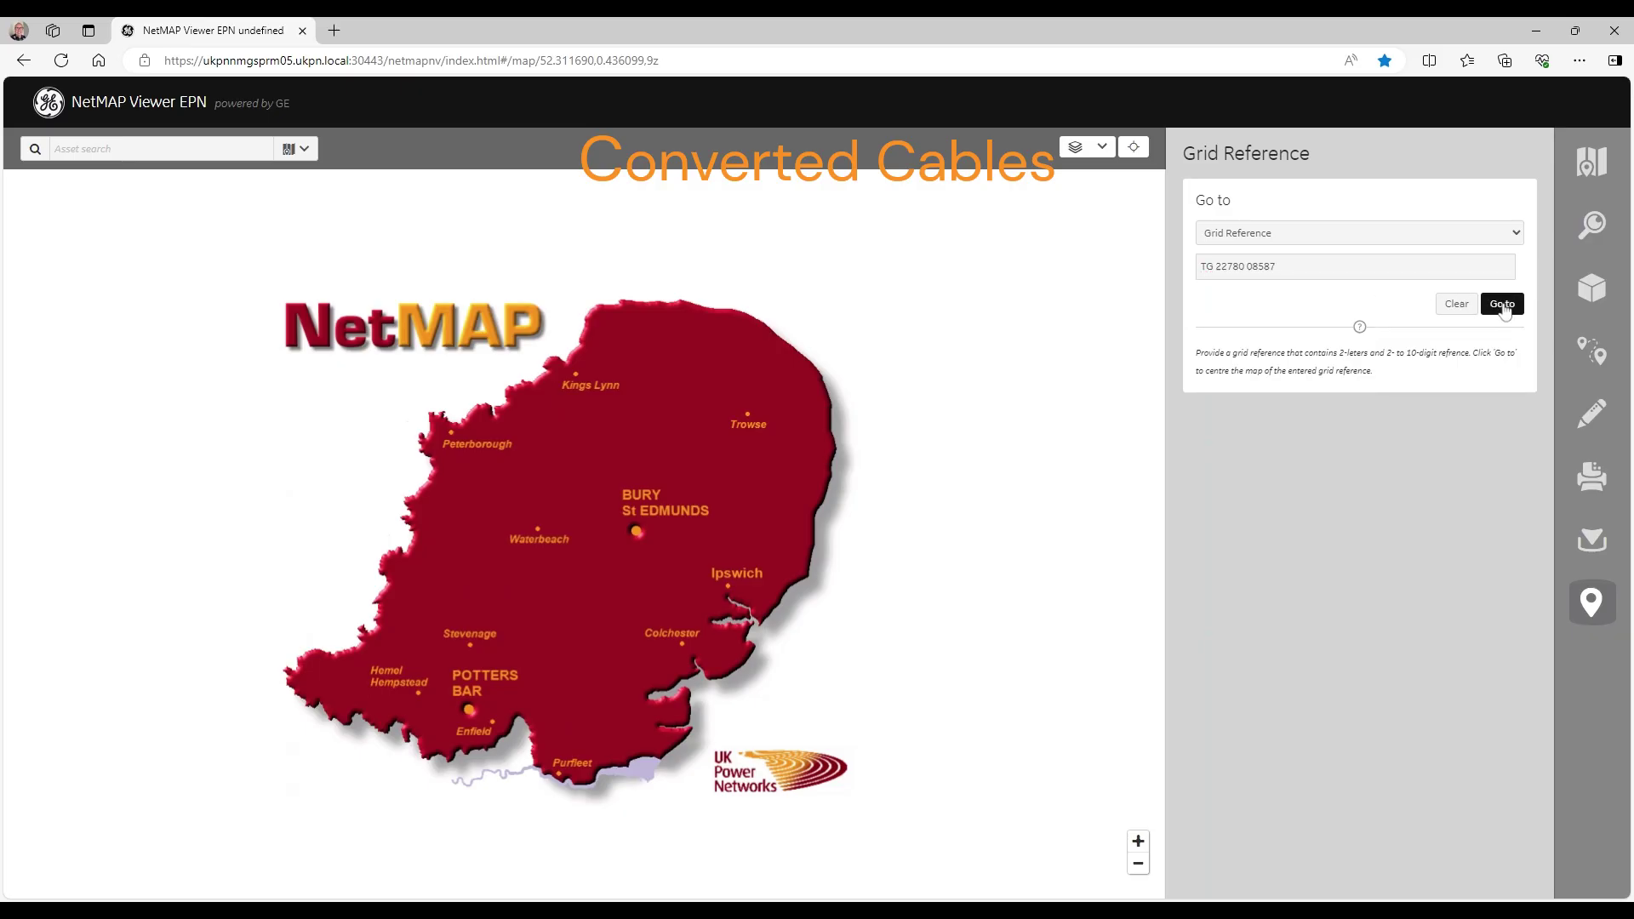
{"action": "left_click", "coordinate": [1590, 166]}
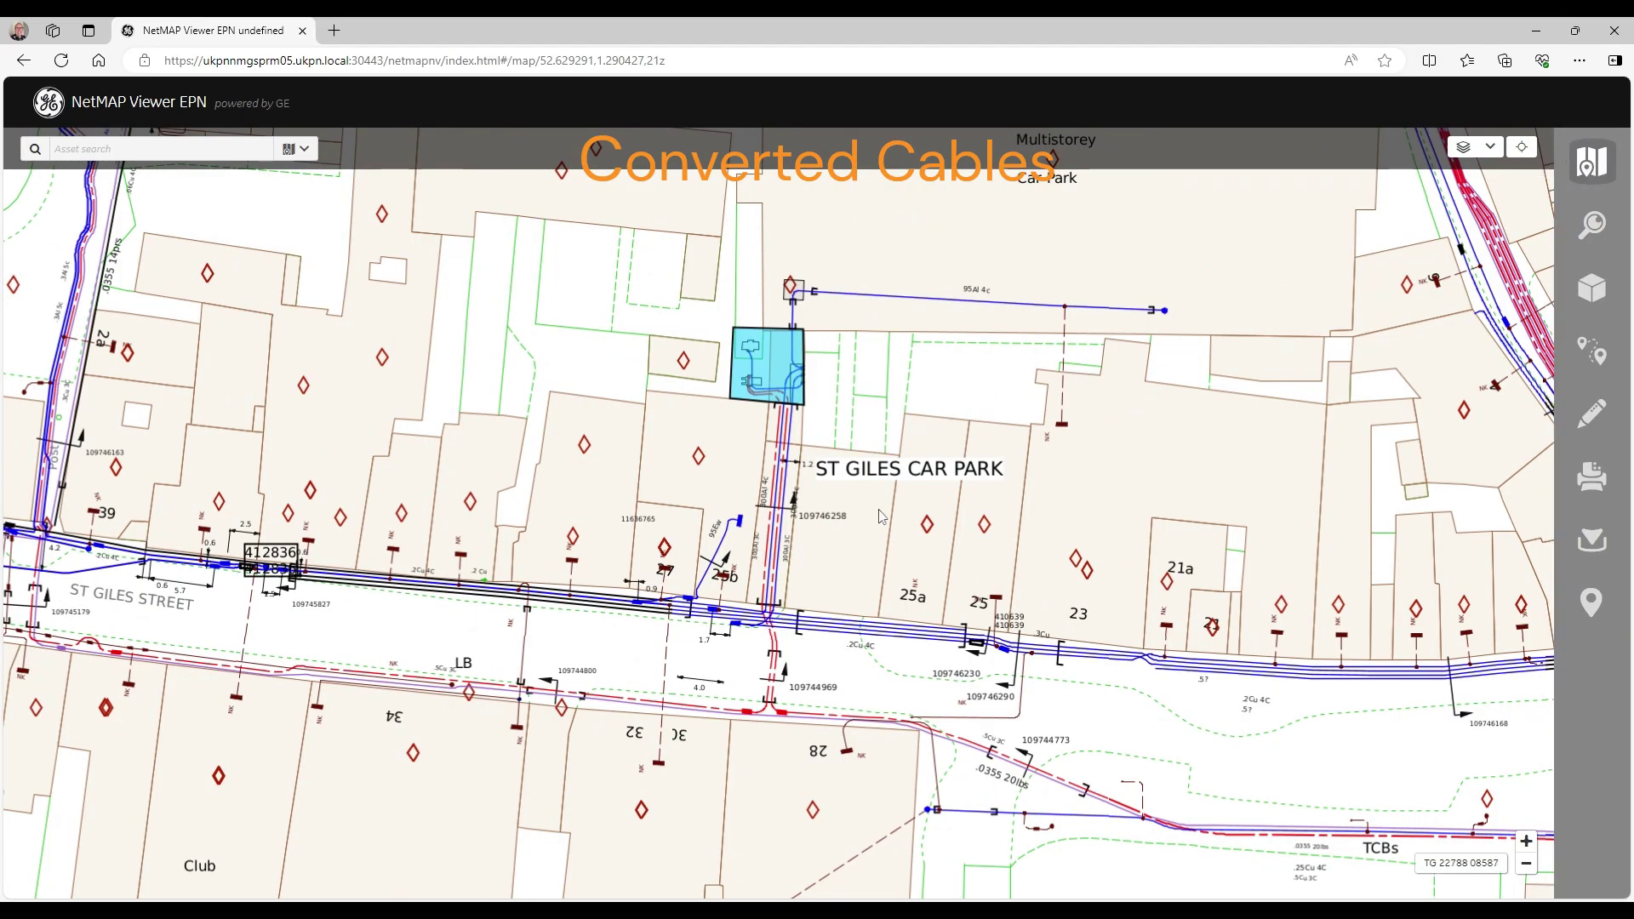
Inspect the cables east of St Giles Car Park substation and open the object details of cross section 109746258.
{"action": "left_click_drag", "start_coordinate": [854, 530], "coordinate": [319, 473]}
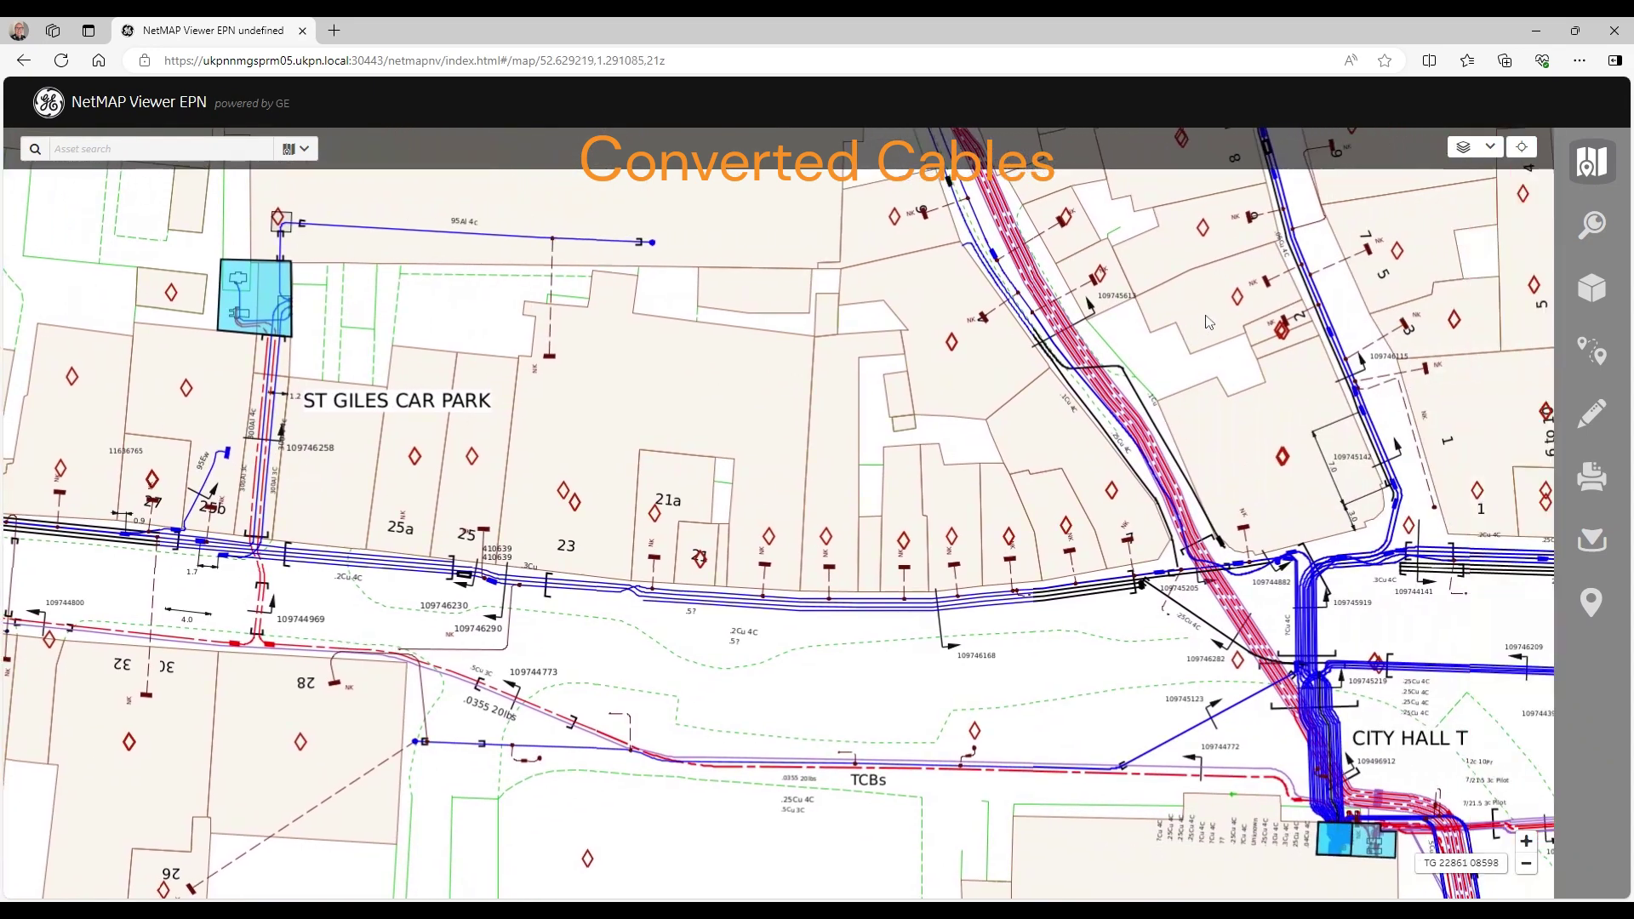
{"action": "left_click_drag", "start_coordinate": [1194, 349], "coordinate": [873, 688]}
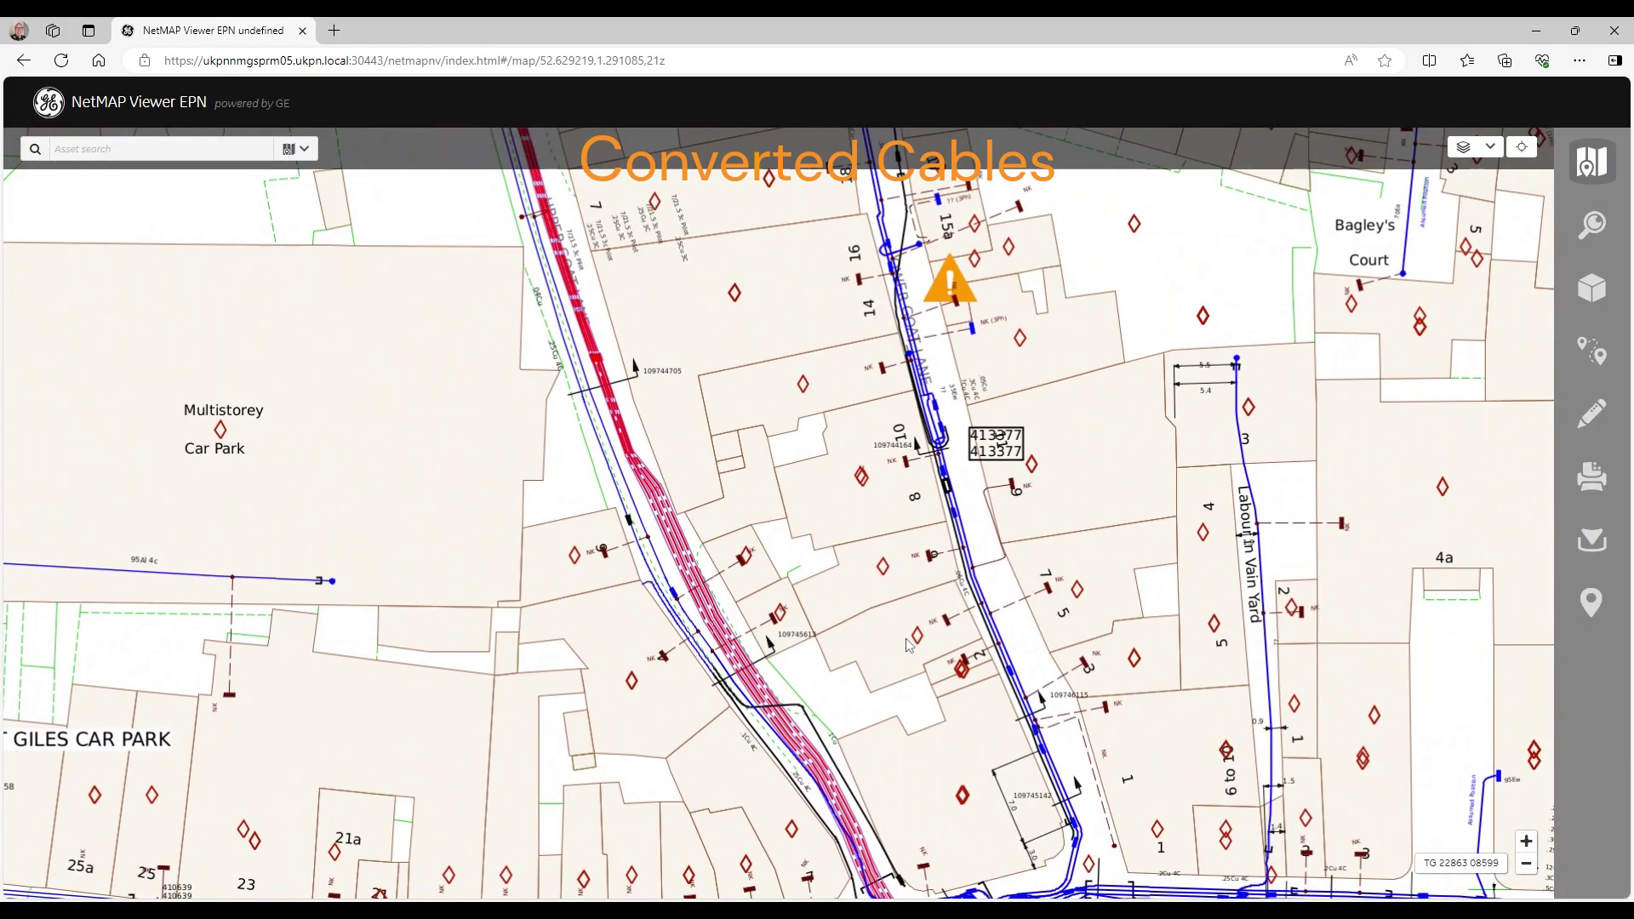
{"action": "left_click_drag", "start_coordinate": [1017, 693], "coordinate": [503, 375]}
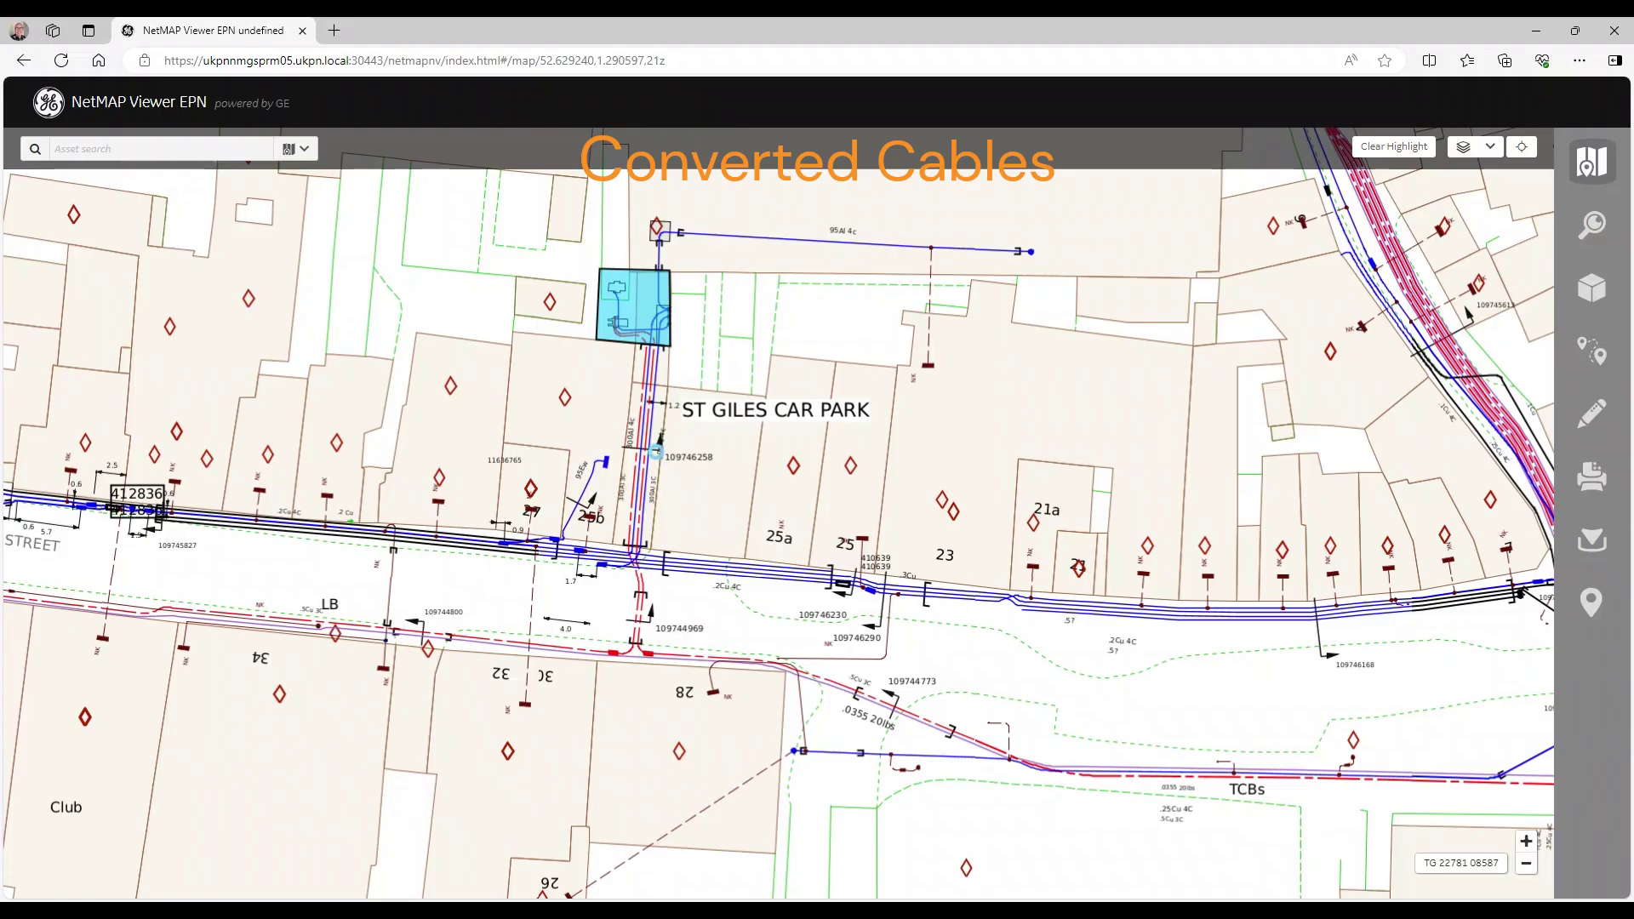
{"action": "left_click", "coordinate": [657, 452]}
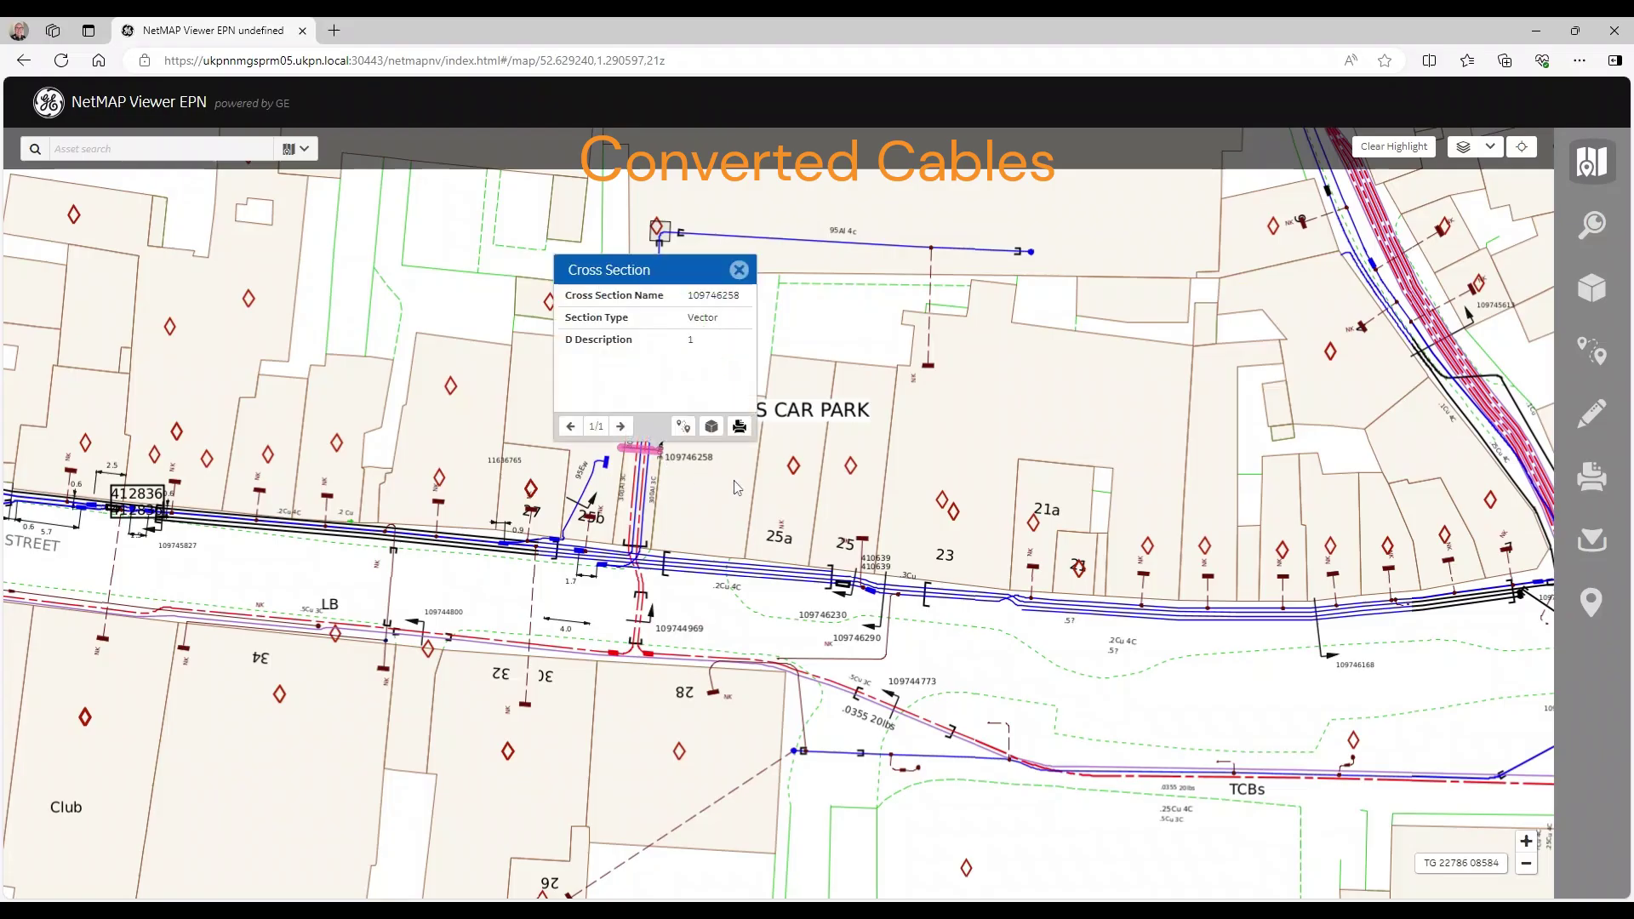
{"action": "left_click", "coordinate": [713, 426]}
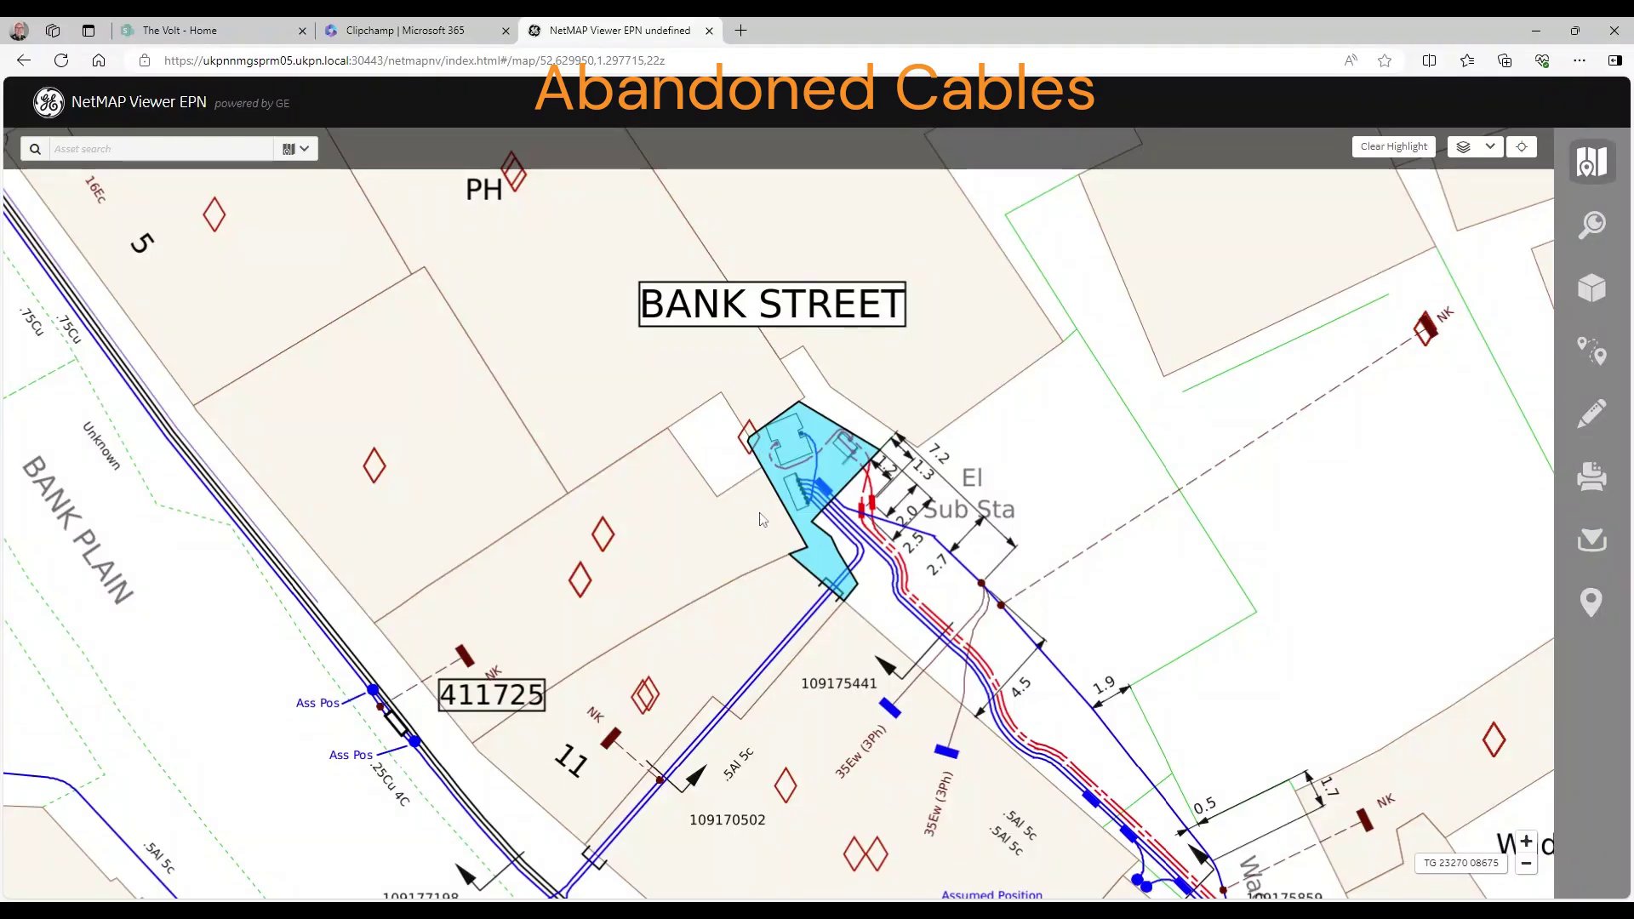
Examine the abandoned cables from the Bank Street substation along Bank Plain and north past Seebohn House.
{"action": "left_click_drag", "start_coordinate": [762, 520], "coordinate": [729, 329]}
{"action": "left_click_drag", "start_coordinate": [791, 596], "coordinate": [966, 751]}
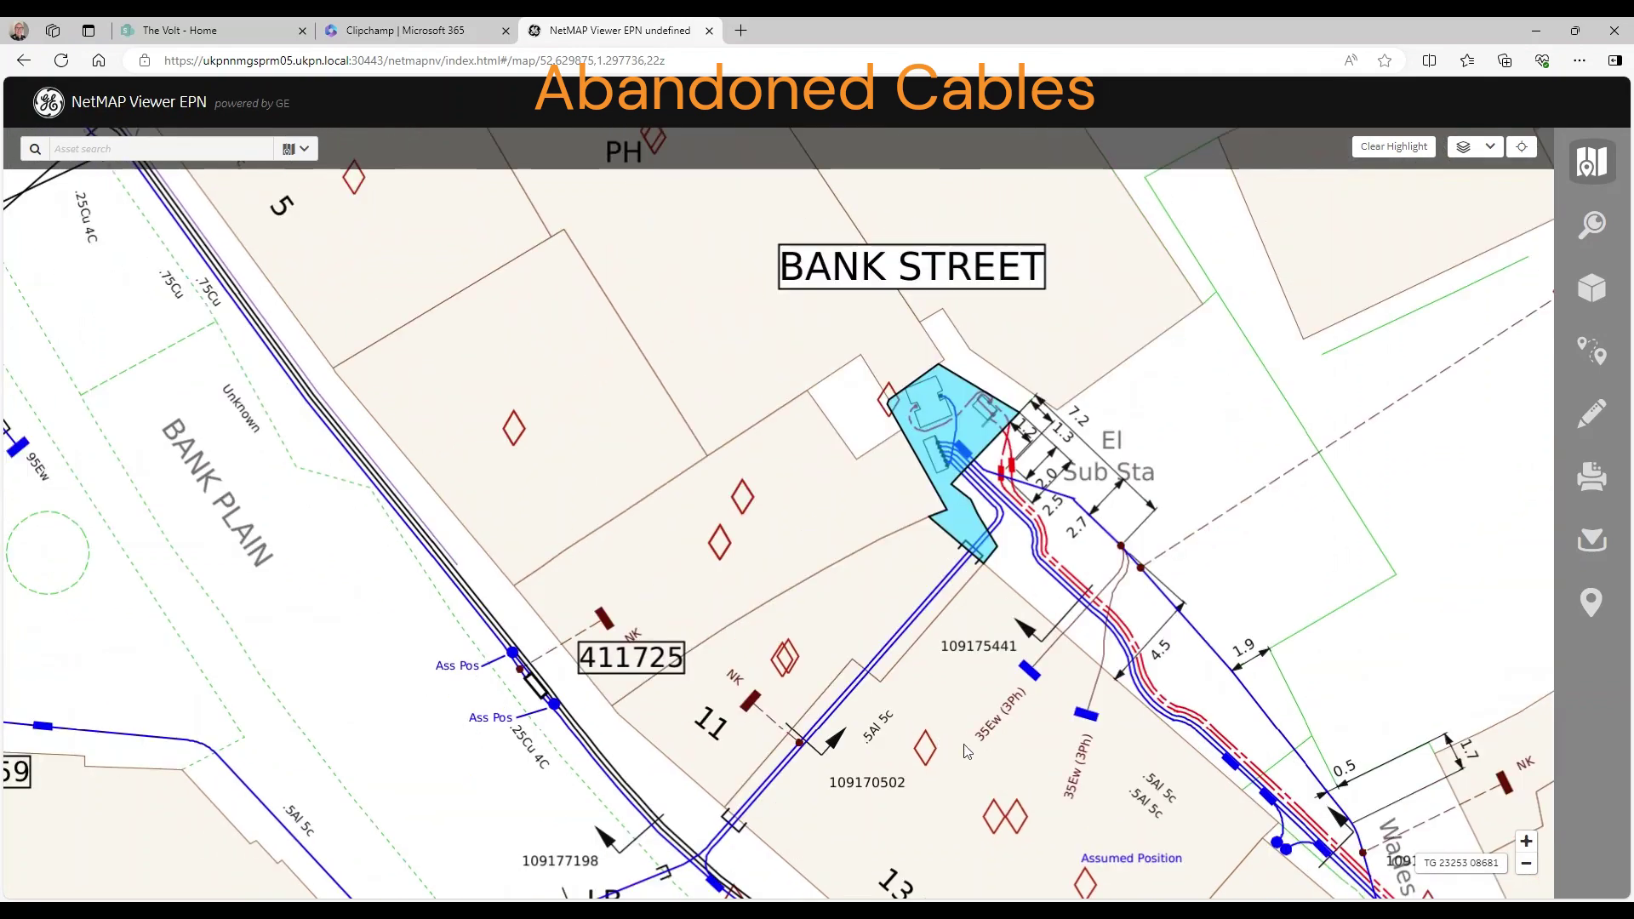
{"action": "left_click_drag", "start_coordinate": [655, 248], "coordinate": [631, 628]}
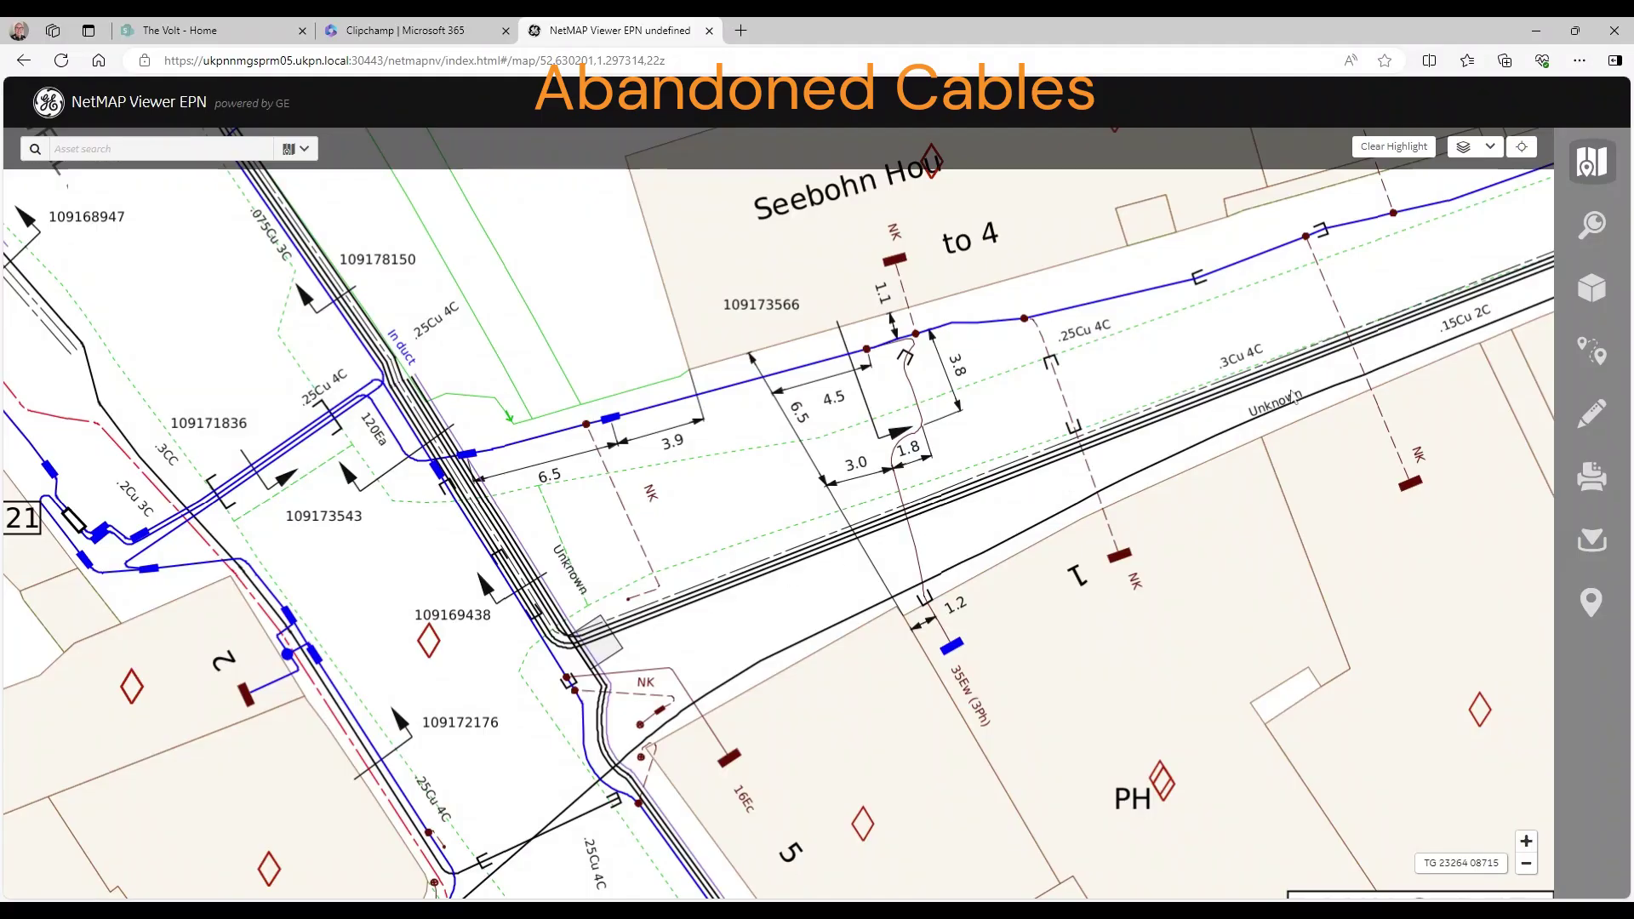
{"action": "left_click_drag", "start_coordinate": [291, 253], "coordinate": [745, 676]}
{"action": "left_click_drag", "start_coordinate": [474, 286], "coordinate": [772, 664]}
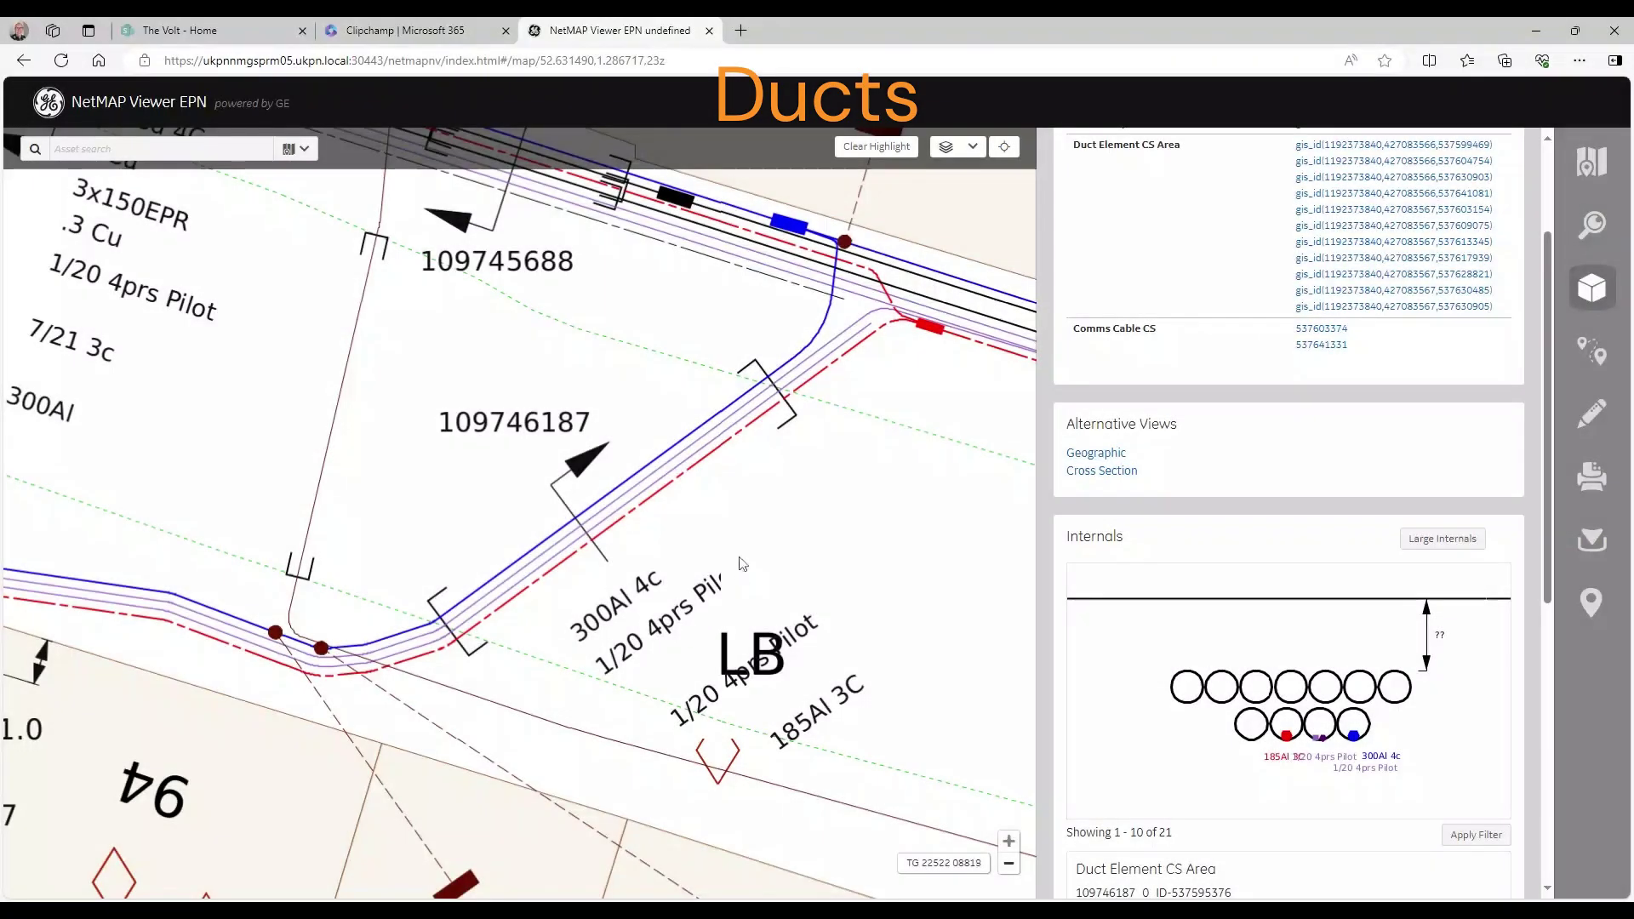
Select the duct bracket at the upper end of the cable run beside cross section 109746187.
{"action": "left_click", "coordinate": [776, 393]}
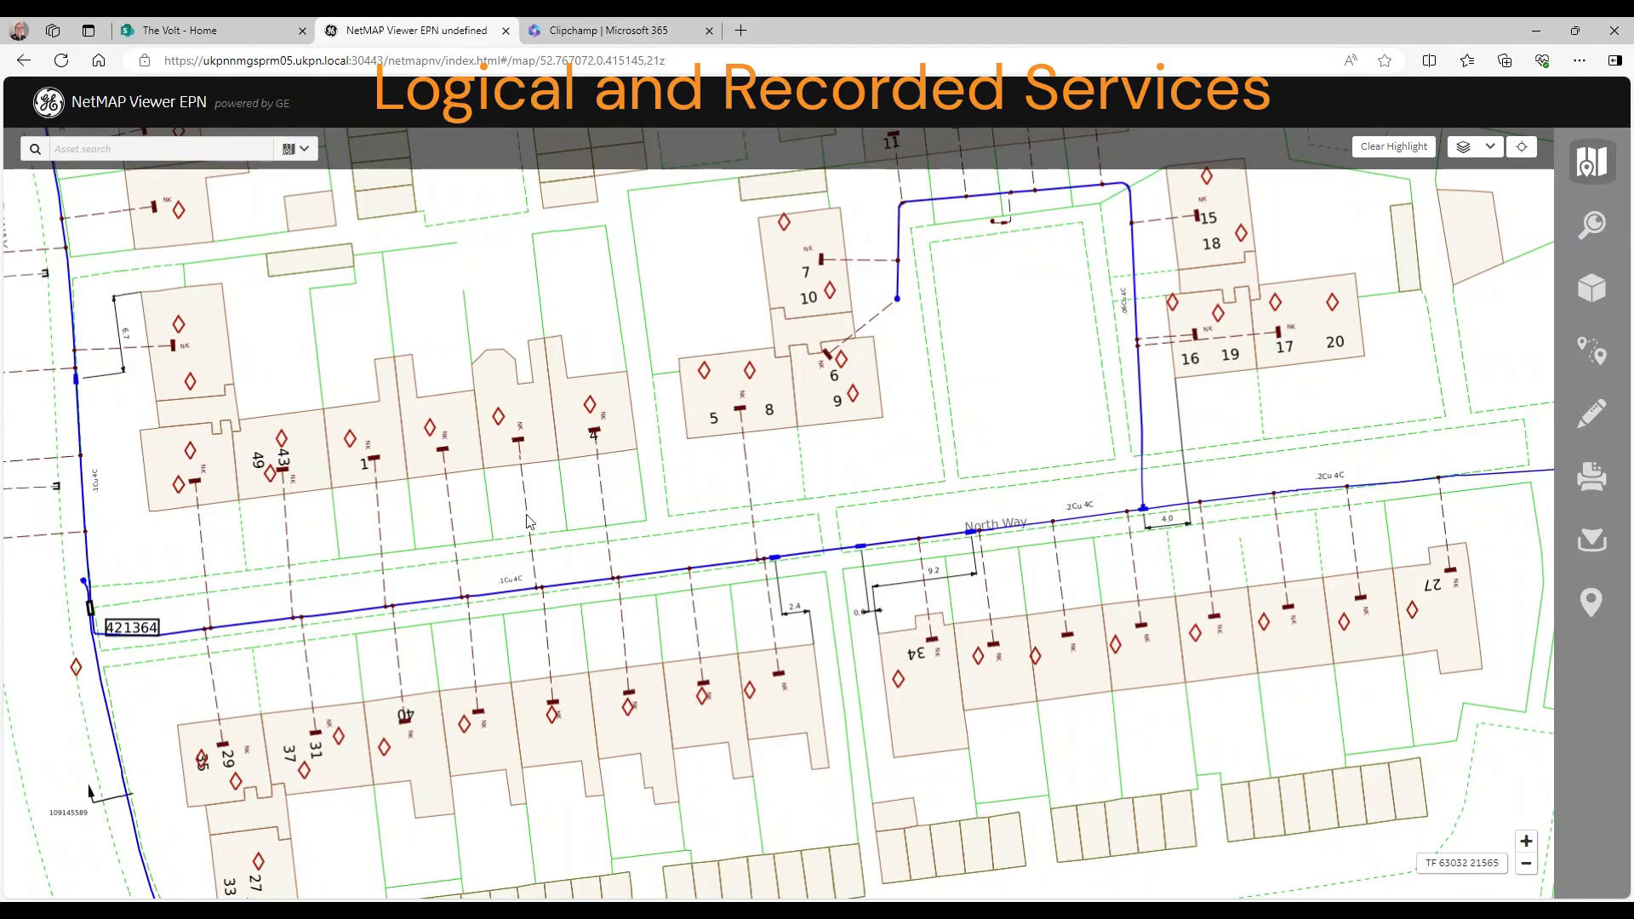
Open the object details of a dashed service cable north of North Way and of the curved service cable feeding house 12.
{"action": "left_click", "coordinate": [465, 587]}
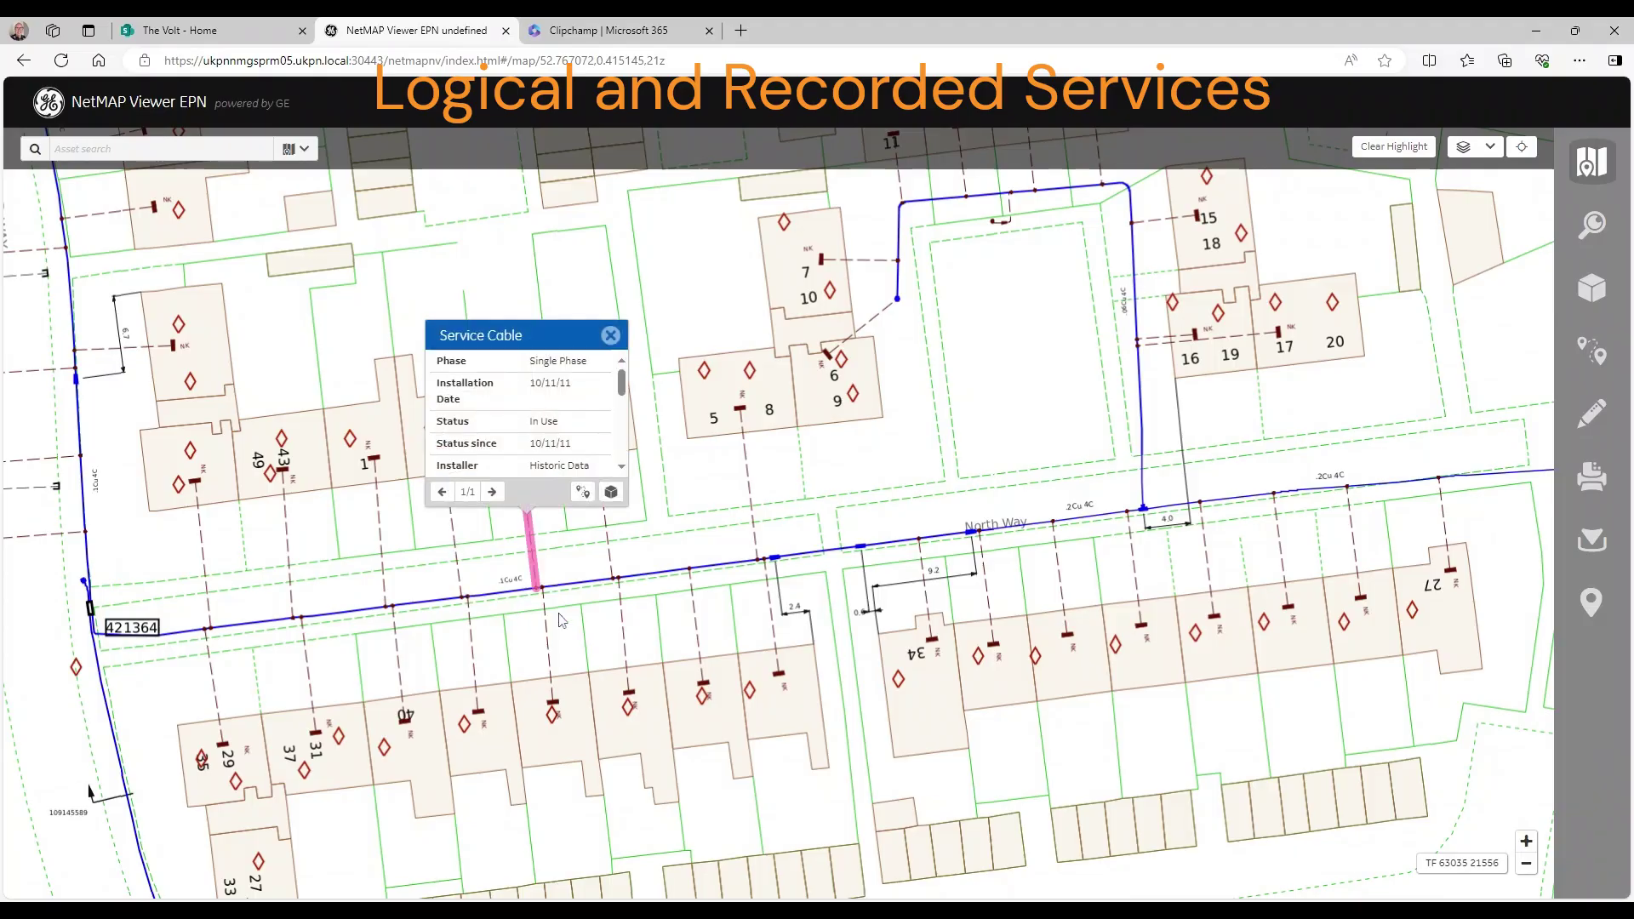
{"action": "left_click", "coordinate": [607, 494]}
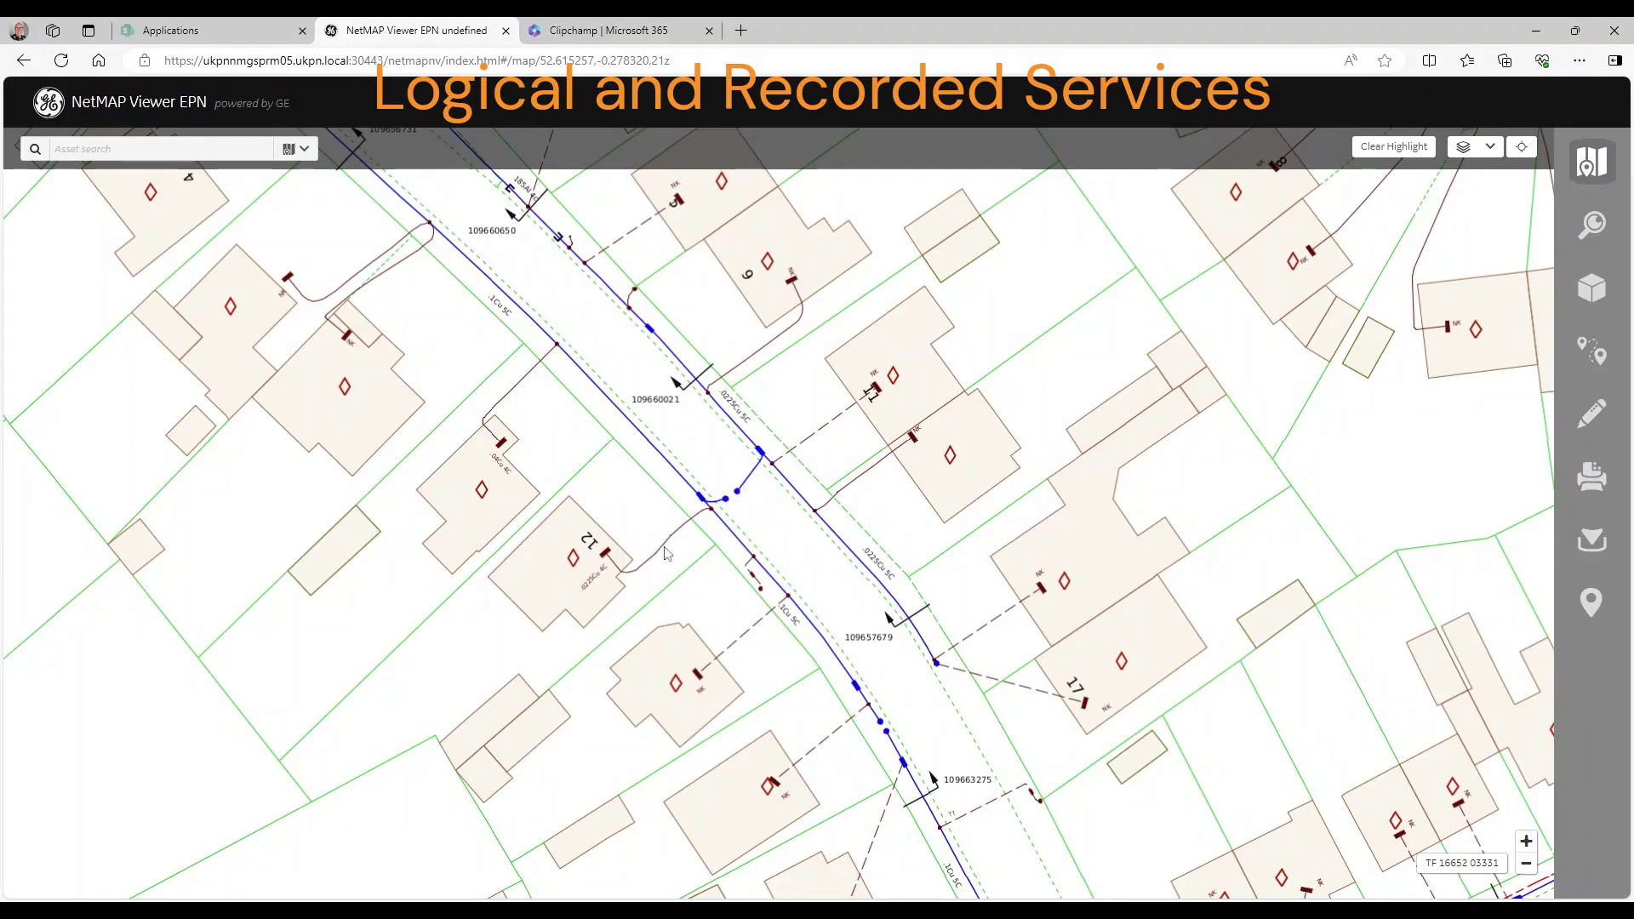
{"action": "left_click", "coordinate": [666, 551]}
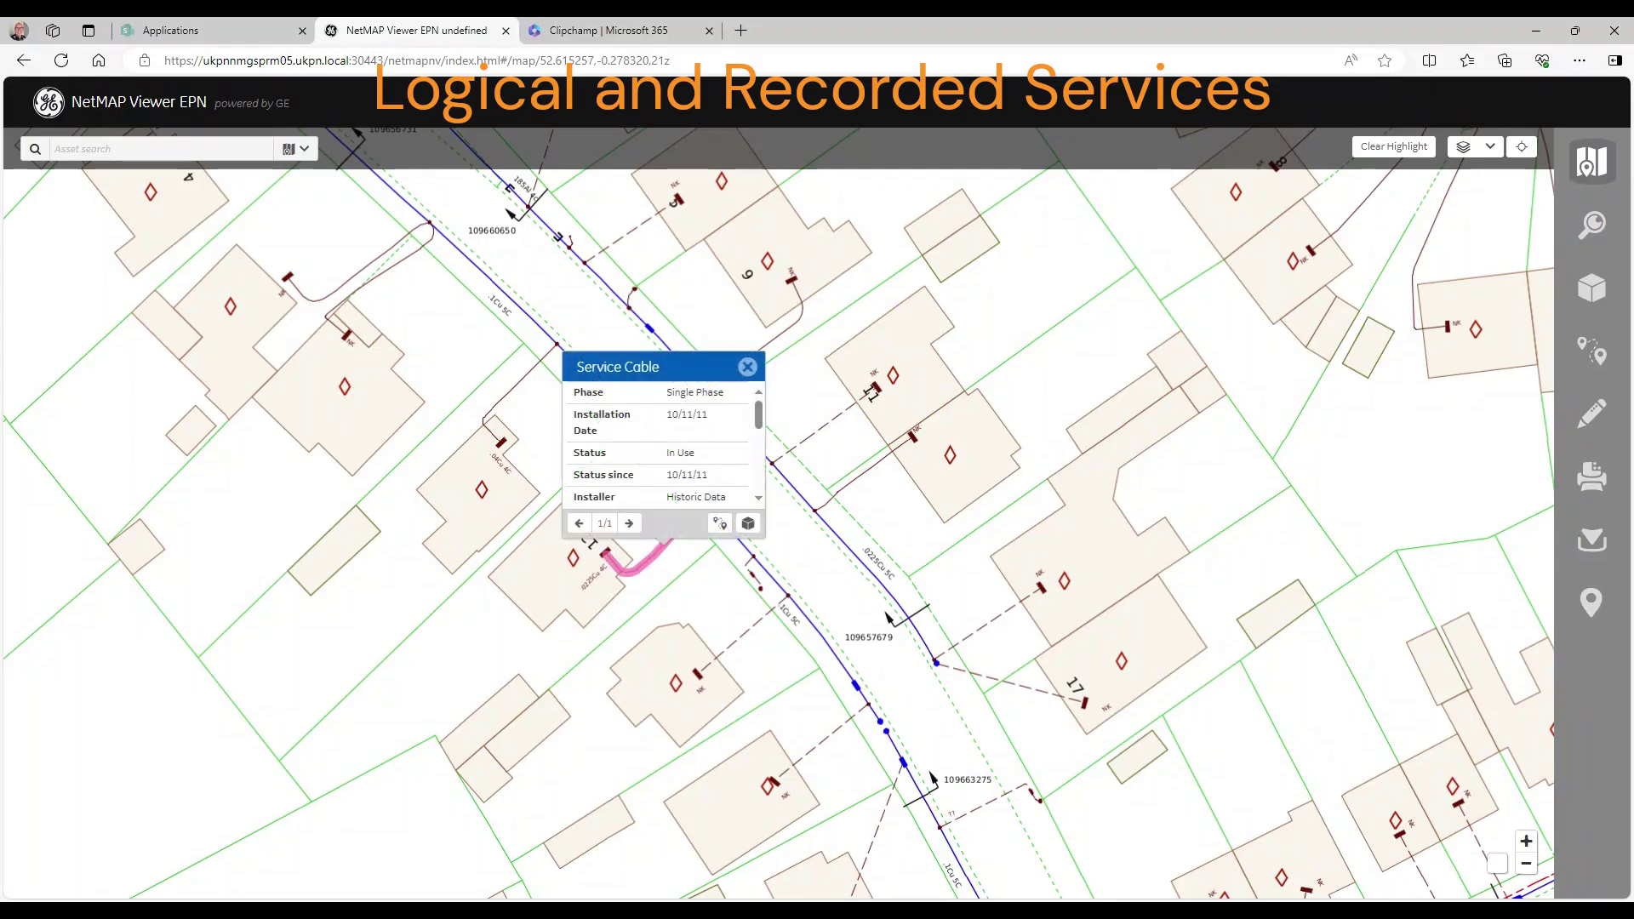
{"action": "left_click", "coordinate": [749, 523]}
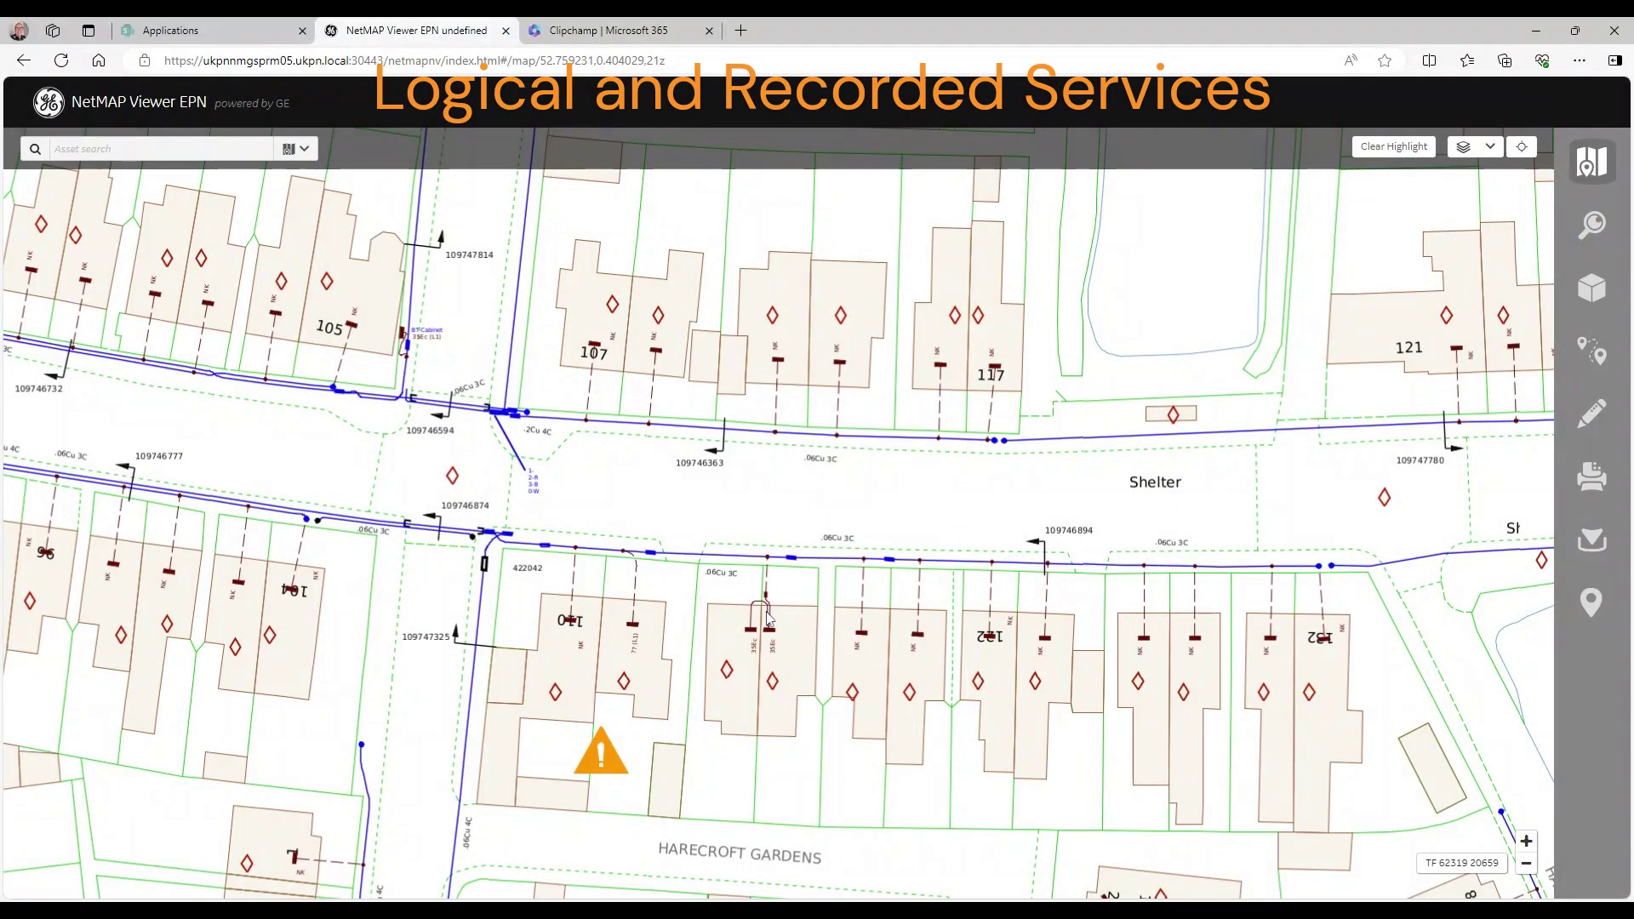
{"action": "scroll", "coordinate": [769, 616], "scroll_direction": "up", "scroll_amount": 3}
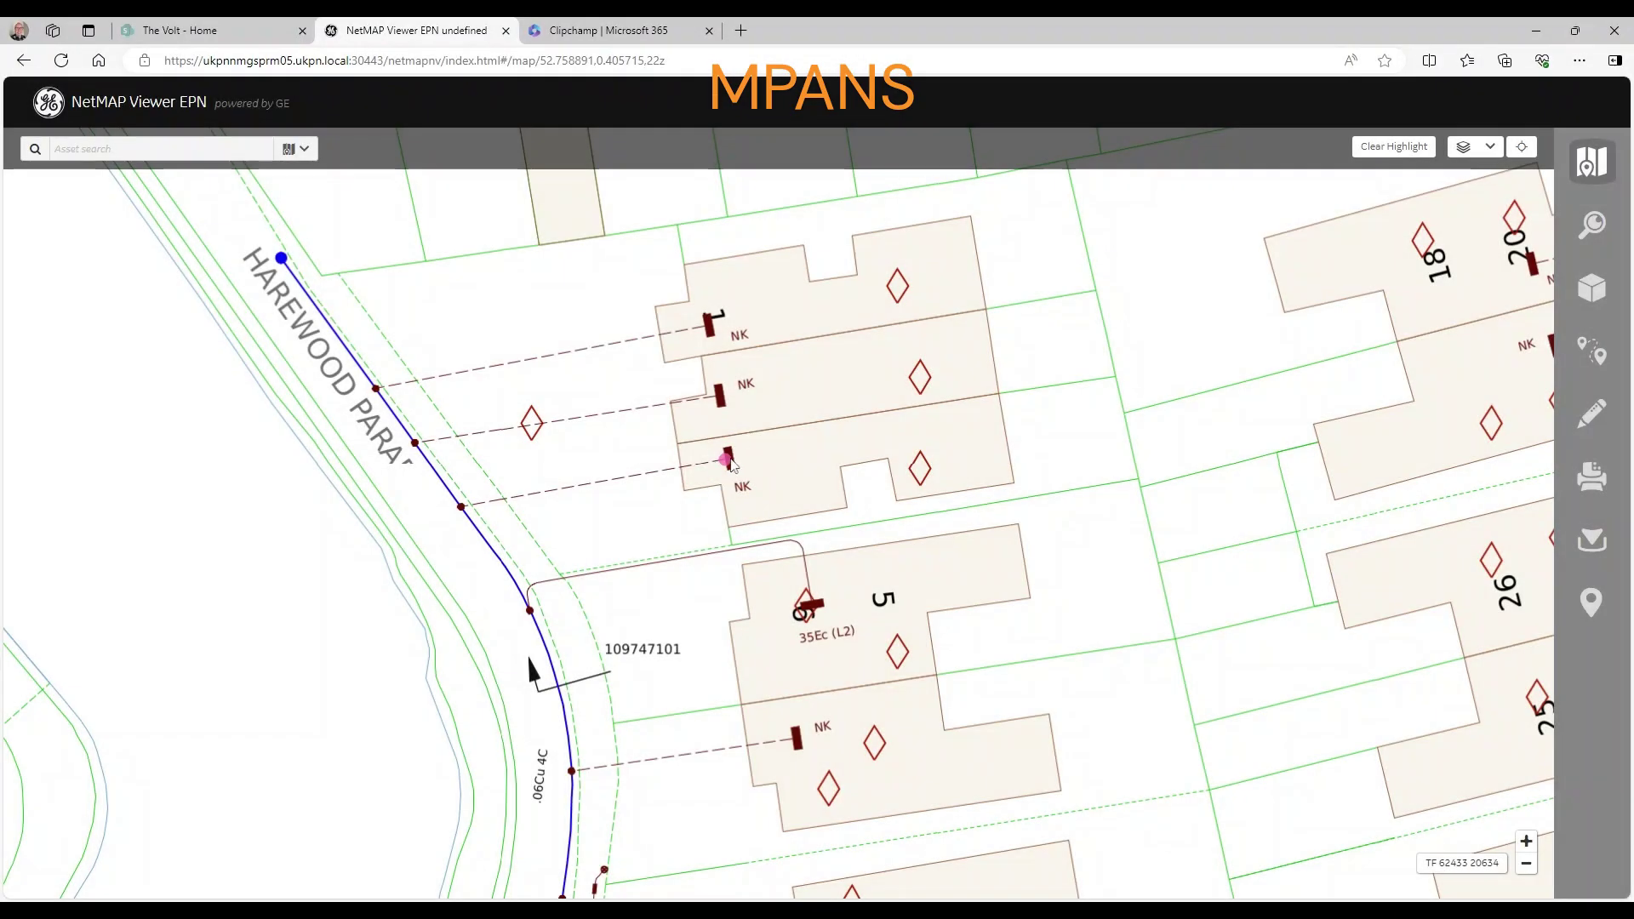
Open the object details of the third supply point on Harewood Parade, follow its linked MPAN record and select the MPAN number.
{"action": "left_click", "coordinate": [728, 461]}
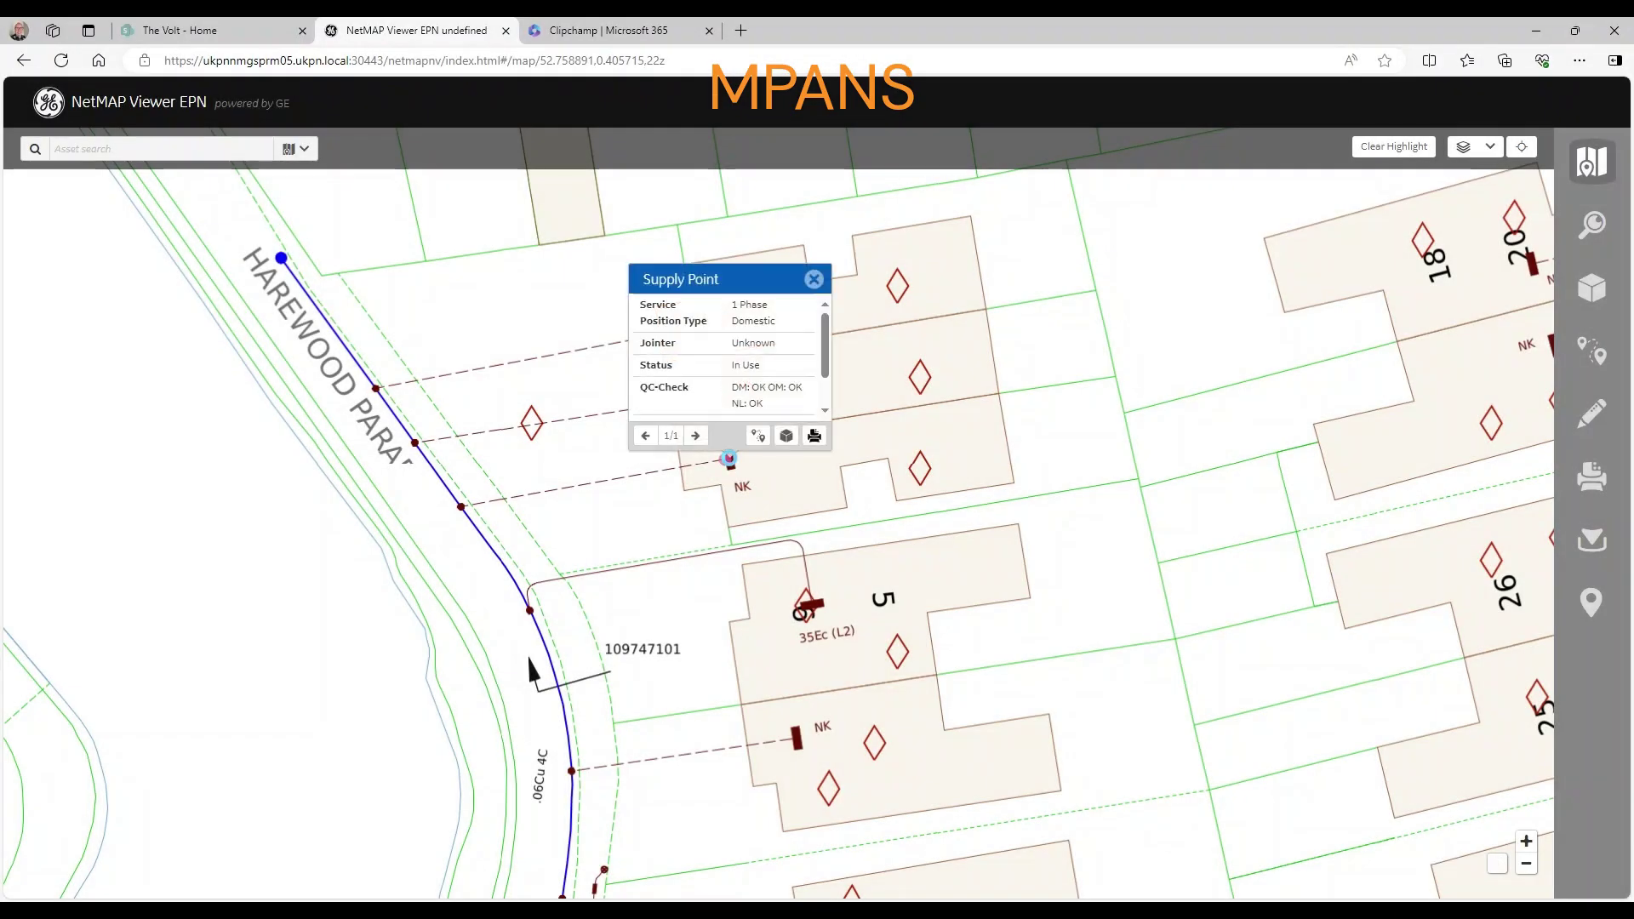
{"action": "left_click", "coordinate": [787, 439]}
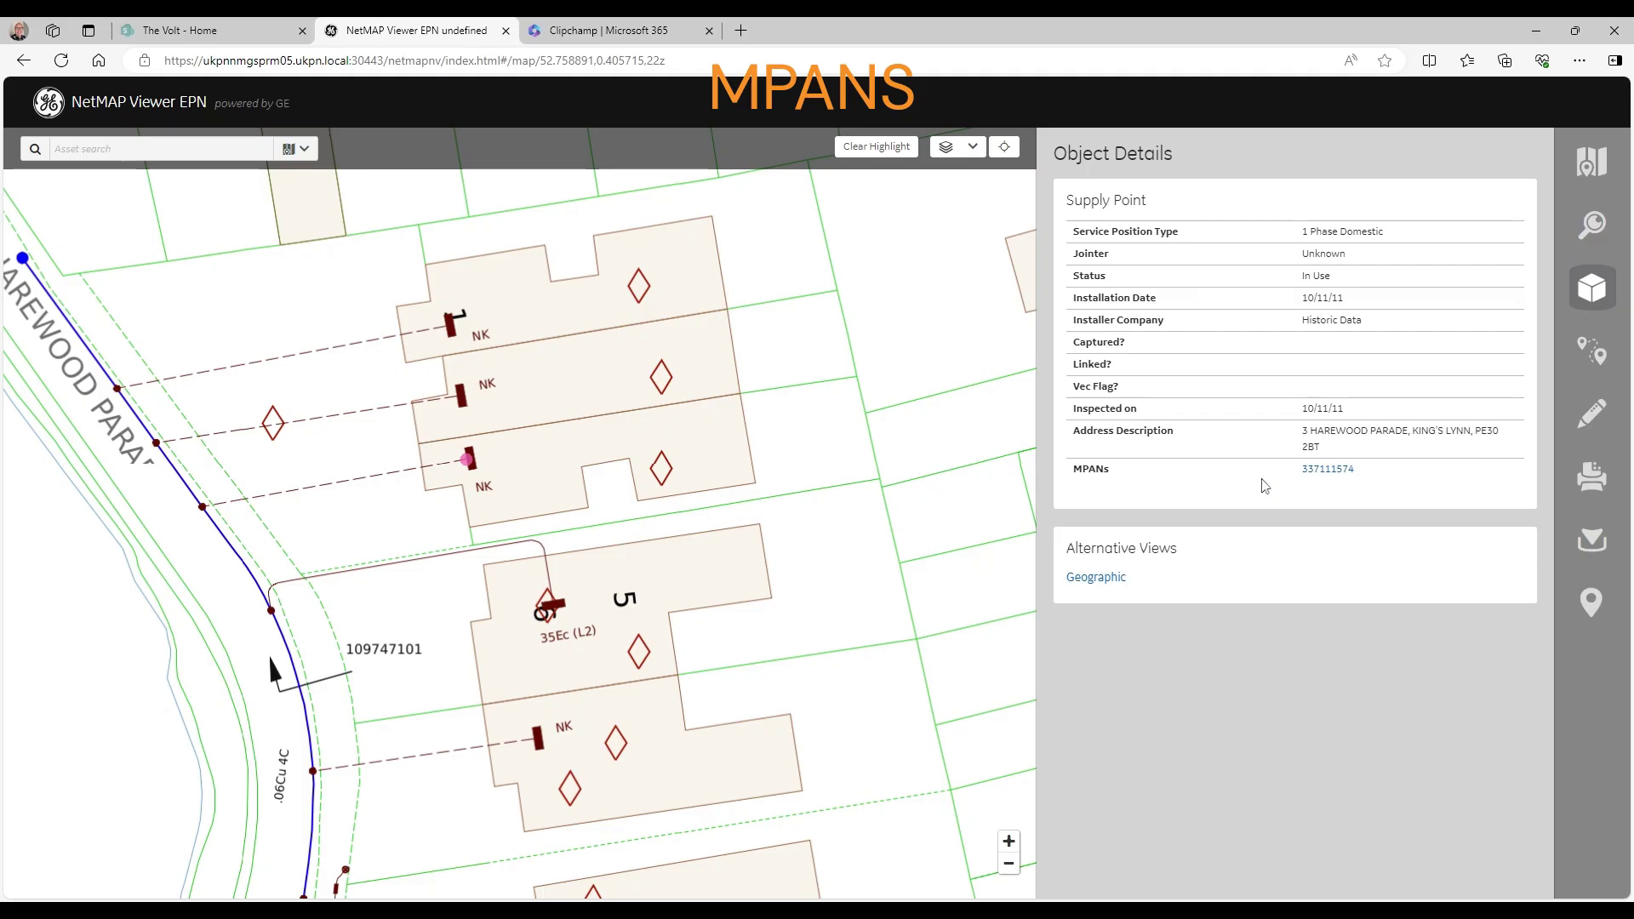
{"action": "left_click", "coordinate": [1329, 470]}
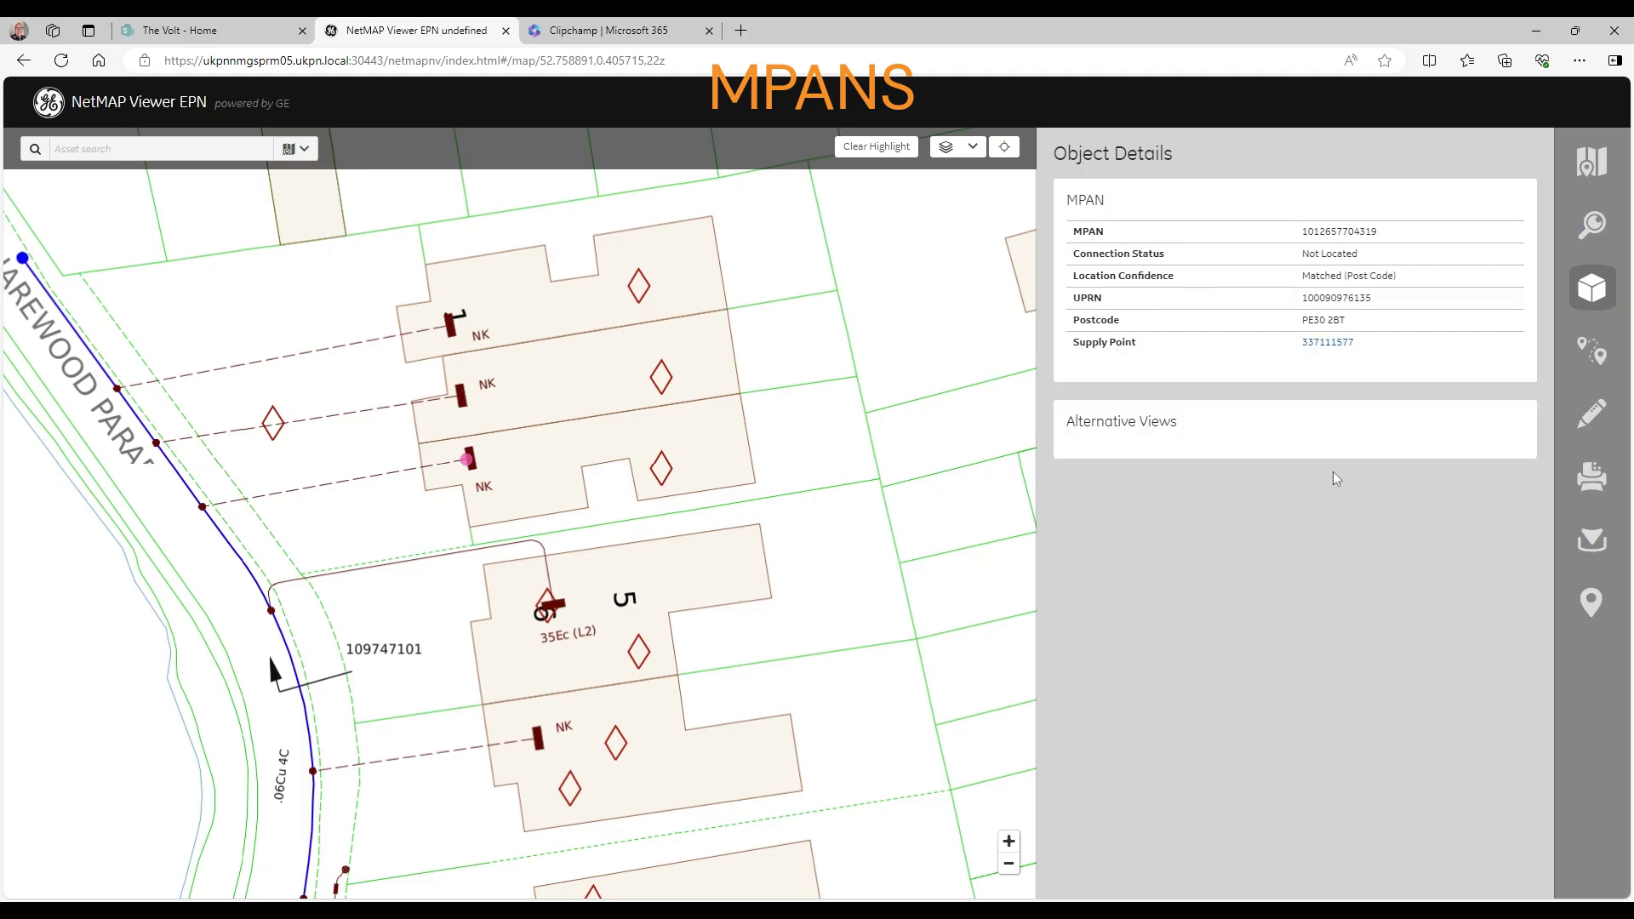
{"action": "left_click_drag", "start_coordinate": [1303, 231], "coordinate": [1371, 231]}
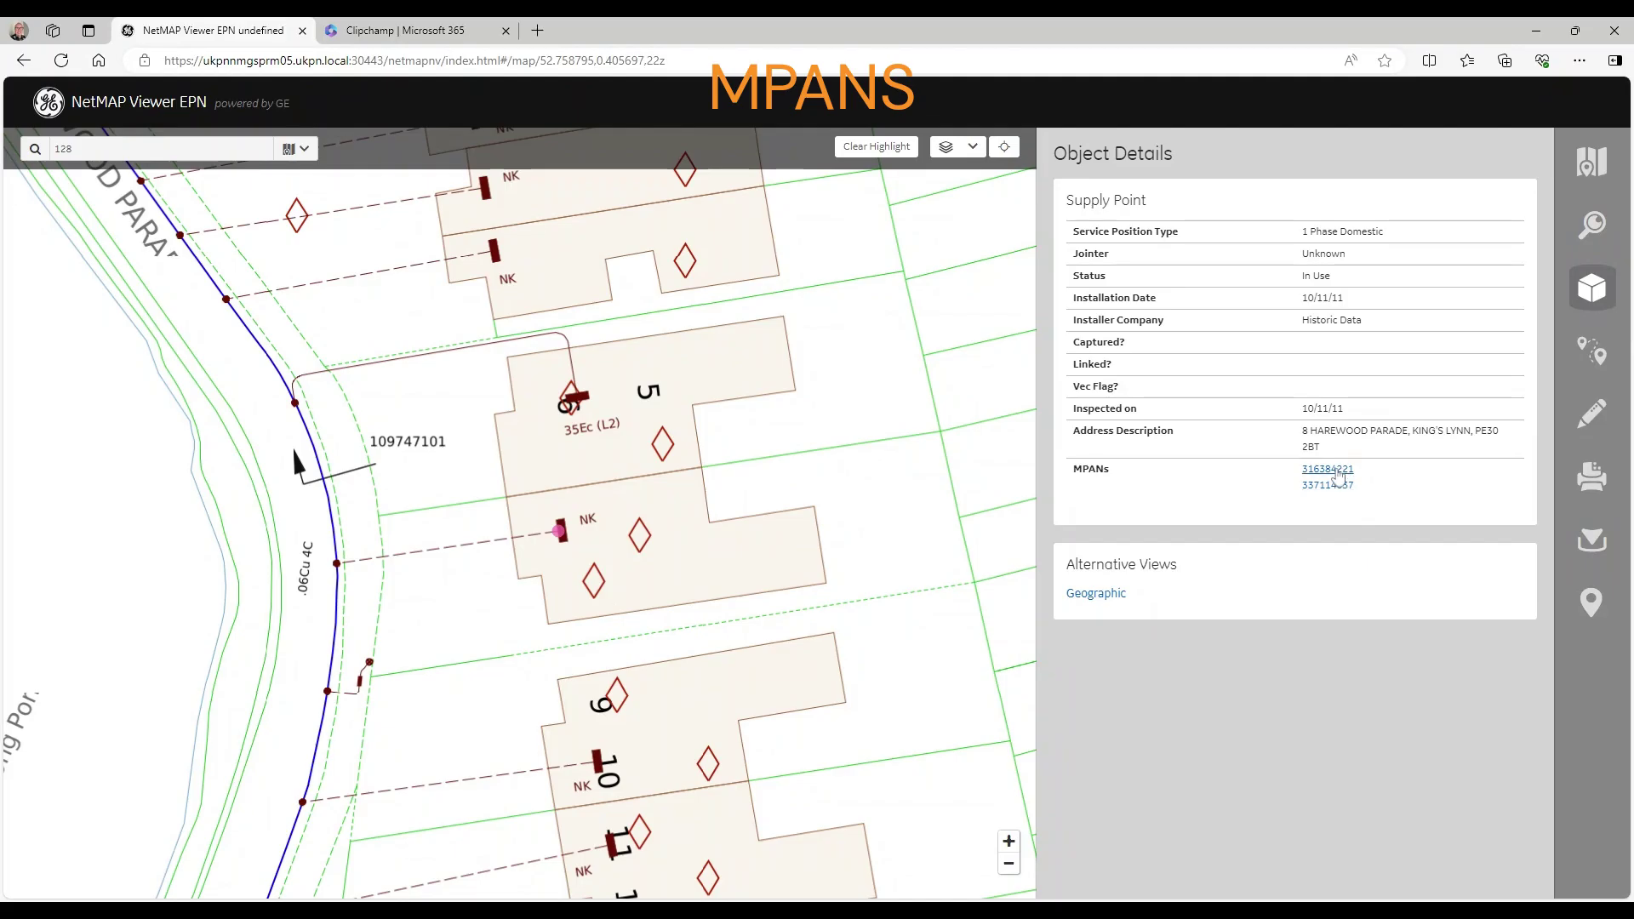
Open the second MPAN record linked to the supply point south of house 5 and select its MPAN number.
{"action": "left_click", "coordinate": [1334, 483]}
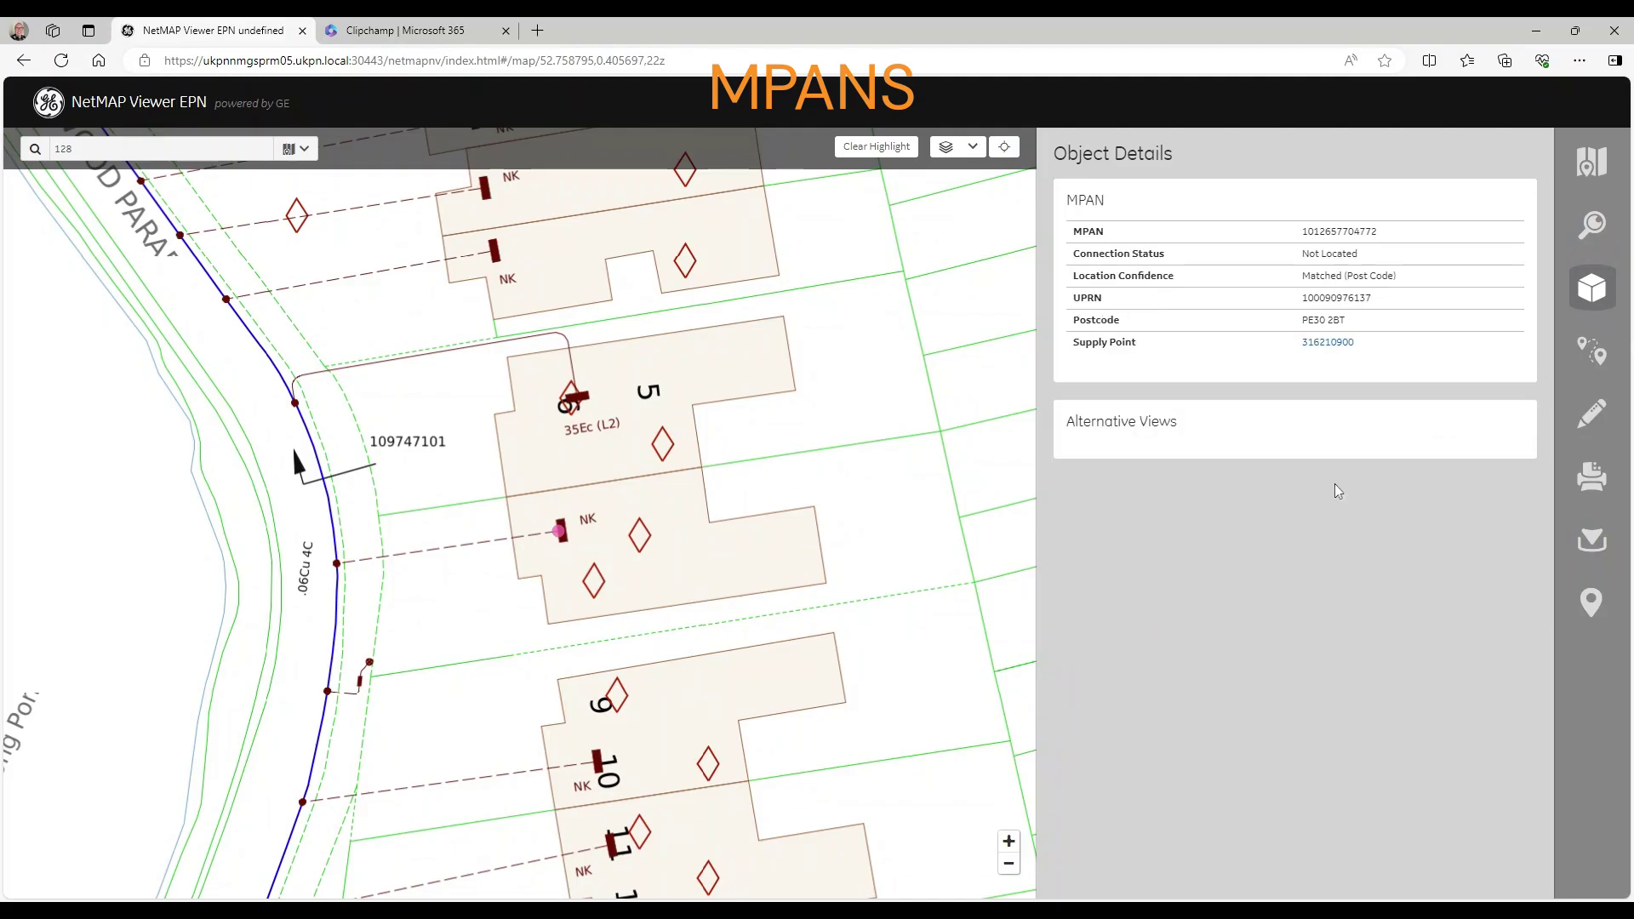
{"action": "left_click_drag", "start_coordinate": [1300, 235], "coordinate": [1390, 230]}
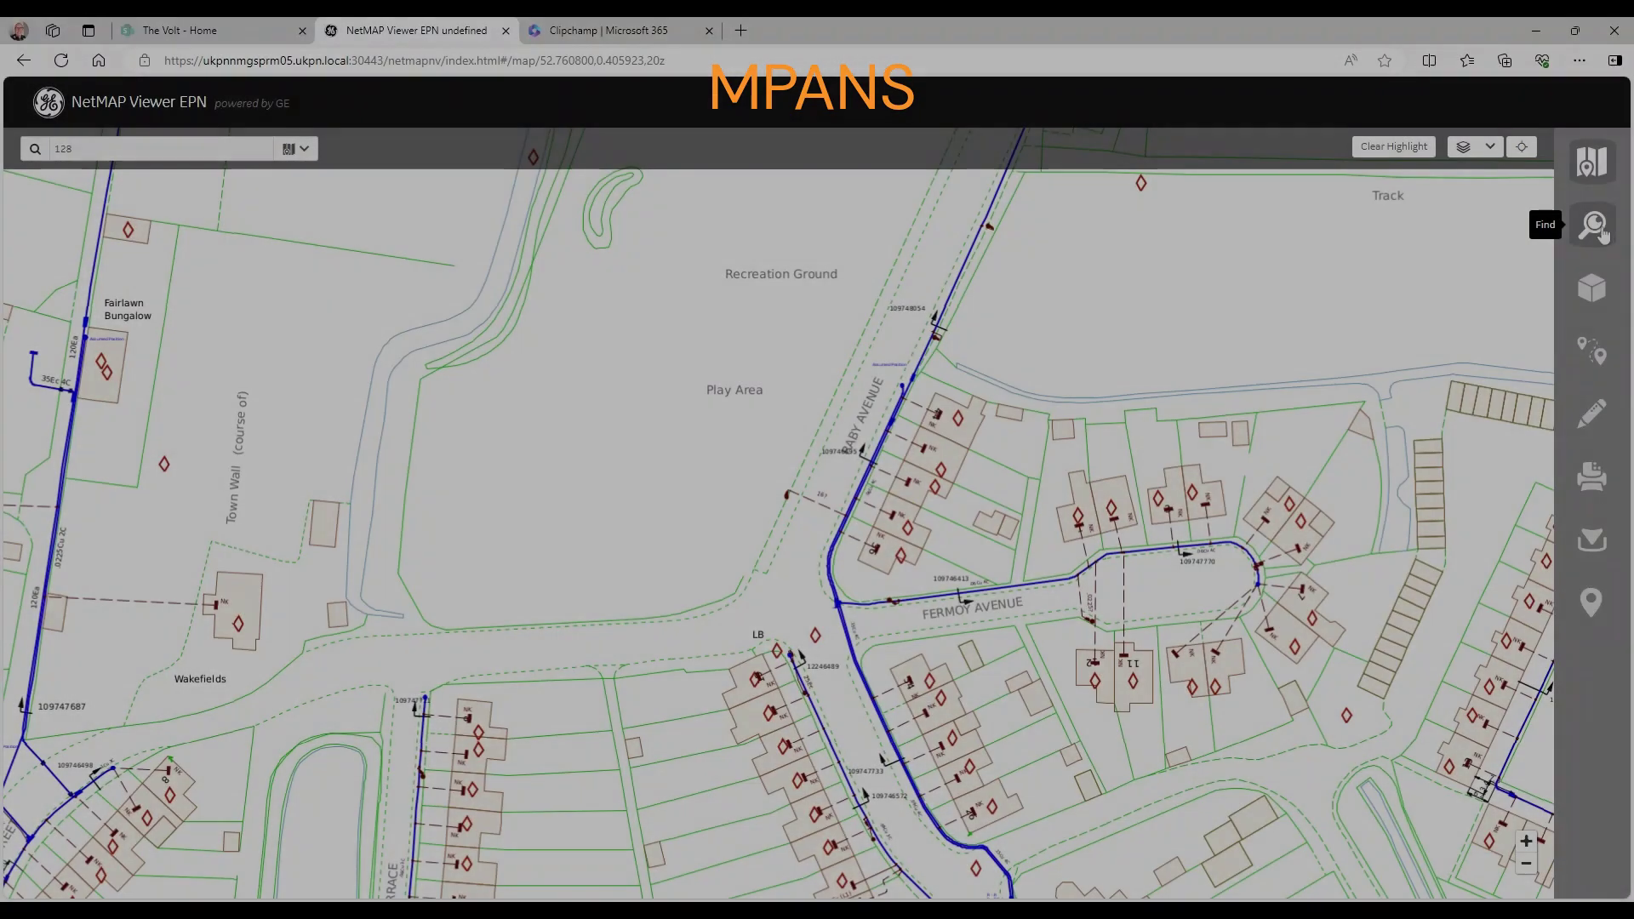
Run a Find query for an MPAN anywhere, pasting in the MPAN number.
{"action": "left_click", "coordinate": [1591, 225]}
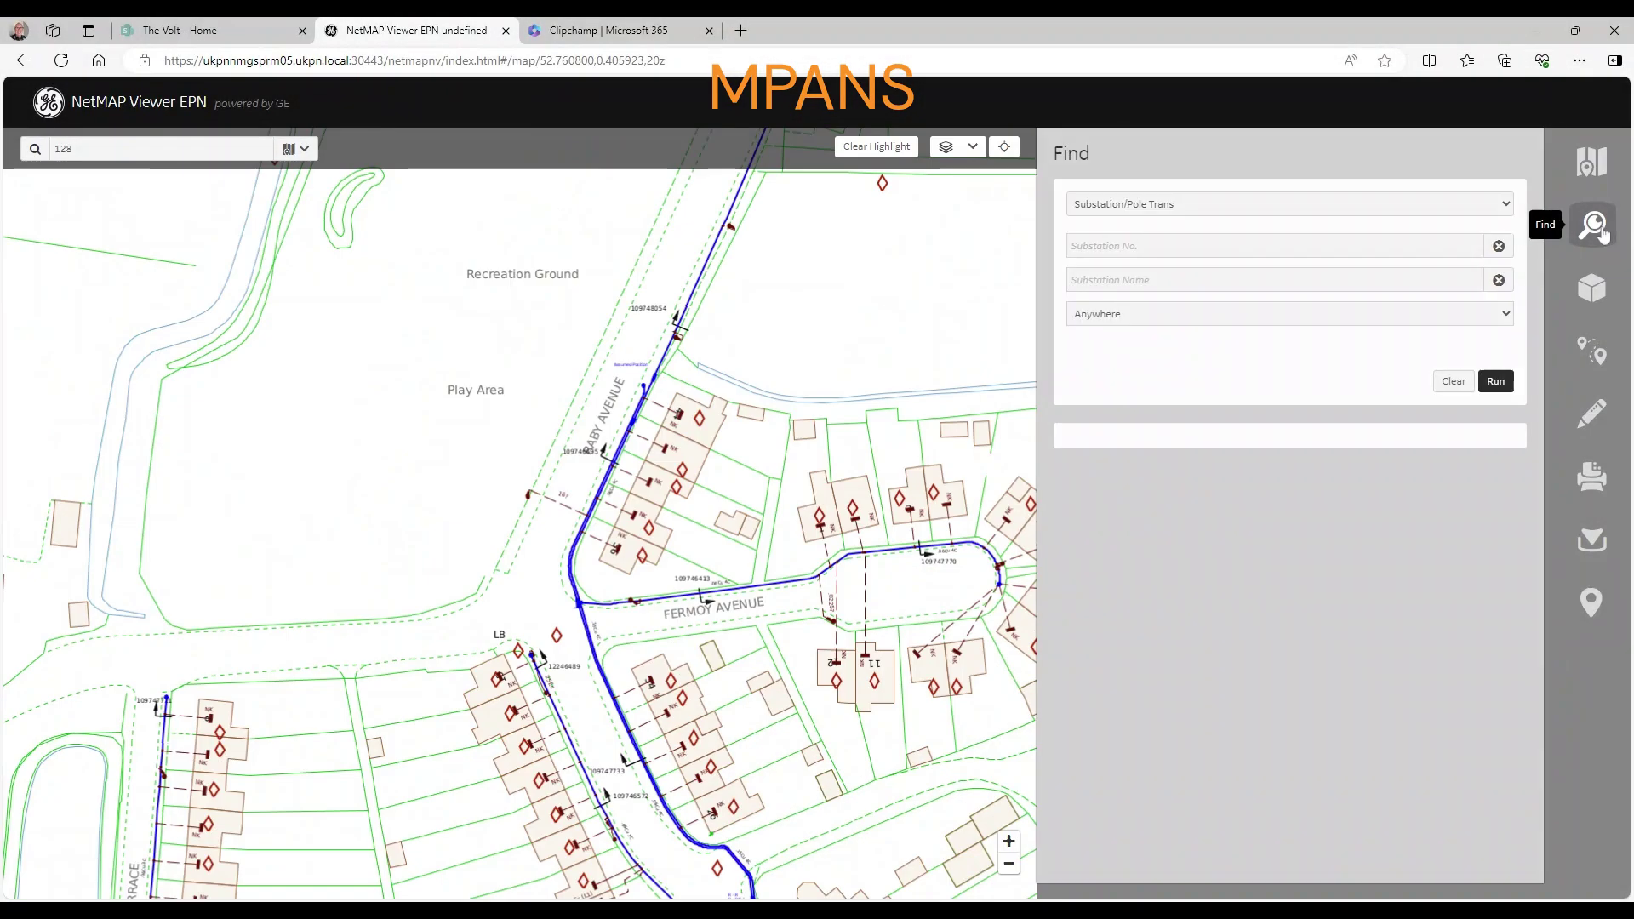
{"action": "left_click", "coordinate": [1200, 228]}
{"action": "left_click", "coordinate": [1280, 243]}
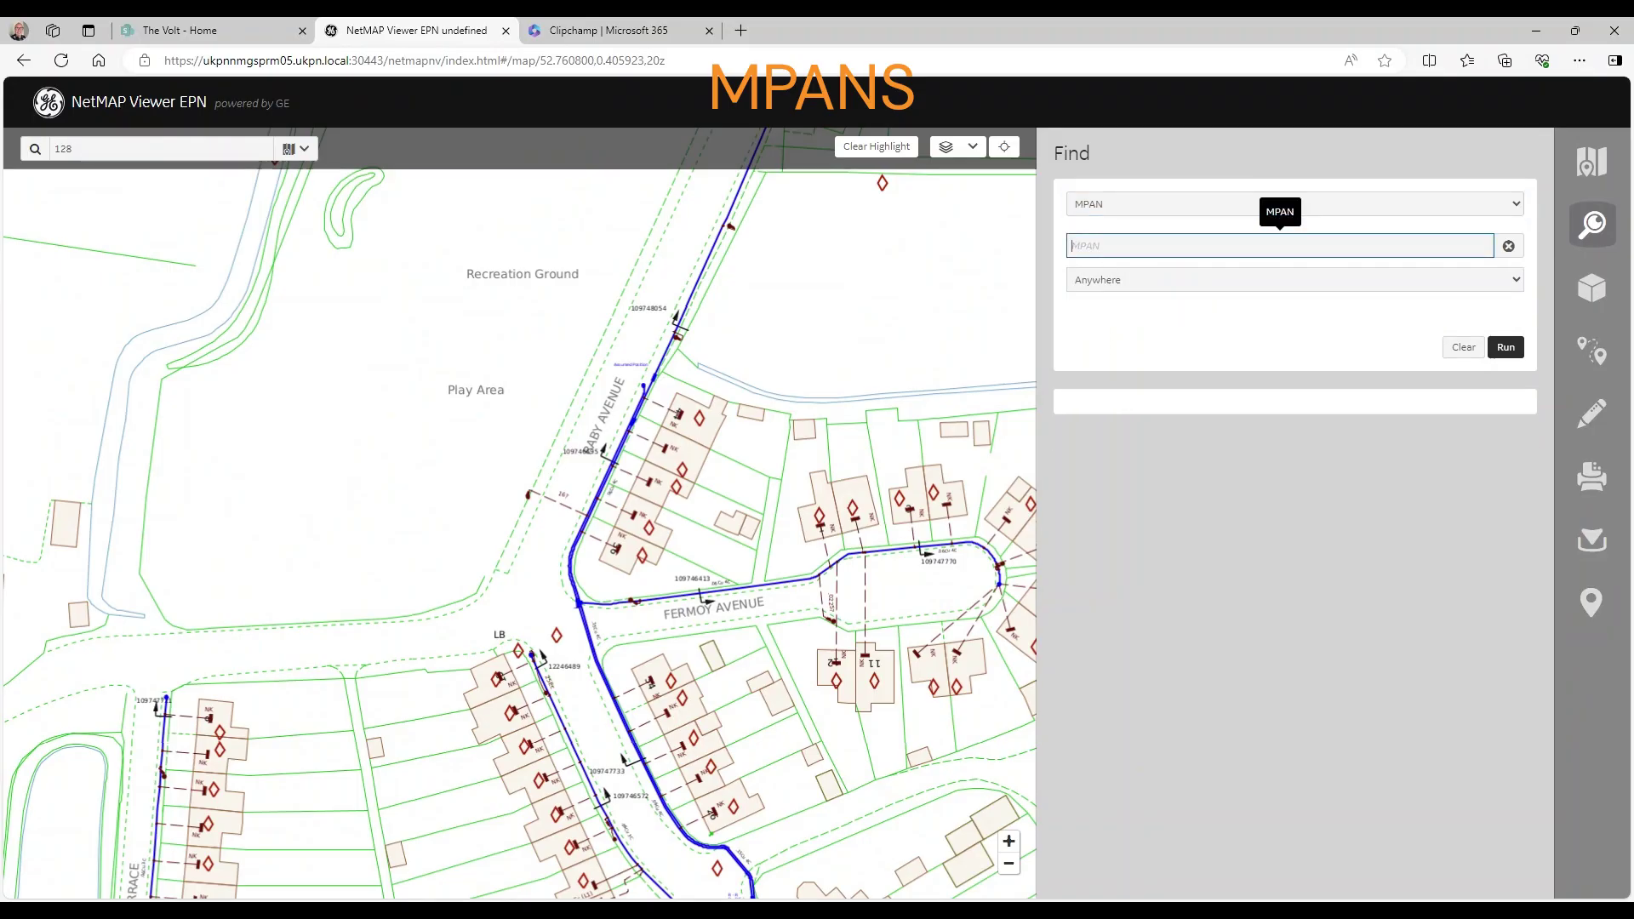
{"action": "key", "text": "ctrl+v"}
{"action": "left_click", "coordinate": [1505, 347]}
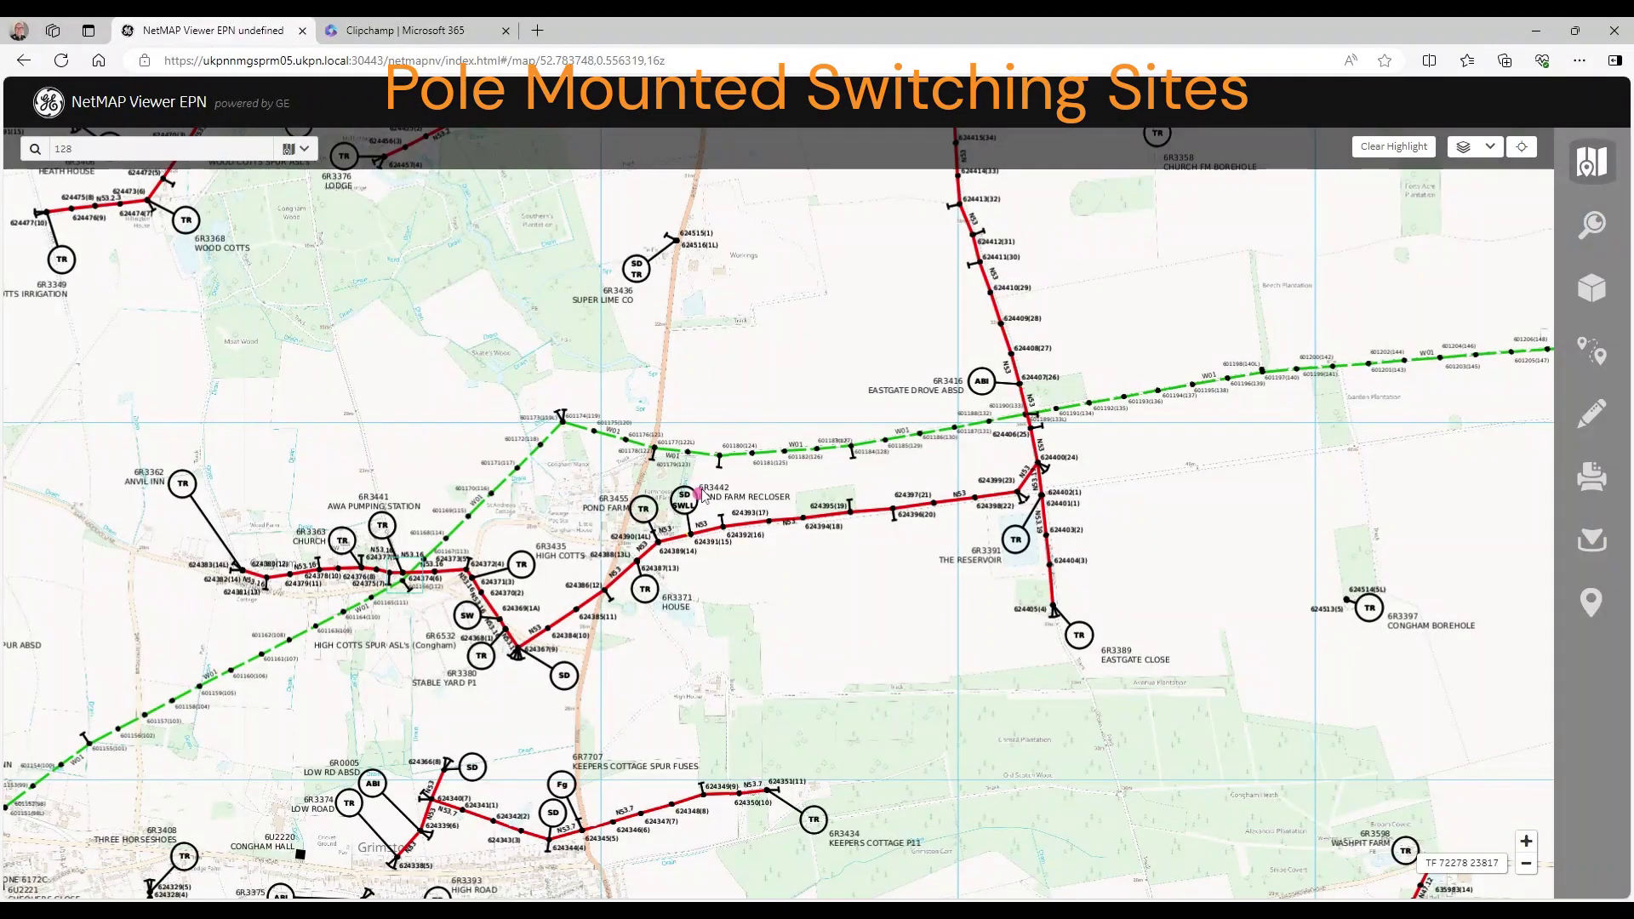
Open the object details of pole-mounted substation 6R3442, Pond Farm Recloser.
{"action": "left_click", "coordinate": [703, 491]}
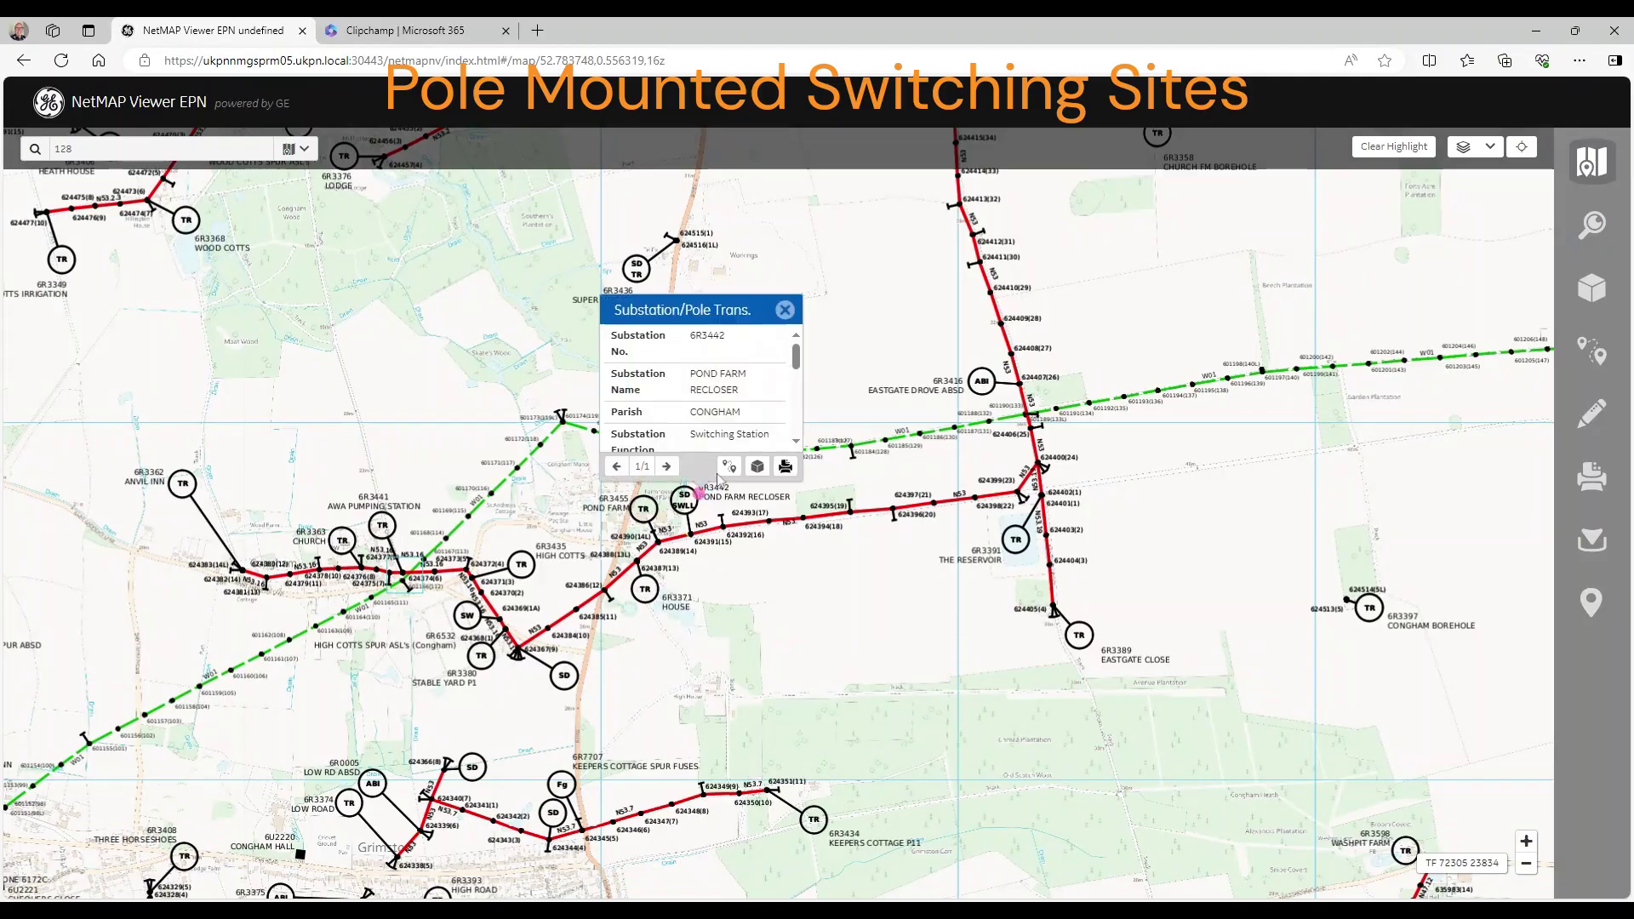
{"action": "left_click", "coordinate": [763, 467]}
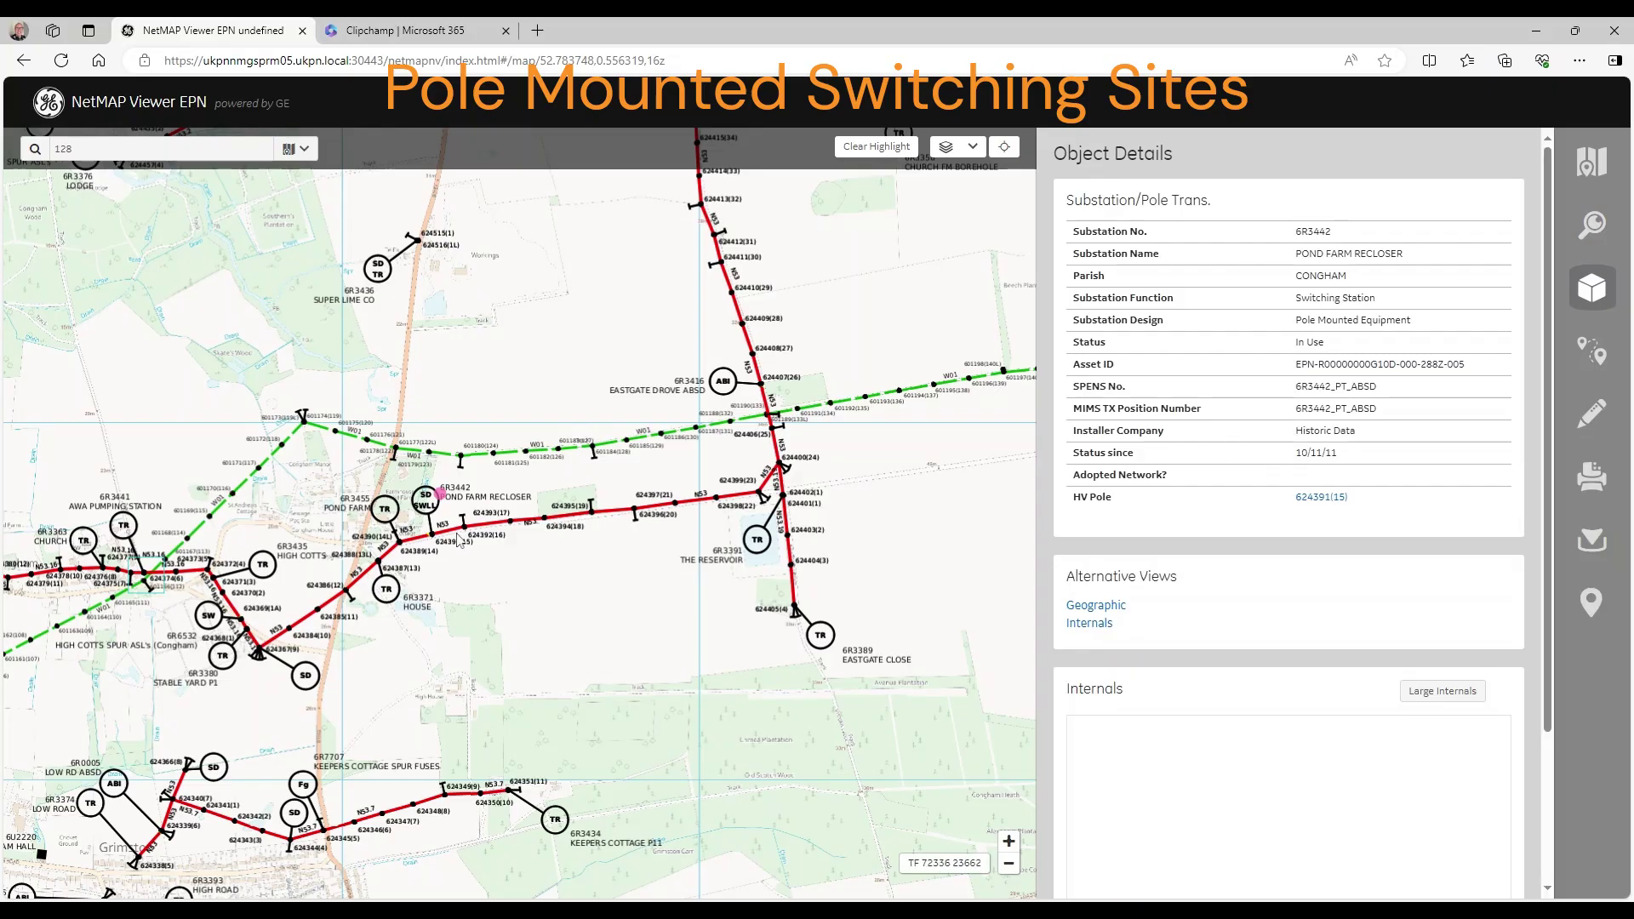
Select the switch symbol beside pole 624391(15) at Pond Farm Recloser and bring up its HV Overhead Line Switch information.
{"action": "scroll", "coordinate": [444, 532], "scroll_direction": "up", "scroll_amount": 2}
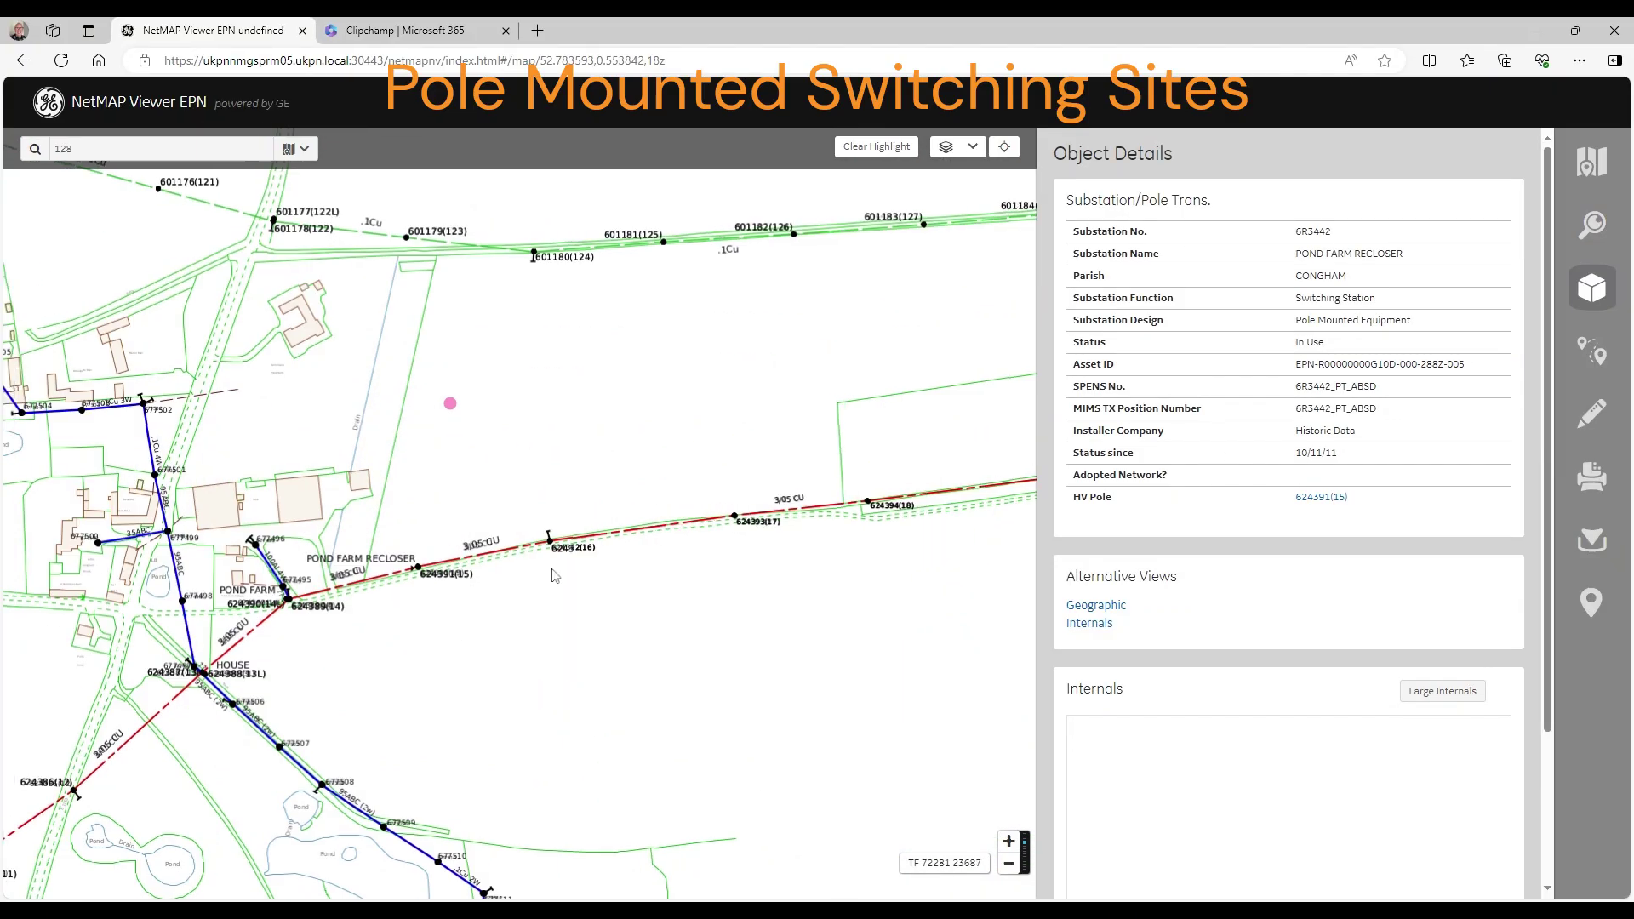
{"action": "scroll", "coordinate": [587, 594], "scroll_direction": "up", "scroll_amount": 2}
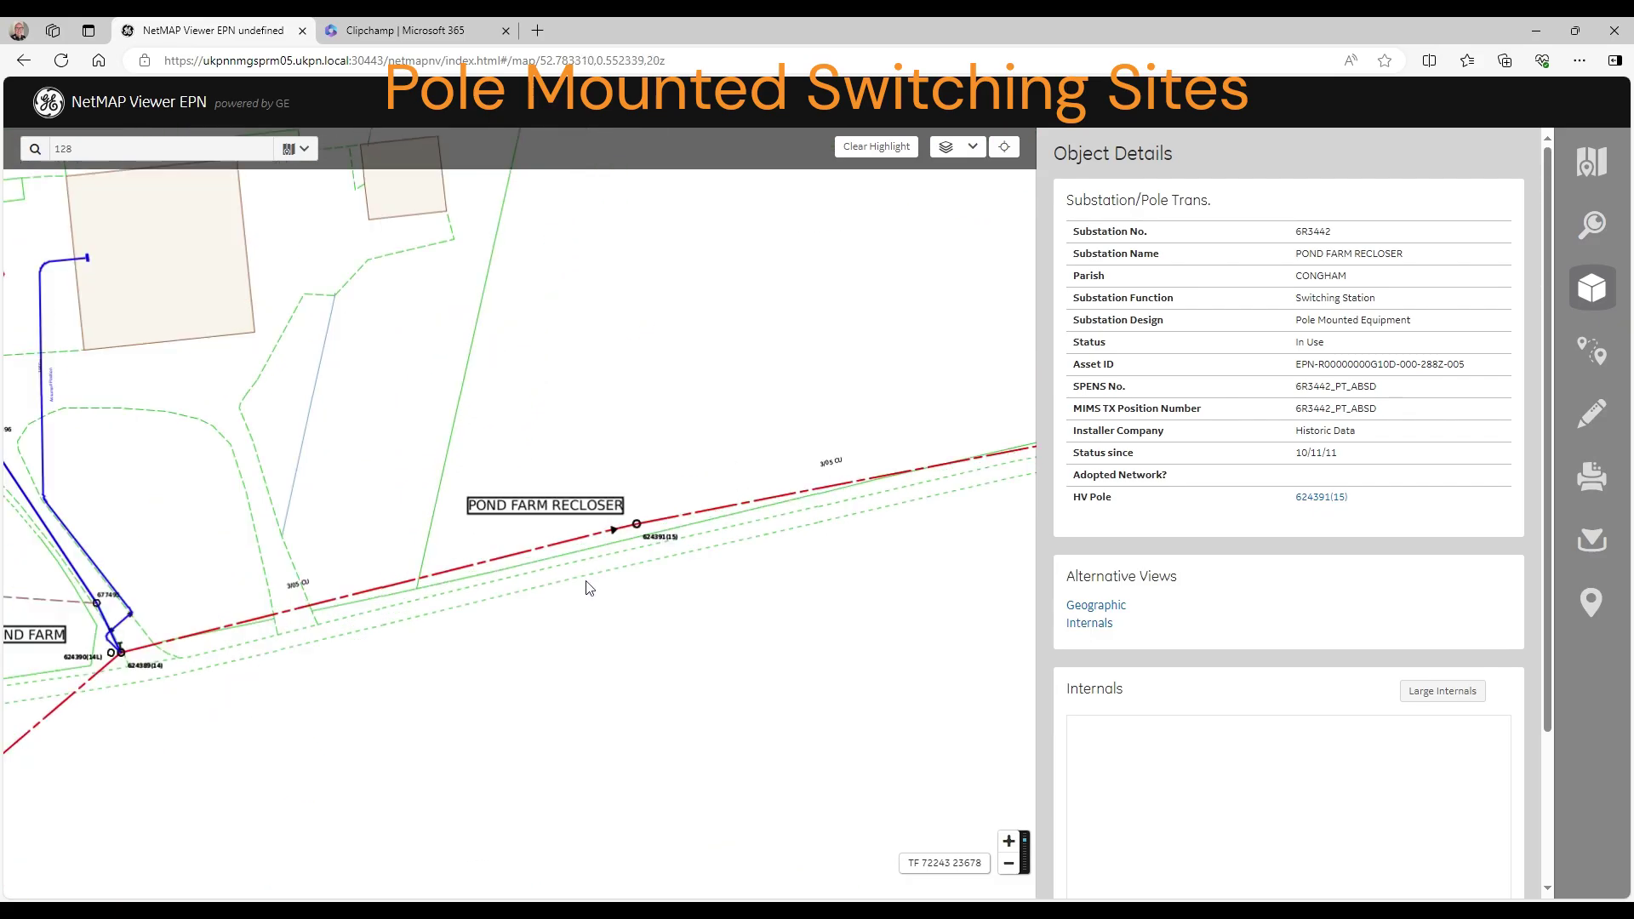
{"action": "scroll", "coordinate": [610, 549], "scroll_direction": "up", "scroll_amount": 1}
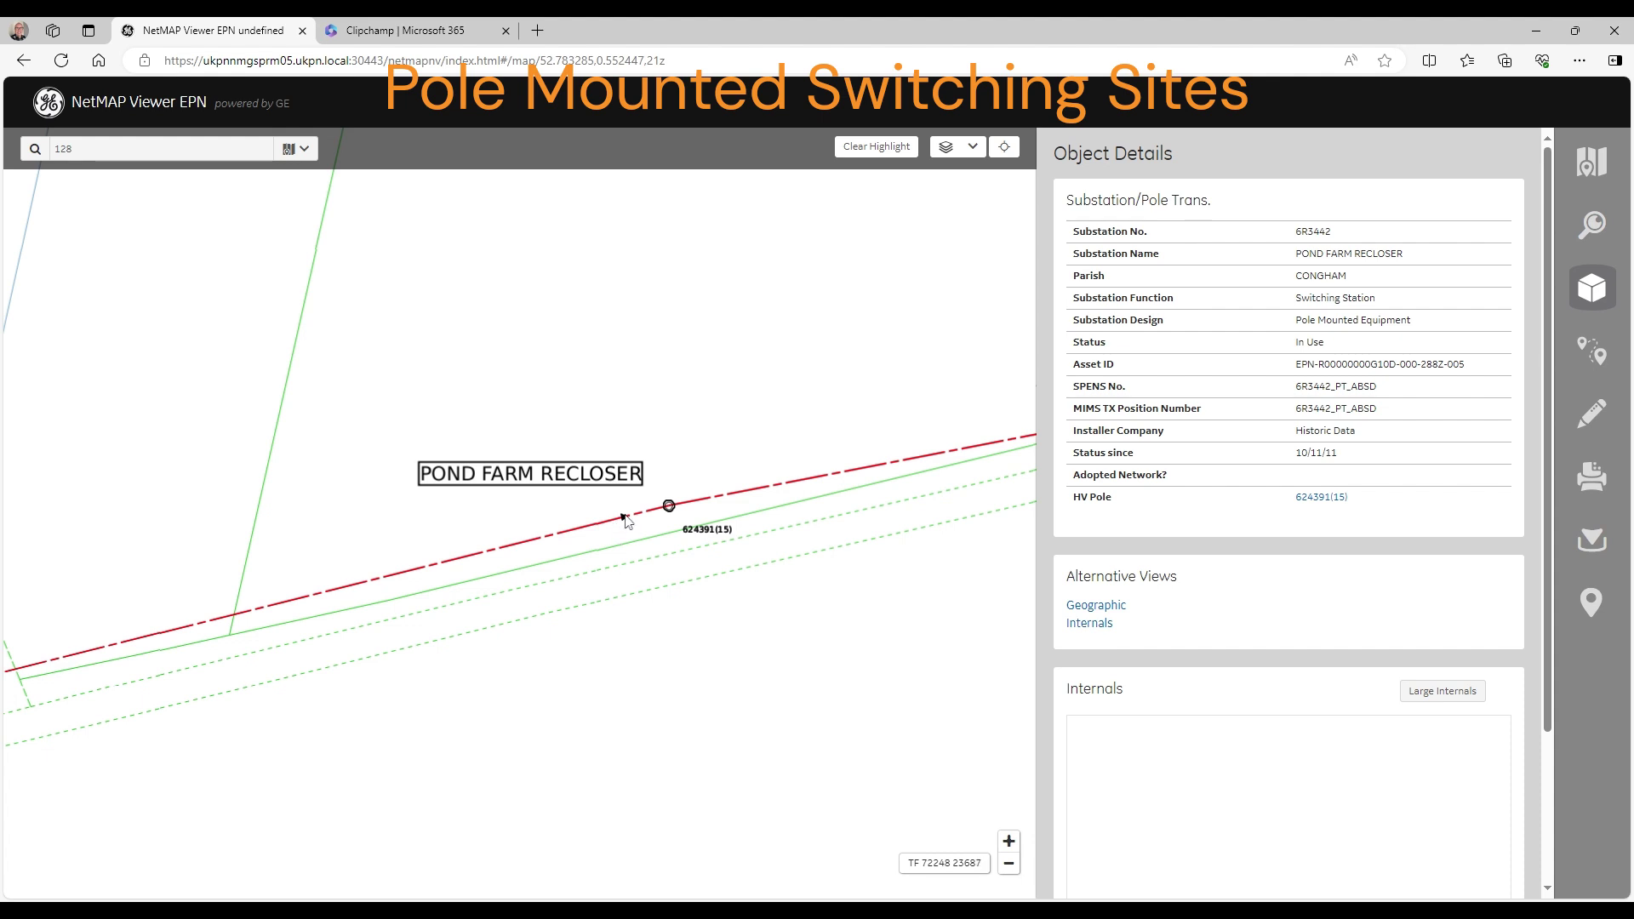
{"action": "left_click", "coordinate": [625, 520]}
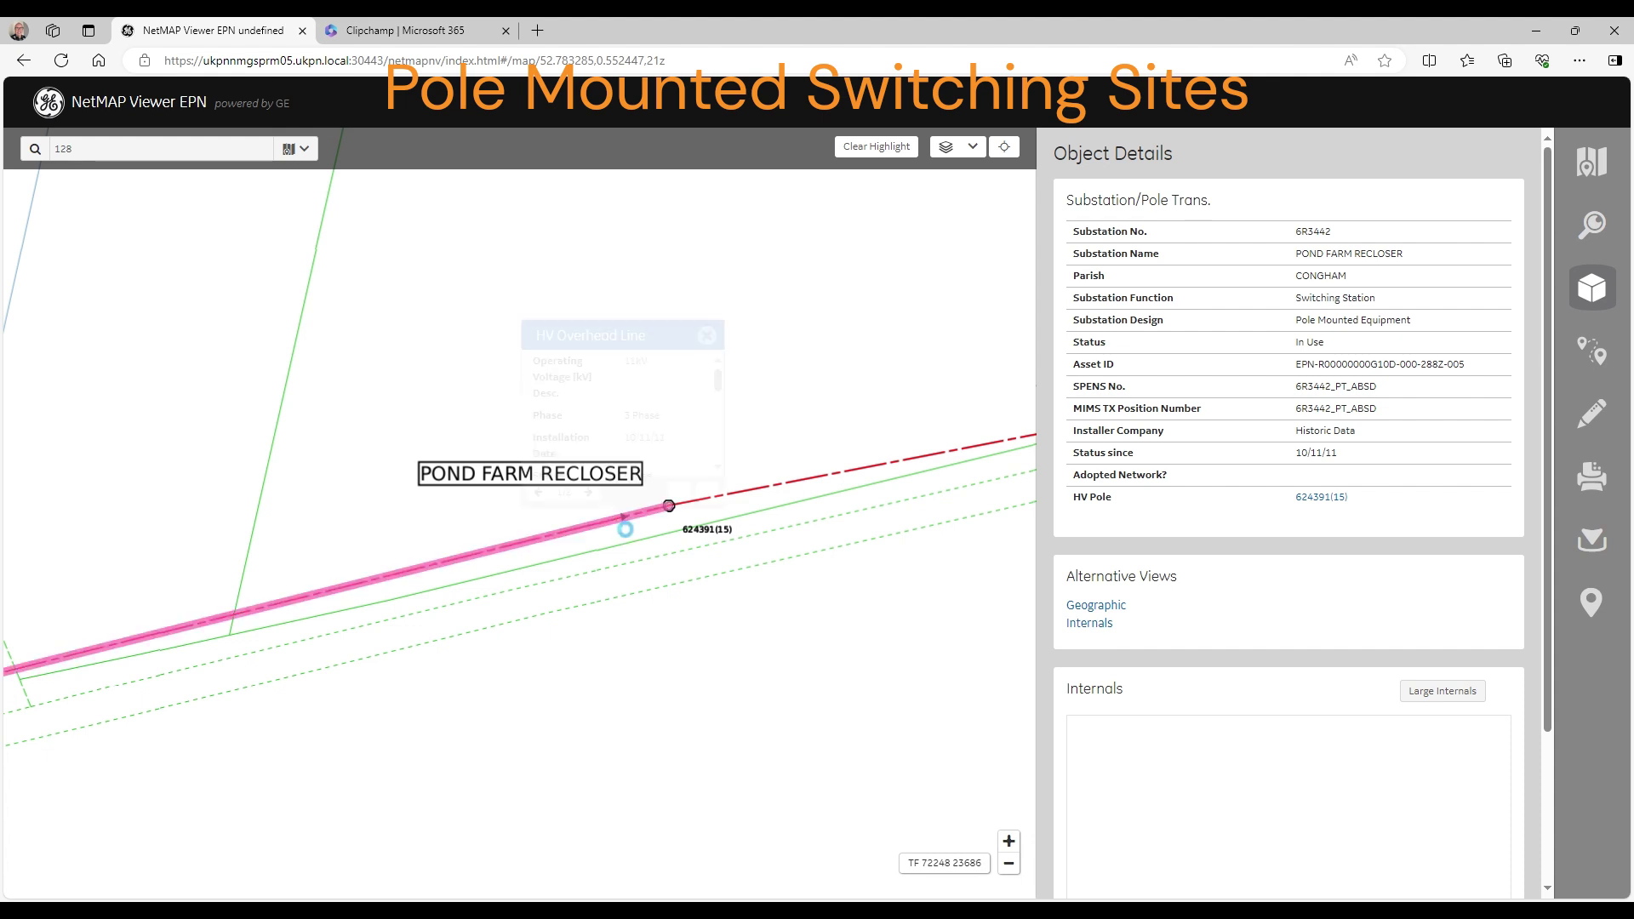
{"action": "left_click", "coordinate": [588, 492]}
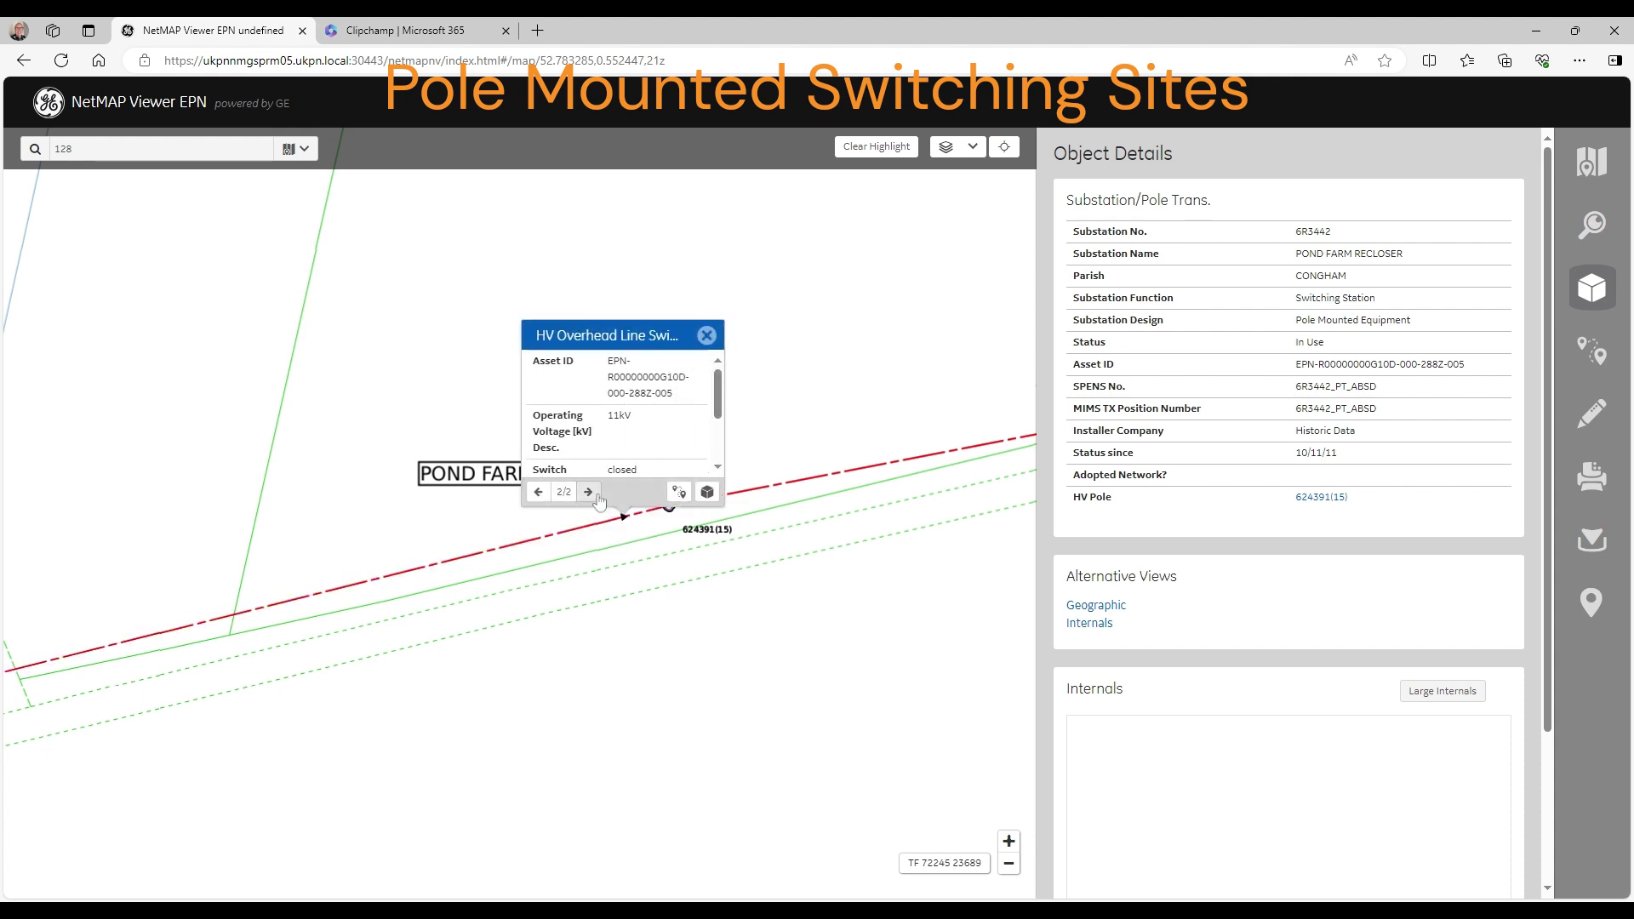
{"action": "scroll", "coordinate": [663, 439], "scroll_direction": "down", "scroll_amount": 2}
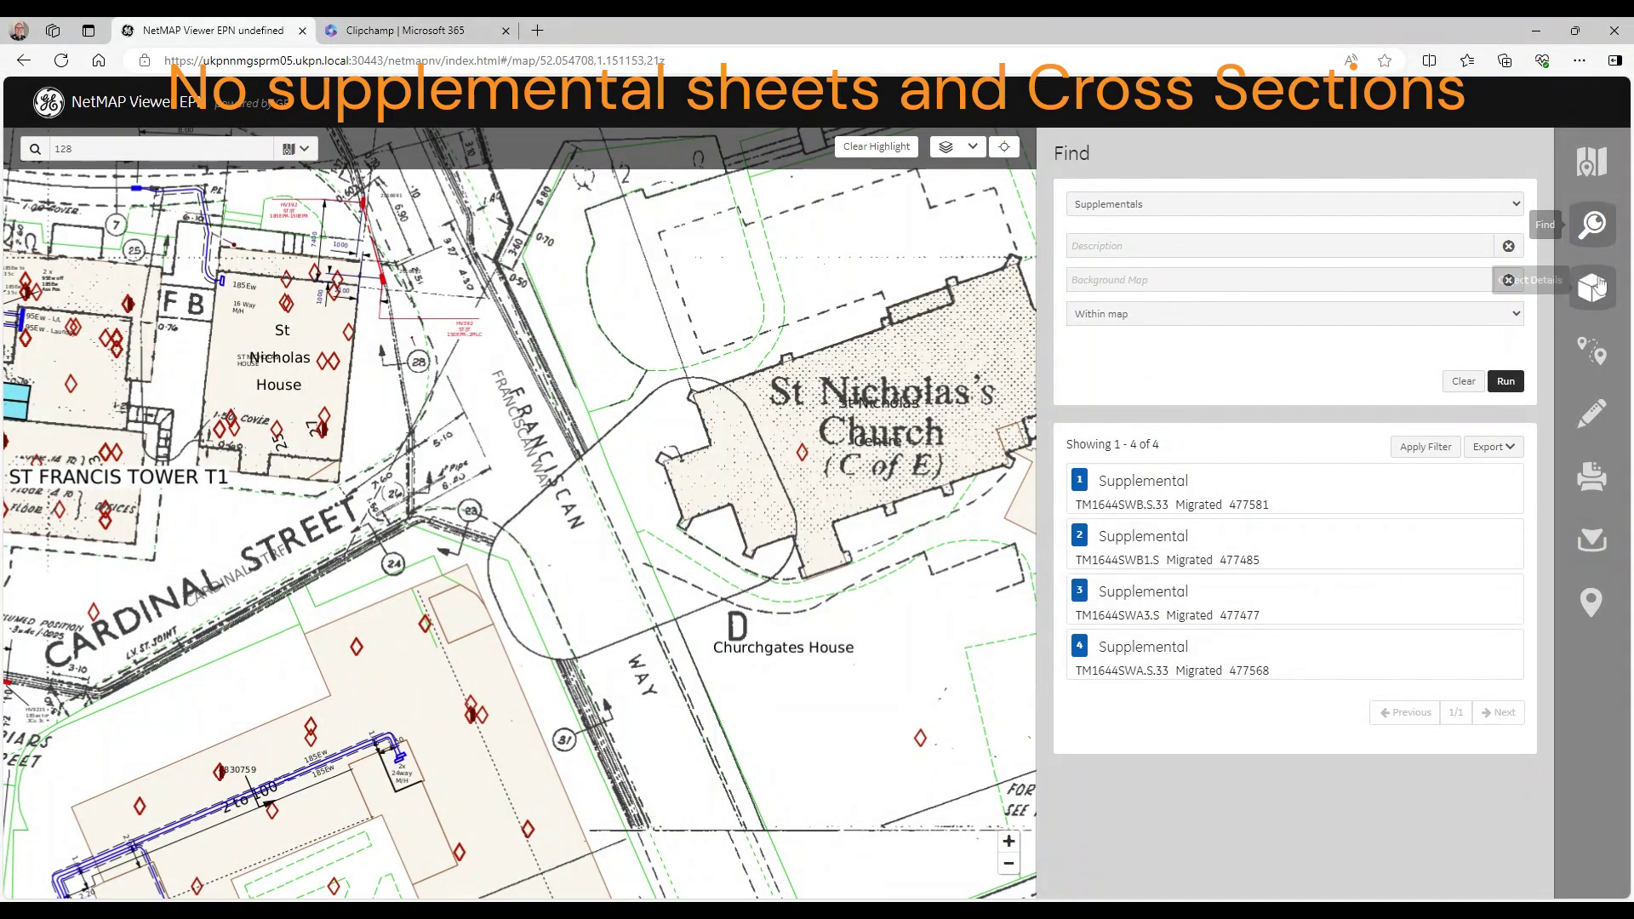
Open the object details of supplemental sheet TM1644SWA3.S.
{"action": "left_click", "coordinate": [1595, 291]}
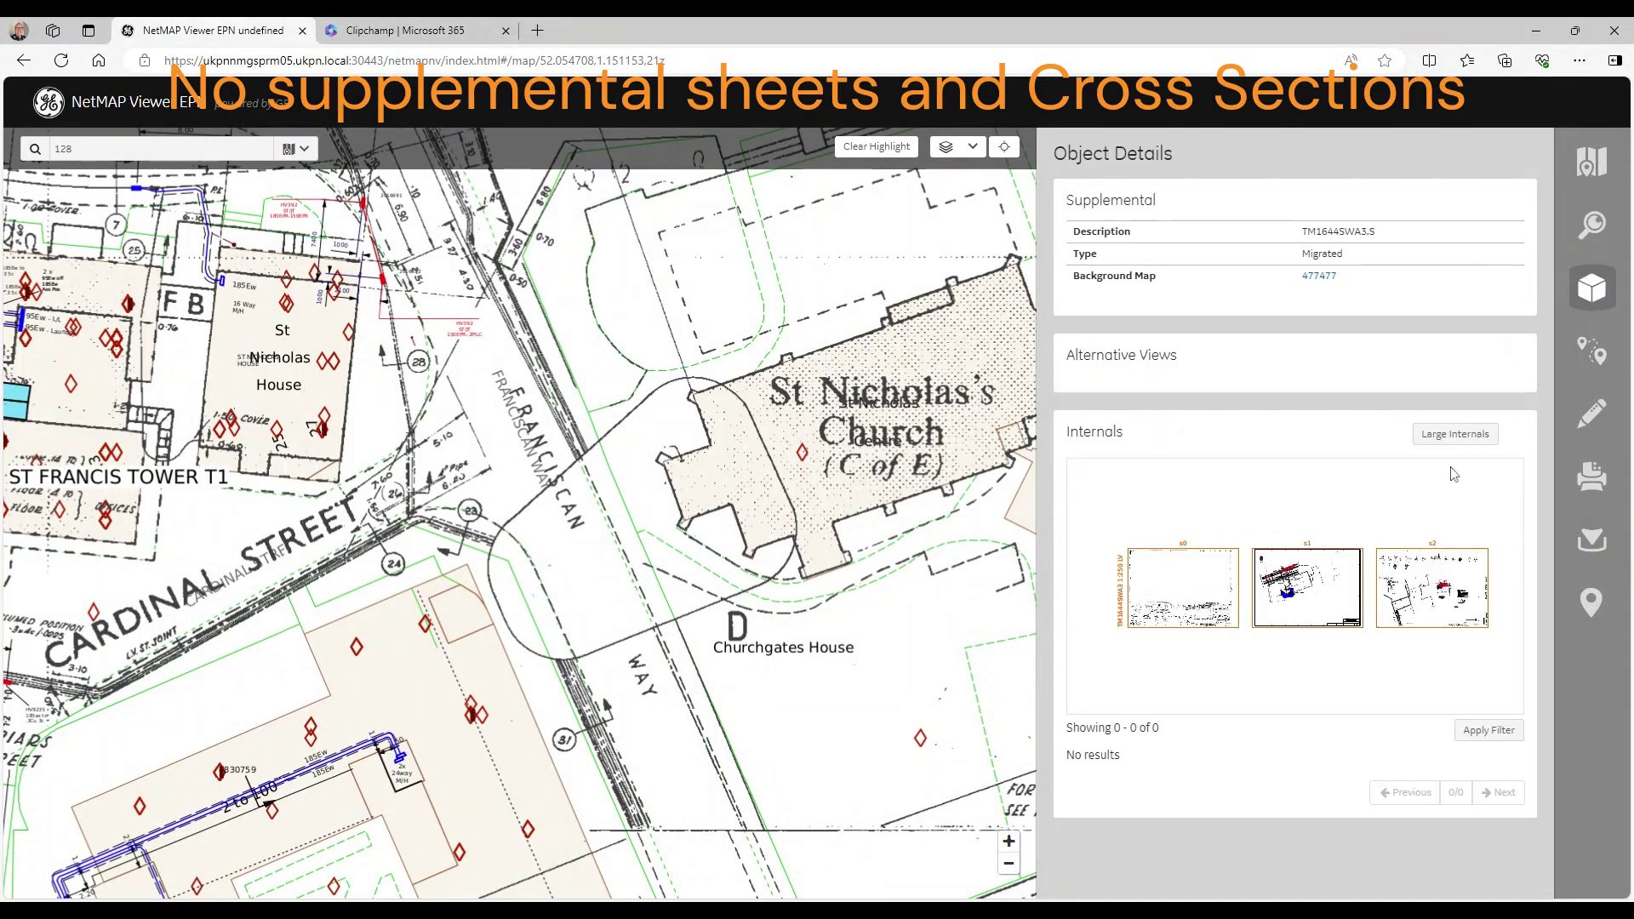
Bring up the enlarged internals view of supplemental sheet TM1644SWA3.S and magnify its drawings.
{"action": "left_click", "coordinate": [1459, 435]}
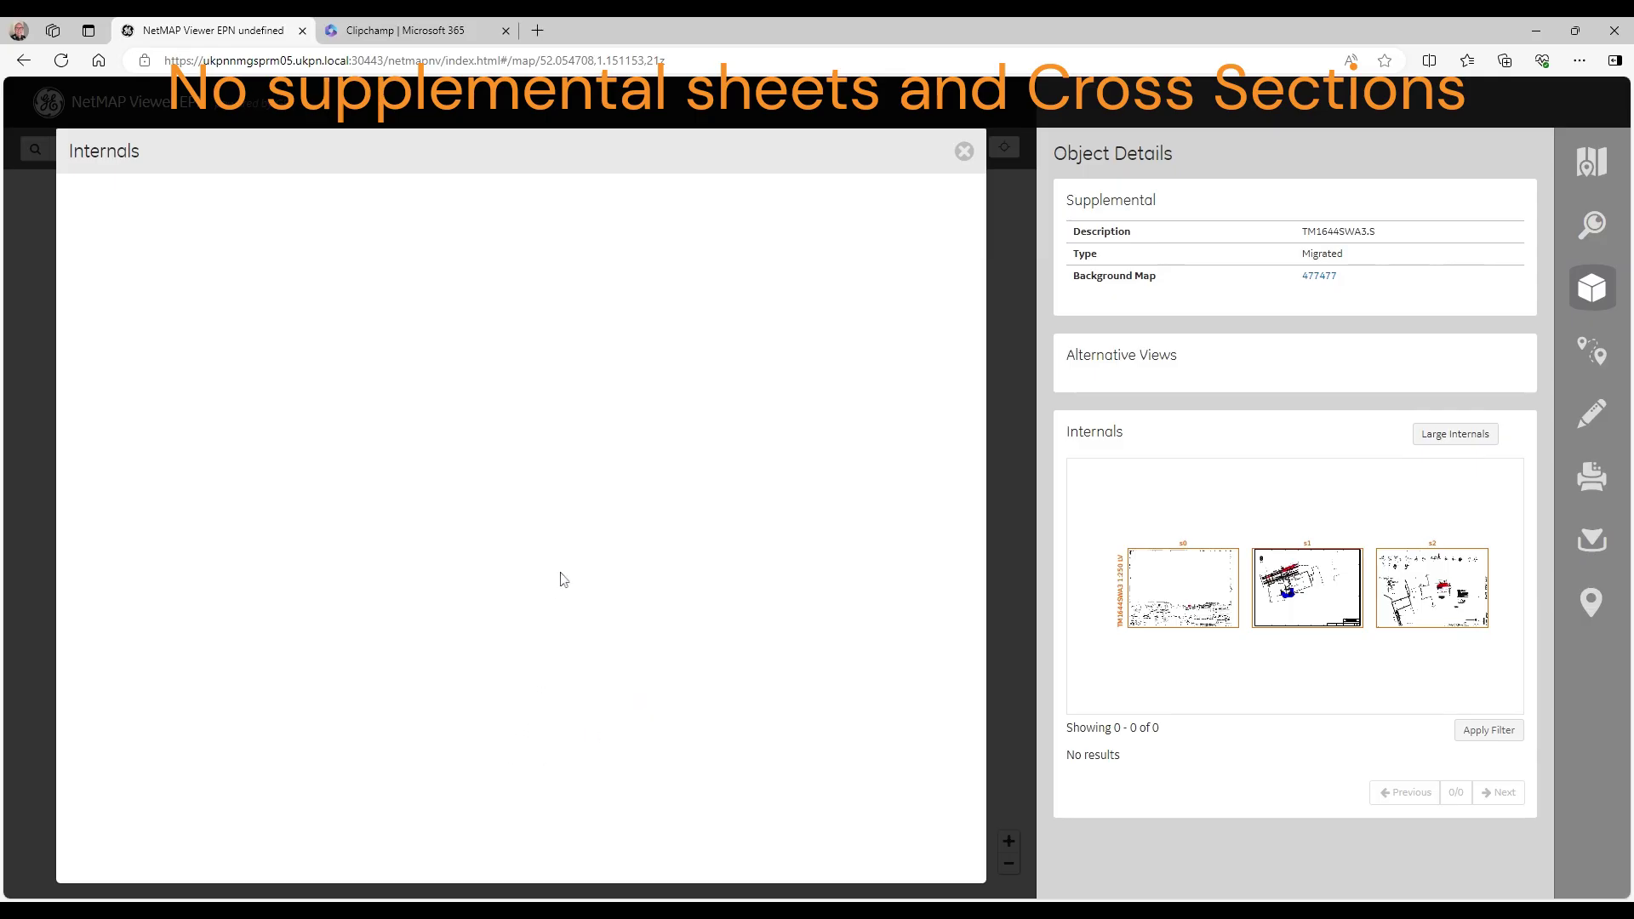
{"action": "scroll", "coordinate": [605, 544], "scroll_direction": "up", "scroll_amount": 8}
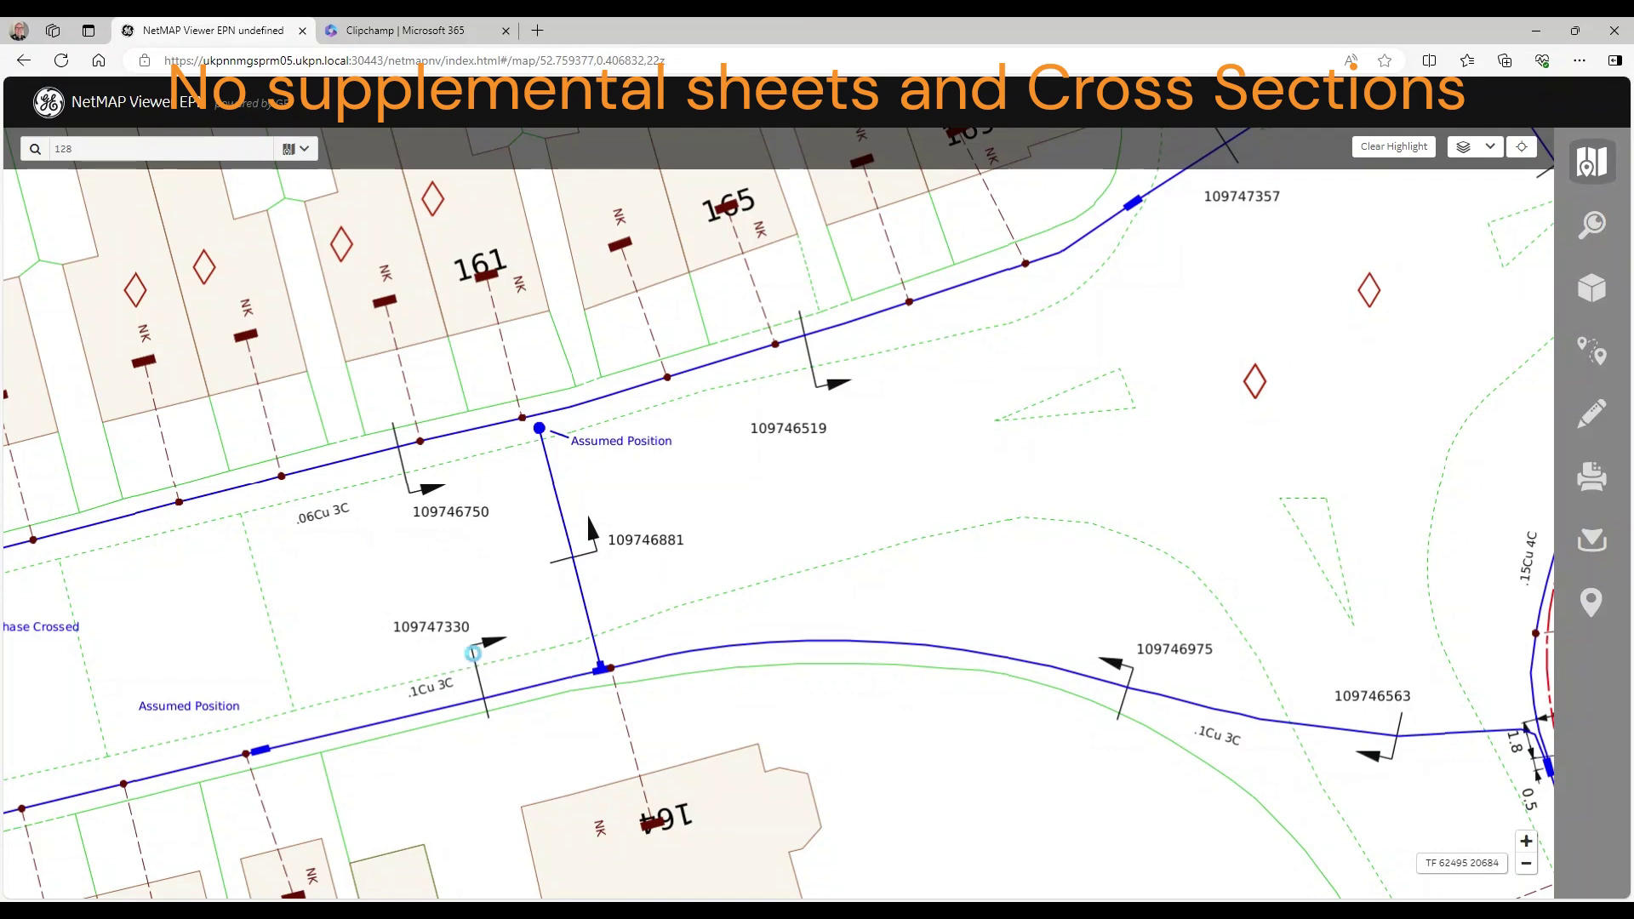
Open the object details of cross section 109747330 and magnify its internal drawing to examine the cable's position.
{"action": "left_click", "coordinate": [473, 653]}
{"action": "left_click", "coordinate": [532, 632]}
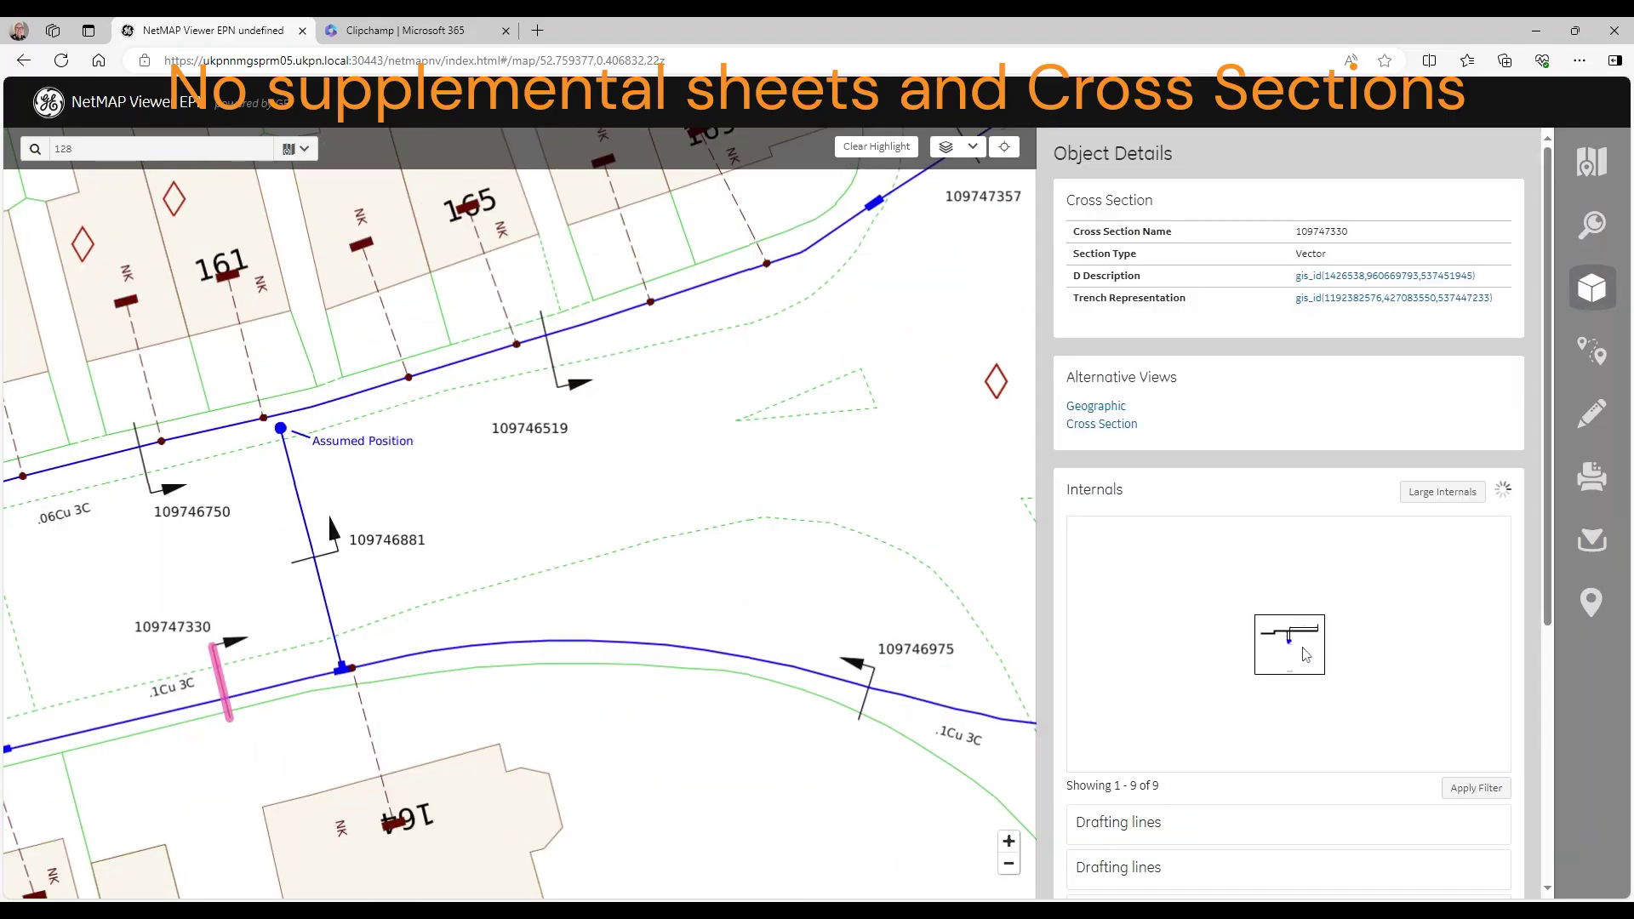
{"action": "scroll", "coordinate": [1302, 646], "scroll_direction": "up", "scroll_amount": 5}
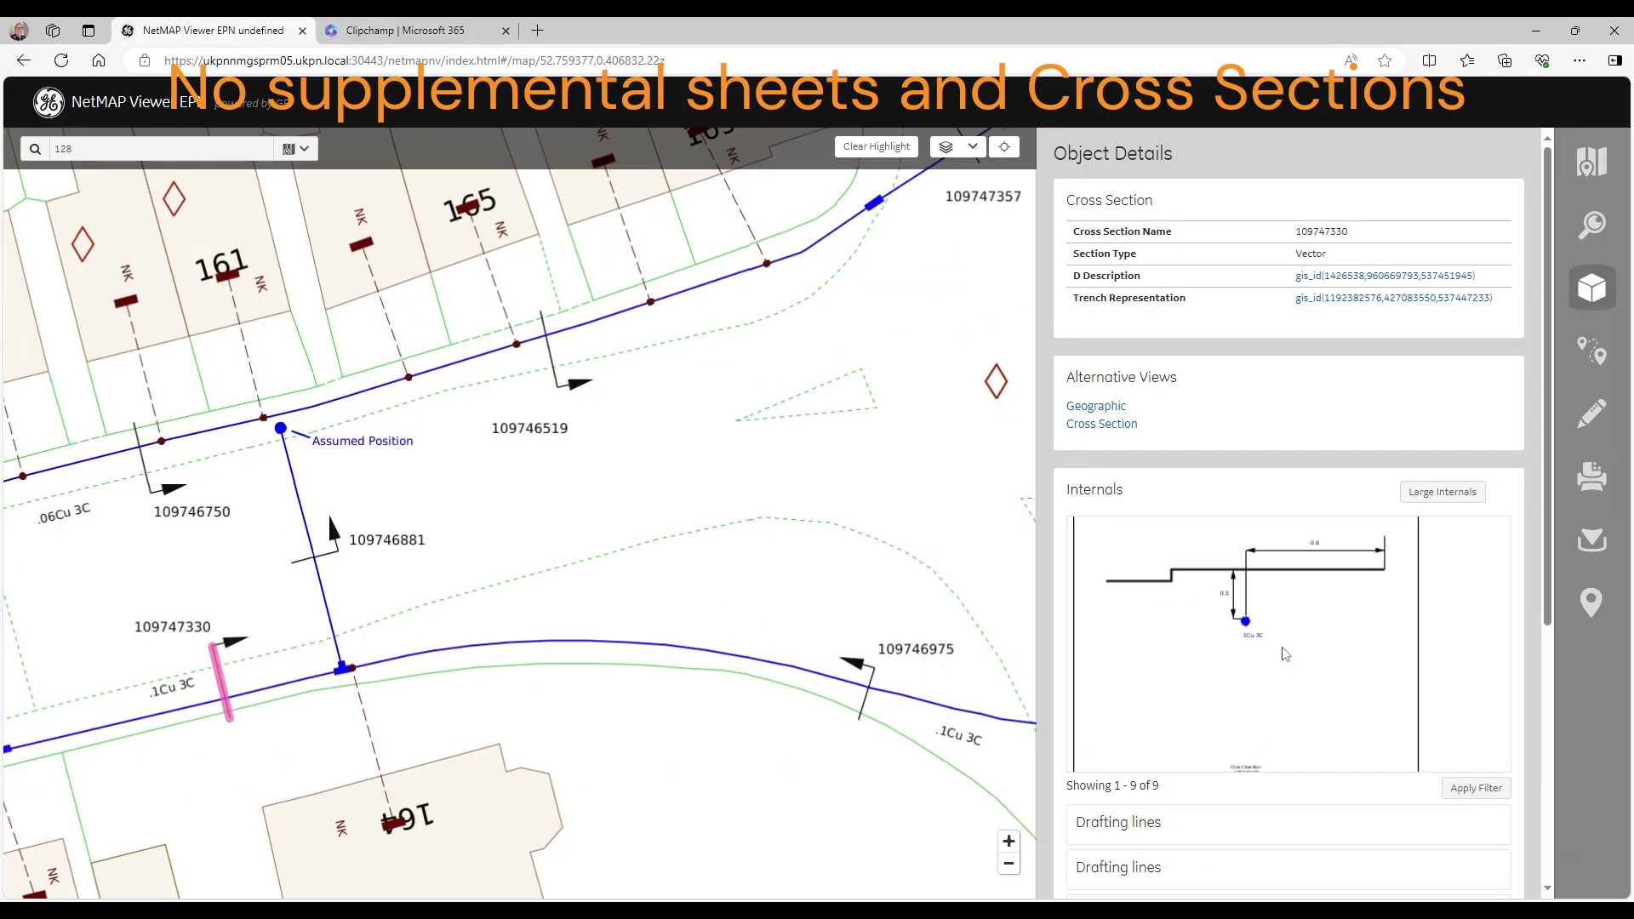
{"action": "left_click_drag", "start_coordinate": [1289, 622], "coordinate": [1287, 707]}
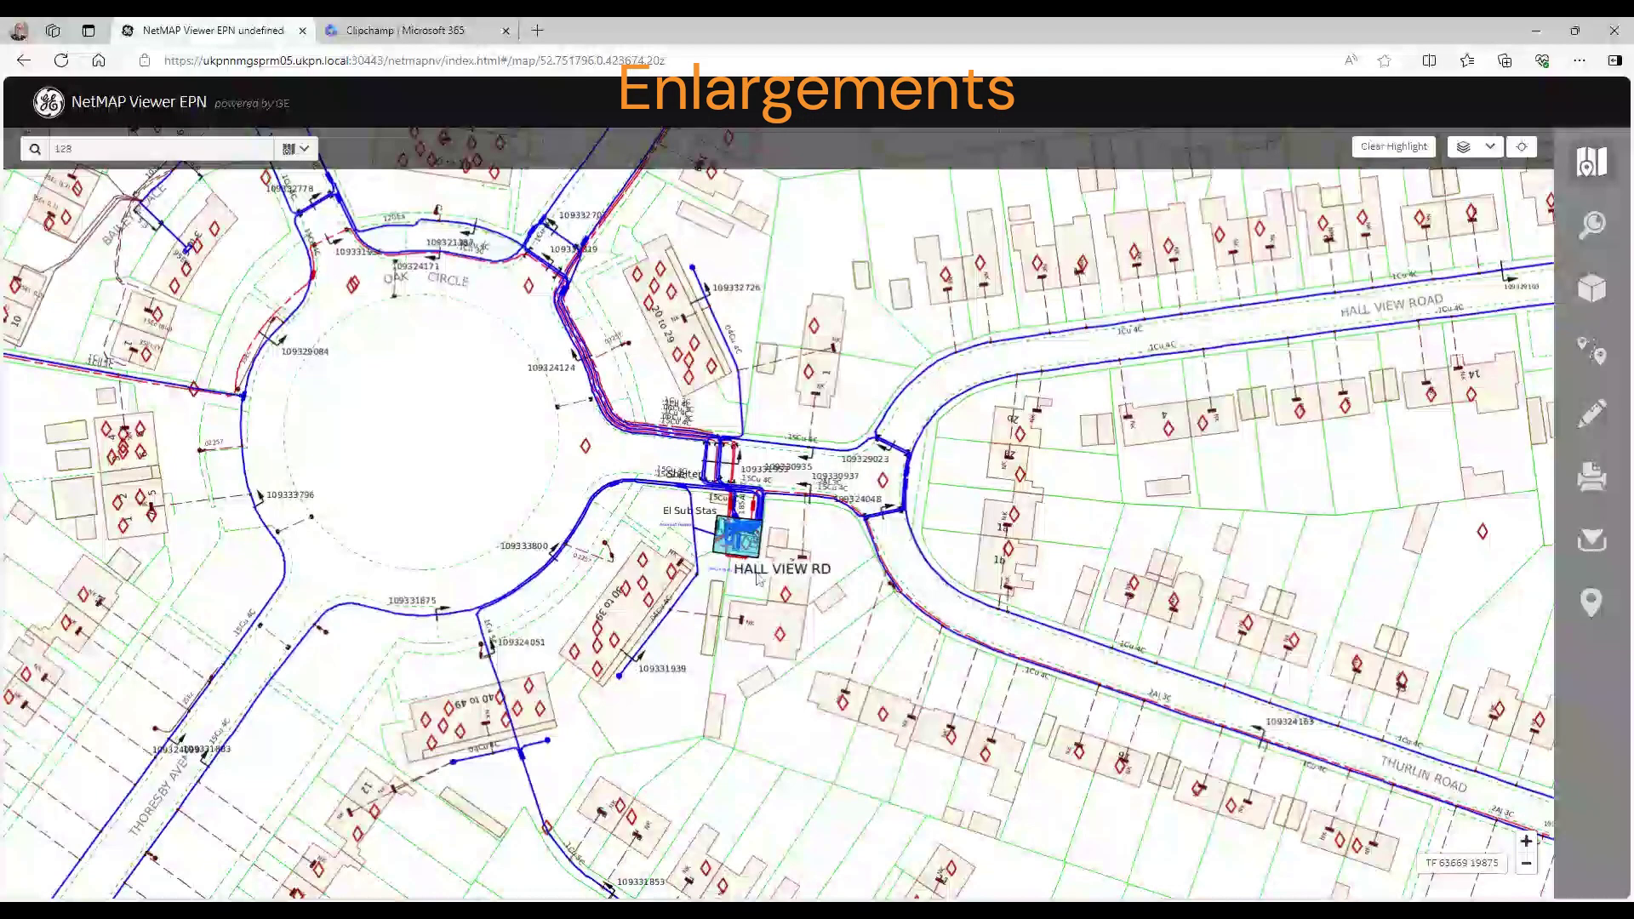
Examine the enlarged substation layouts and incoming cables at Hall View Rd and the Seabank site on the map.
{"action": "scroll", "coordinate": [759, 579], "scroll_direction": "up", "scroll_amount": 2}
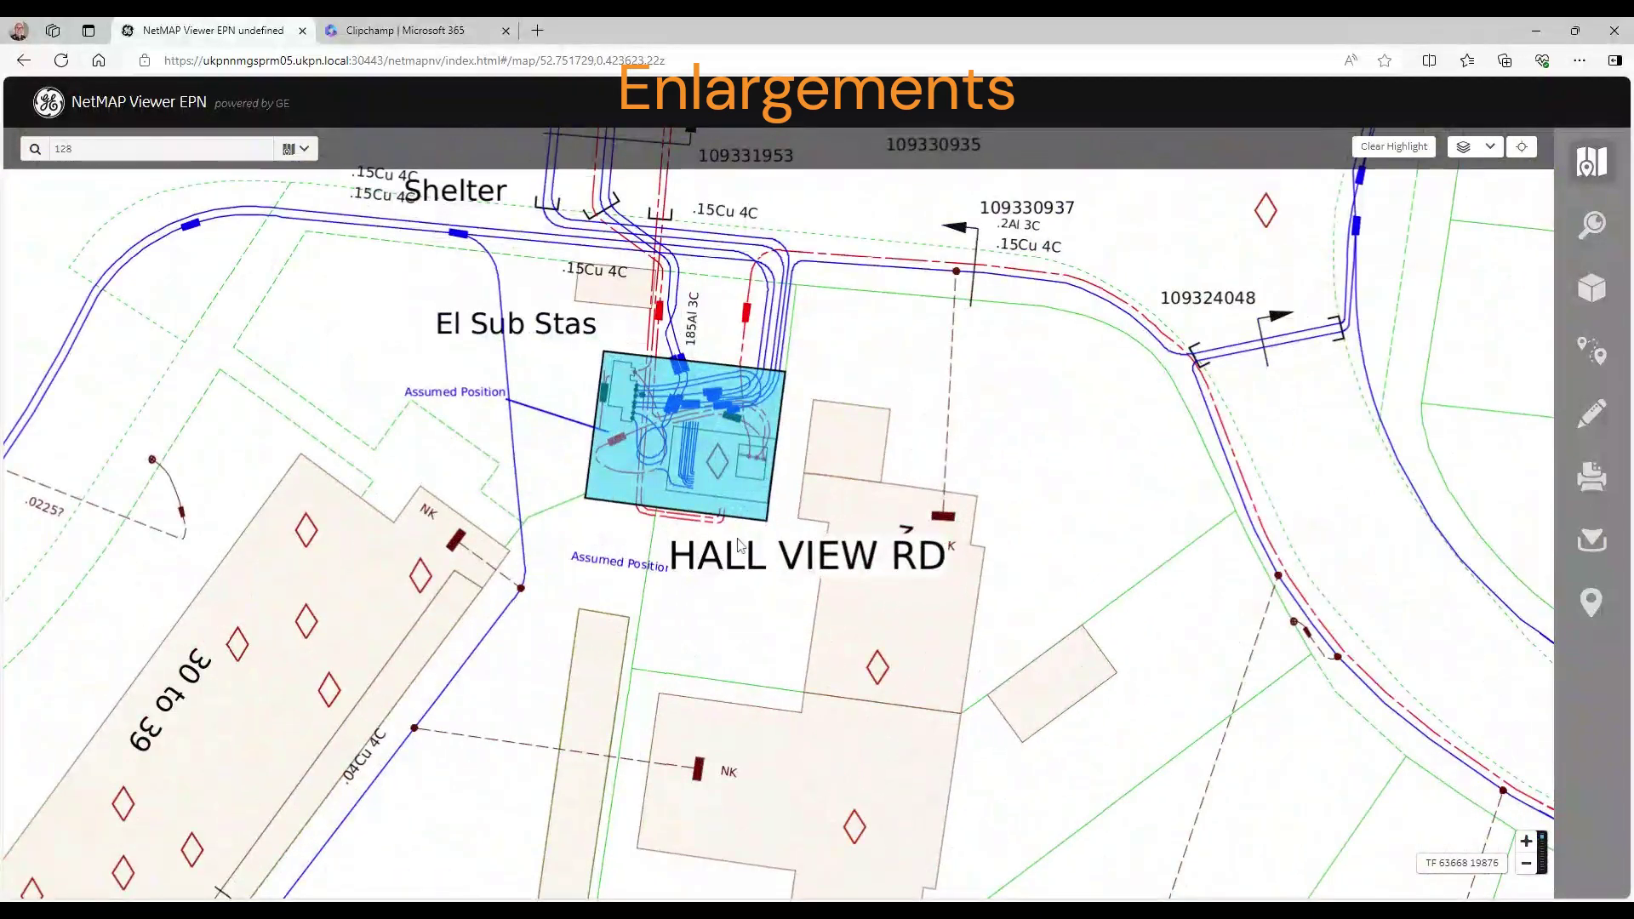
{"action": "left_click_drag", "start_coordinate": [764, 482], "coordinate": [785, 629]}
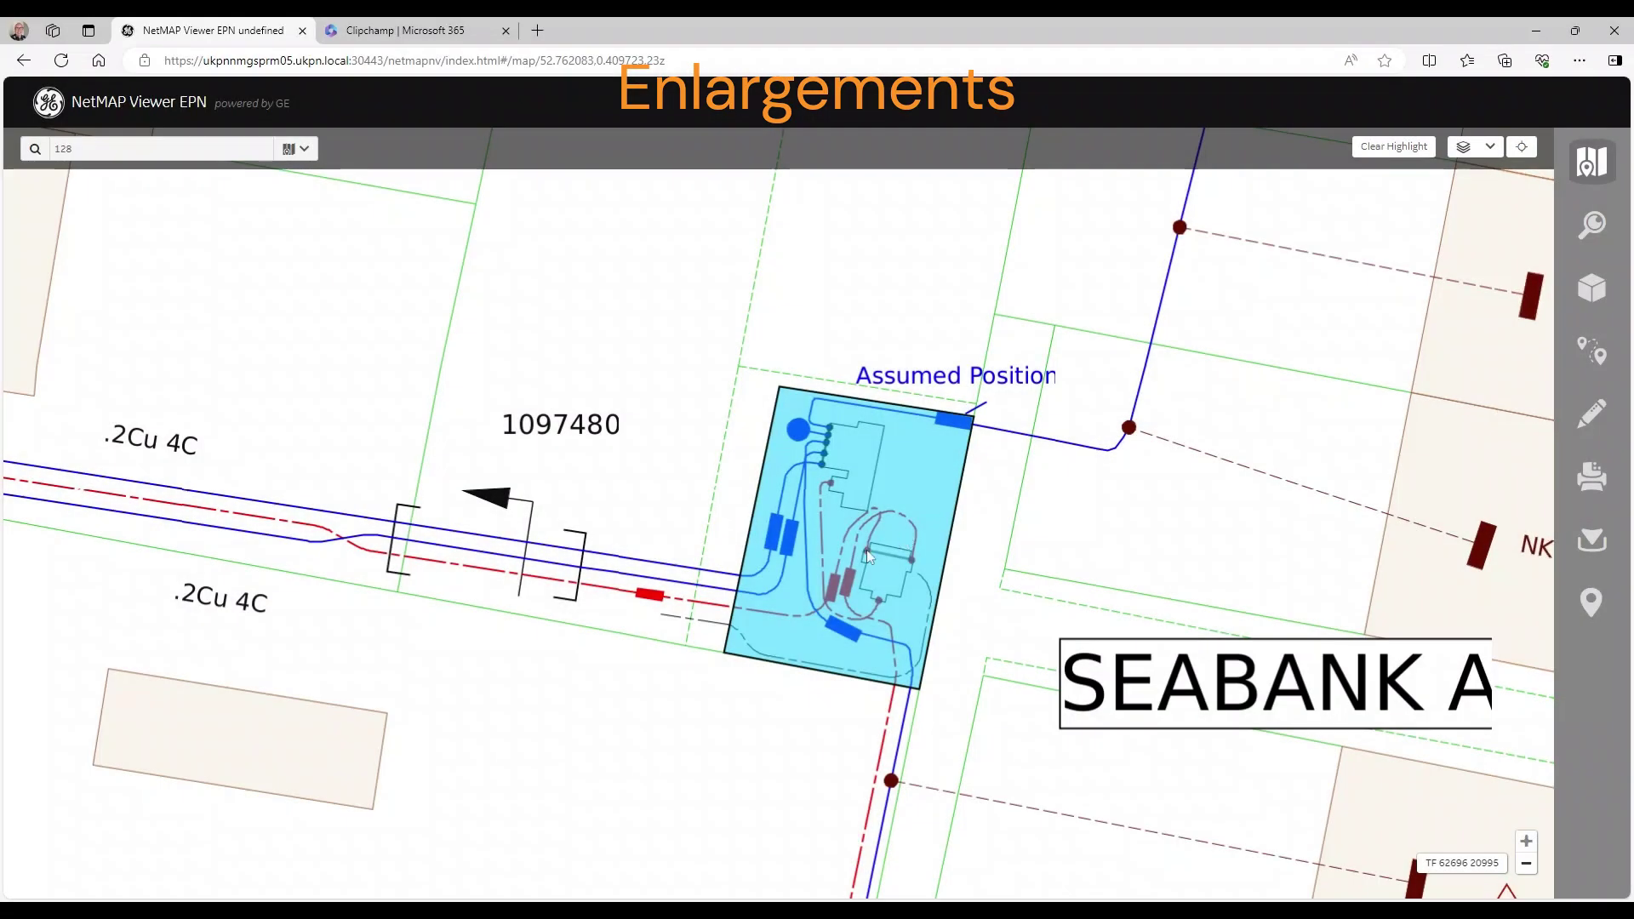
{"action": "left_click_drag", "start_coordinate": [686, 522], "coordinate": [528, 485]}
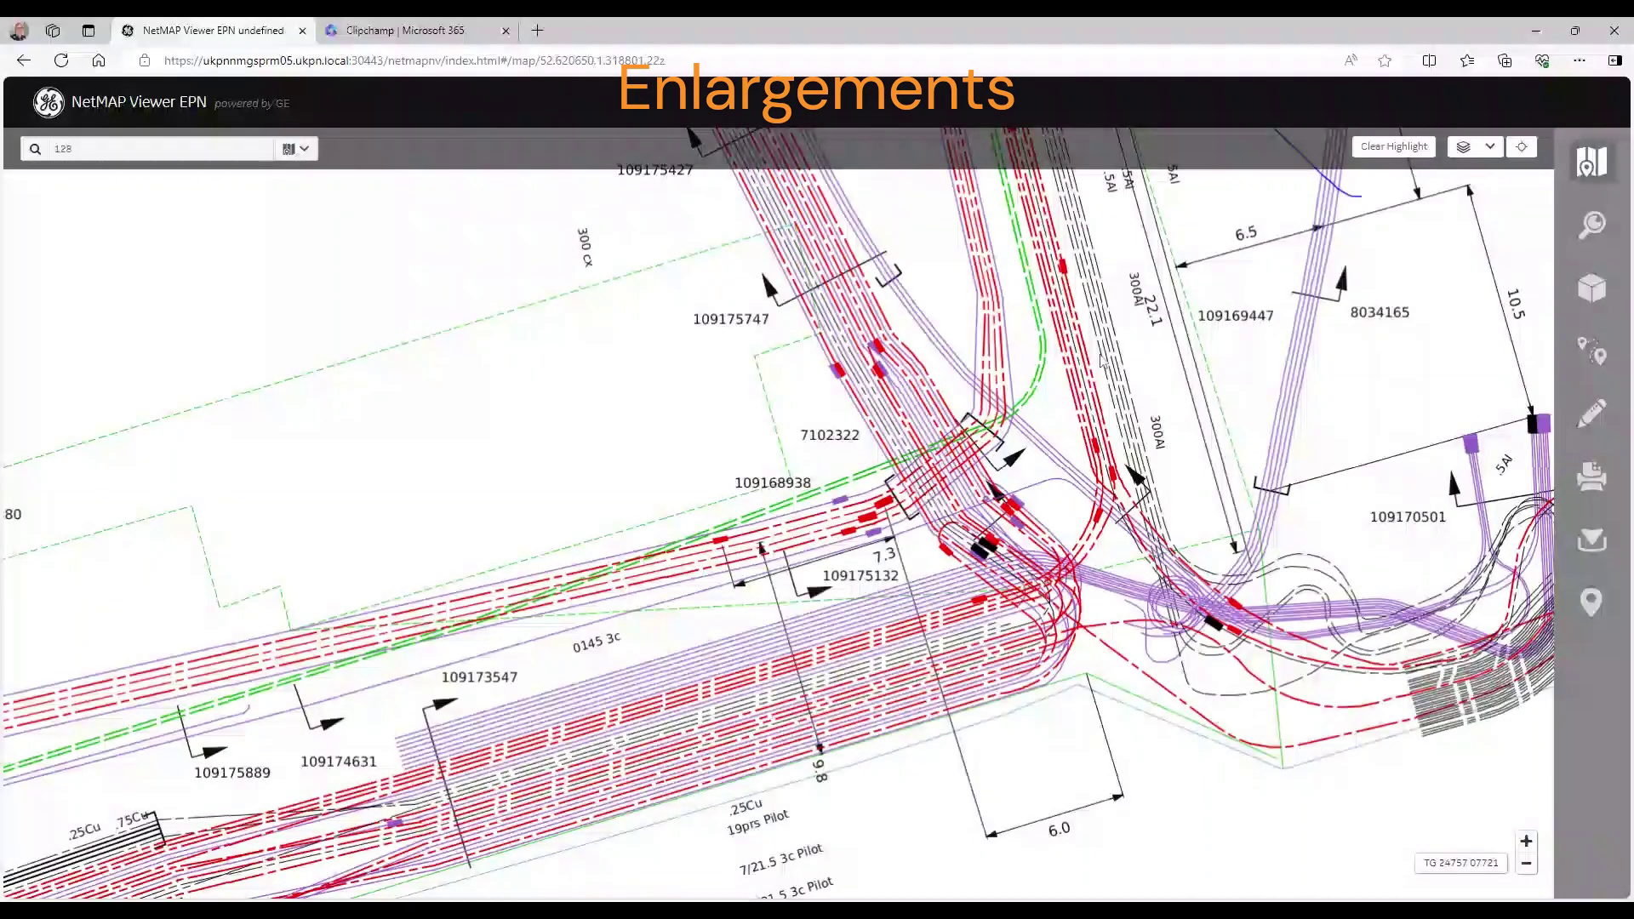
Follow the dense cable routes past cross sections 109175747 and 8034171, and examine the cables between Austin Street Primary and 0D6046 Kings Lynn.
{"action": "left_click_drag", "start_coordinate": [1101, 359], "coordinate": [1077, 687]}
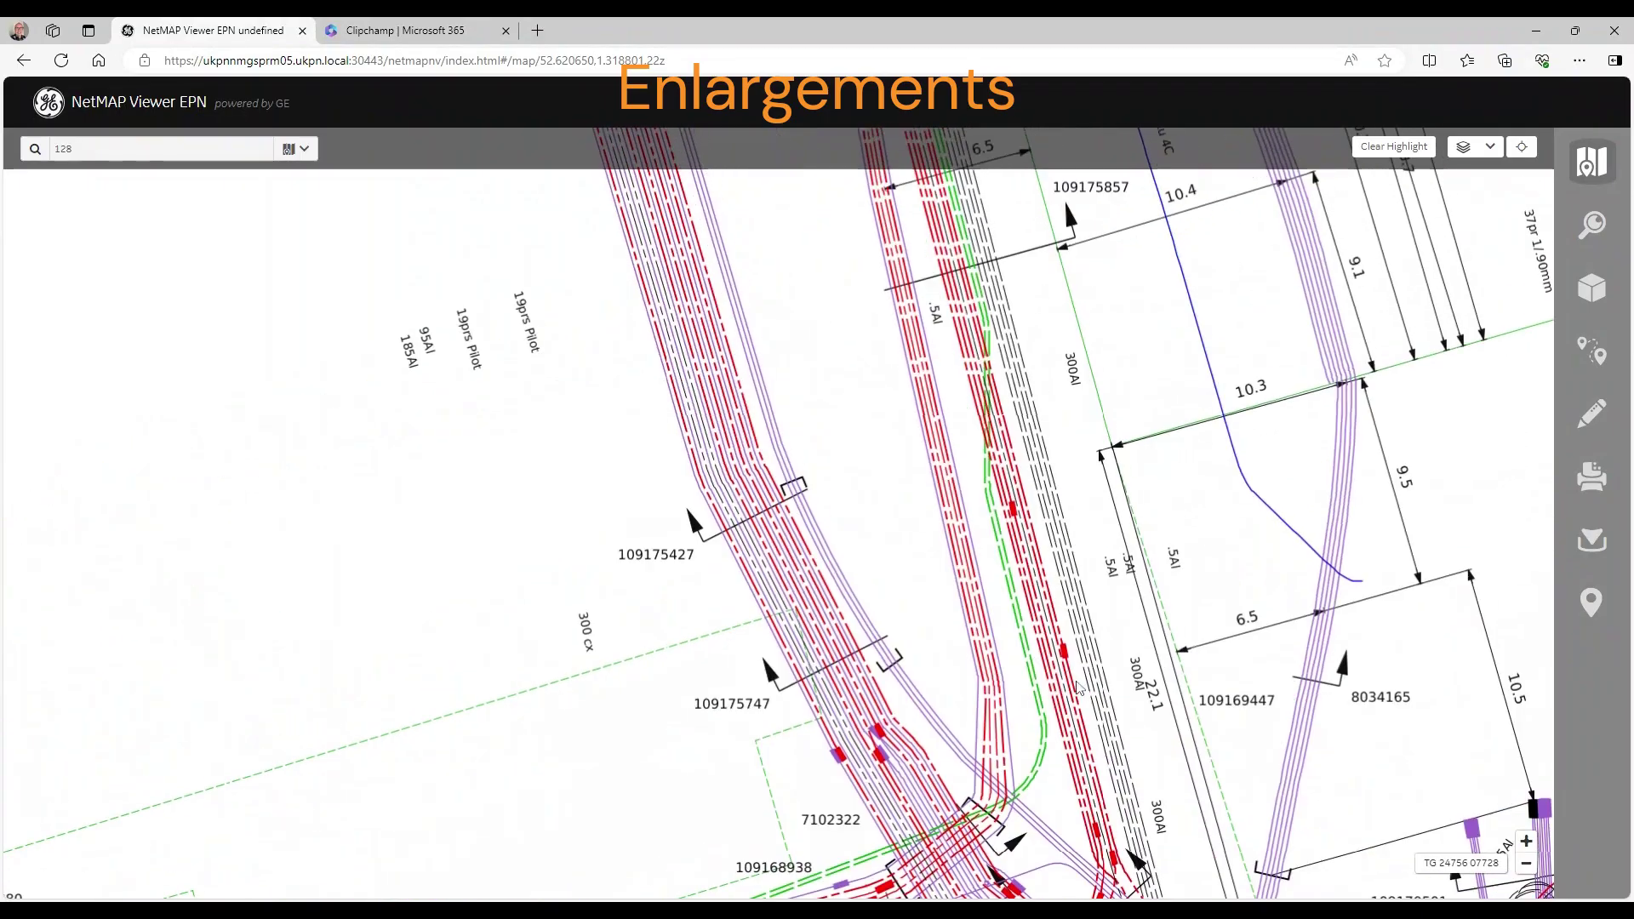
{"action": "left_click_drag", "start_coordinate": [849, 276], "coordinate": [919, 665]}
{"action": "left_click_drag", "start_coordinate": [885, 223], "coordinate": [824, 576]}
{"action": "left_click_drag", "start_coordinate": [1141, 432], "coordinate": [1028, 588]}
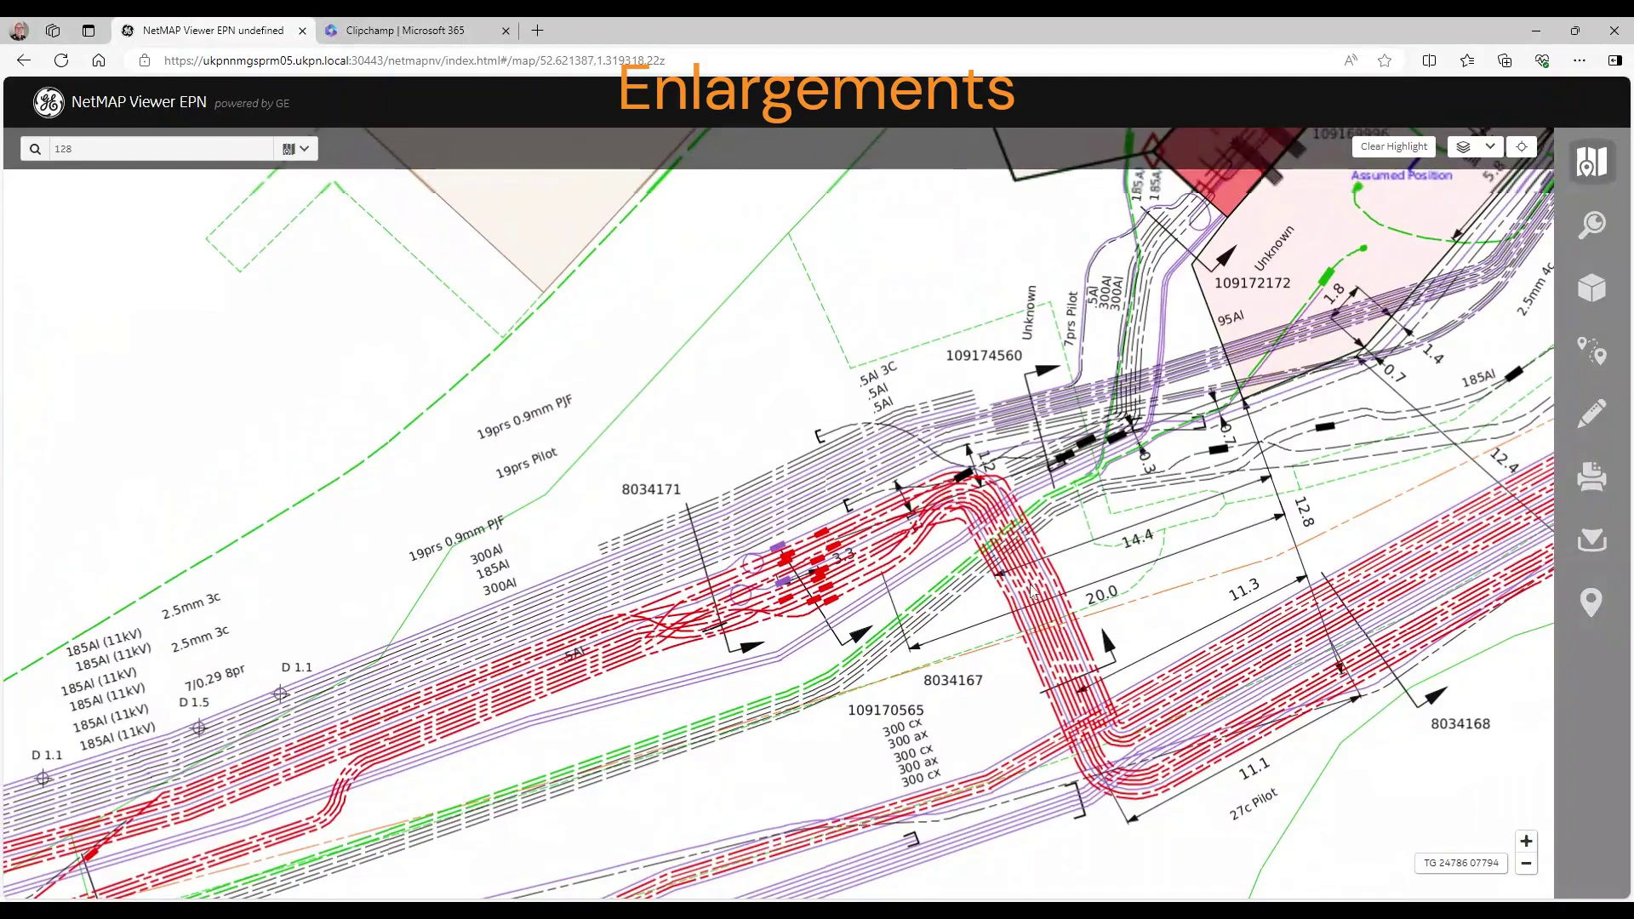
{"action": "left_click_drag", "start_coordinate": [1234, 502], "coordinate": [890, 538]}
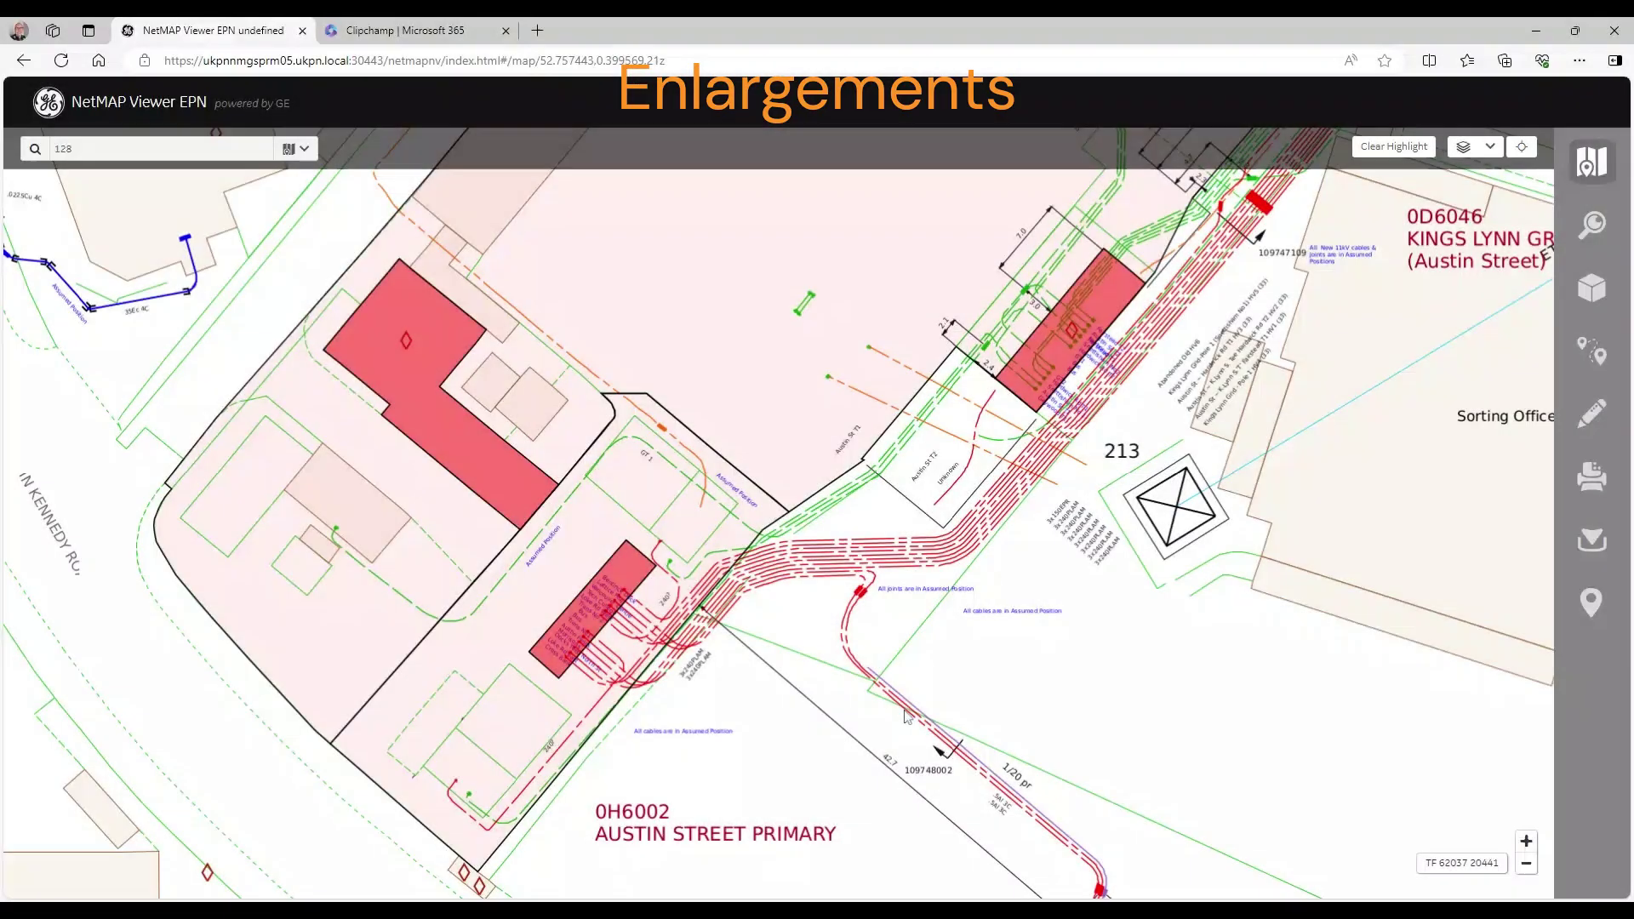
{"action": "left_click_drag", "start_coordinate": [1239, 339], "coordinate": [903, 672]}
{"action": "left_click_drag", "start_coordinate": [1239, 297], "coordinate": [938, 593]}
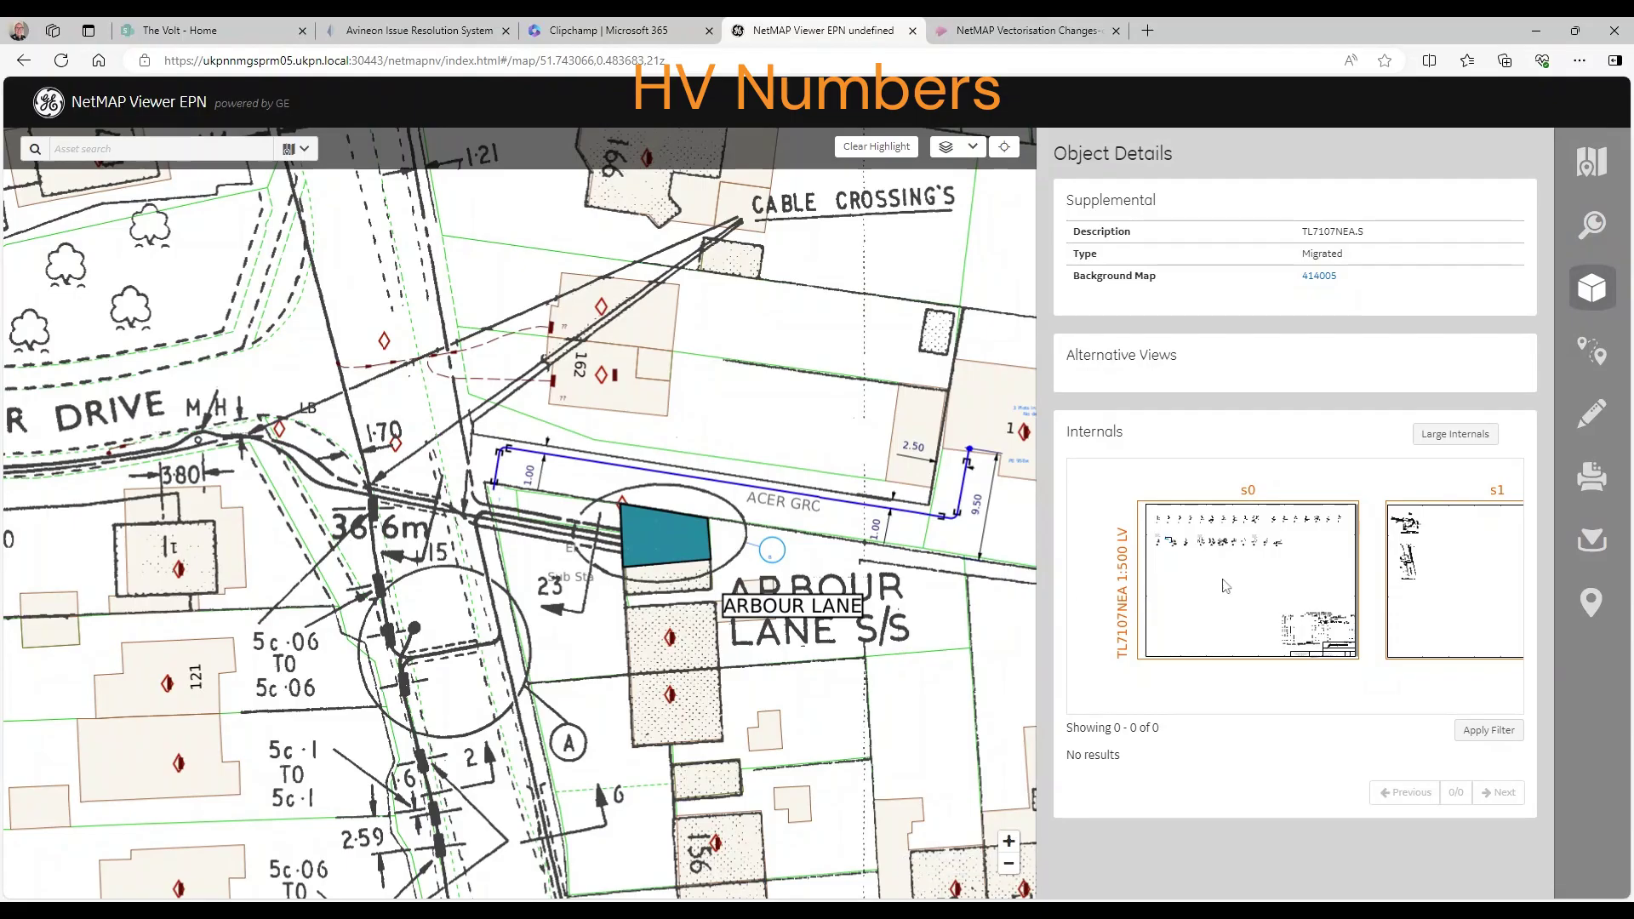
Examine cross section 23 and the pilot and high voltage cables table in the internals of supplemental sheet TL7107NEA.S.
{"action": "left_click", "coordinate": [1255, 551]}
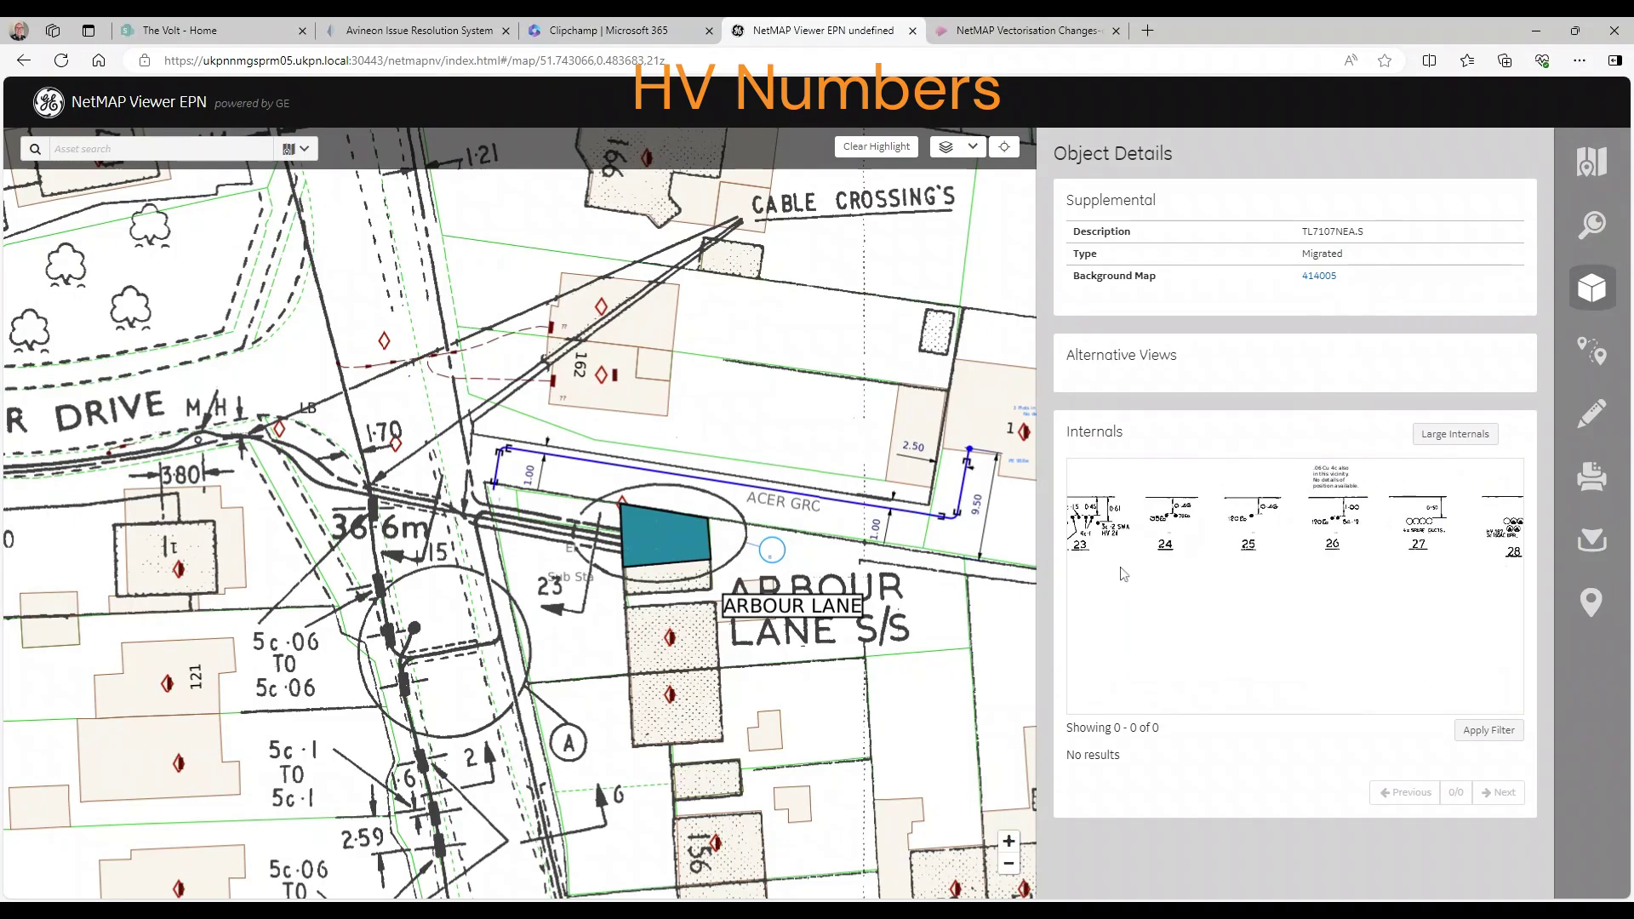
{"action": "scroll", "coordinate": [1221, 572], "scroll_direction": "up", "scroll_amount": 2}
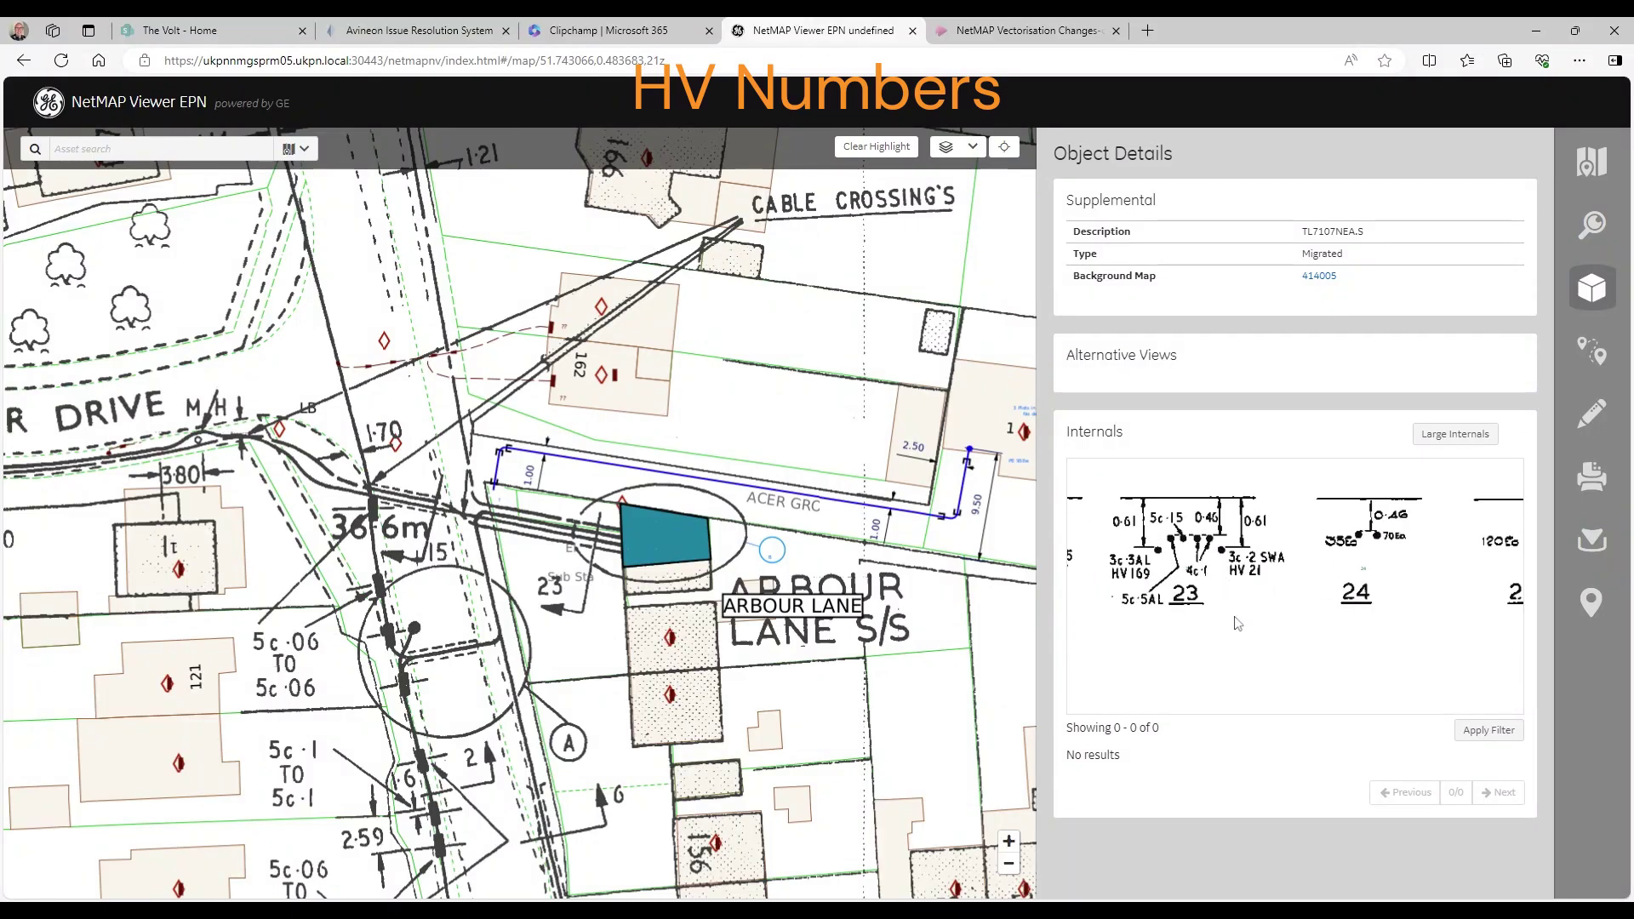
{"action": "left_click_drag", "start_coordinate": [1238, 623], "coordinate": [1361, 662]}
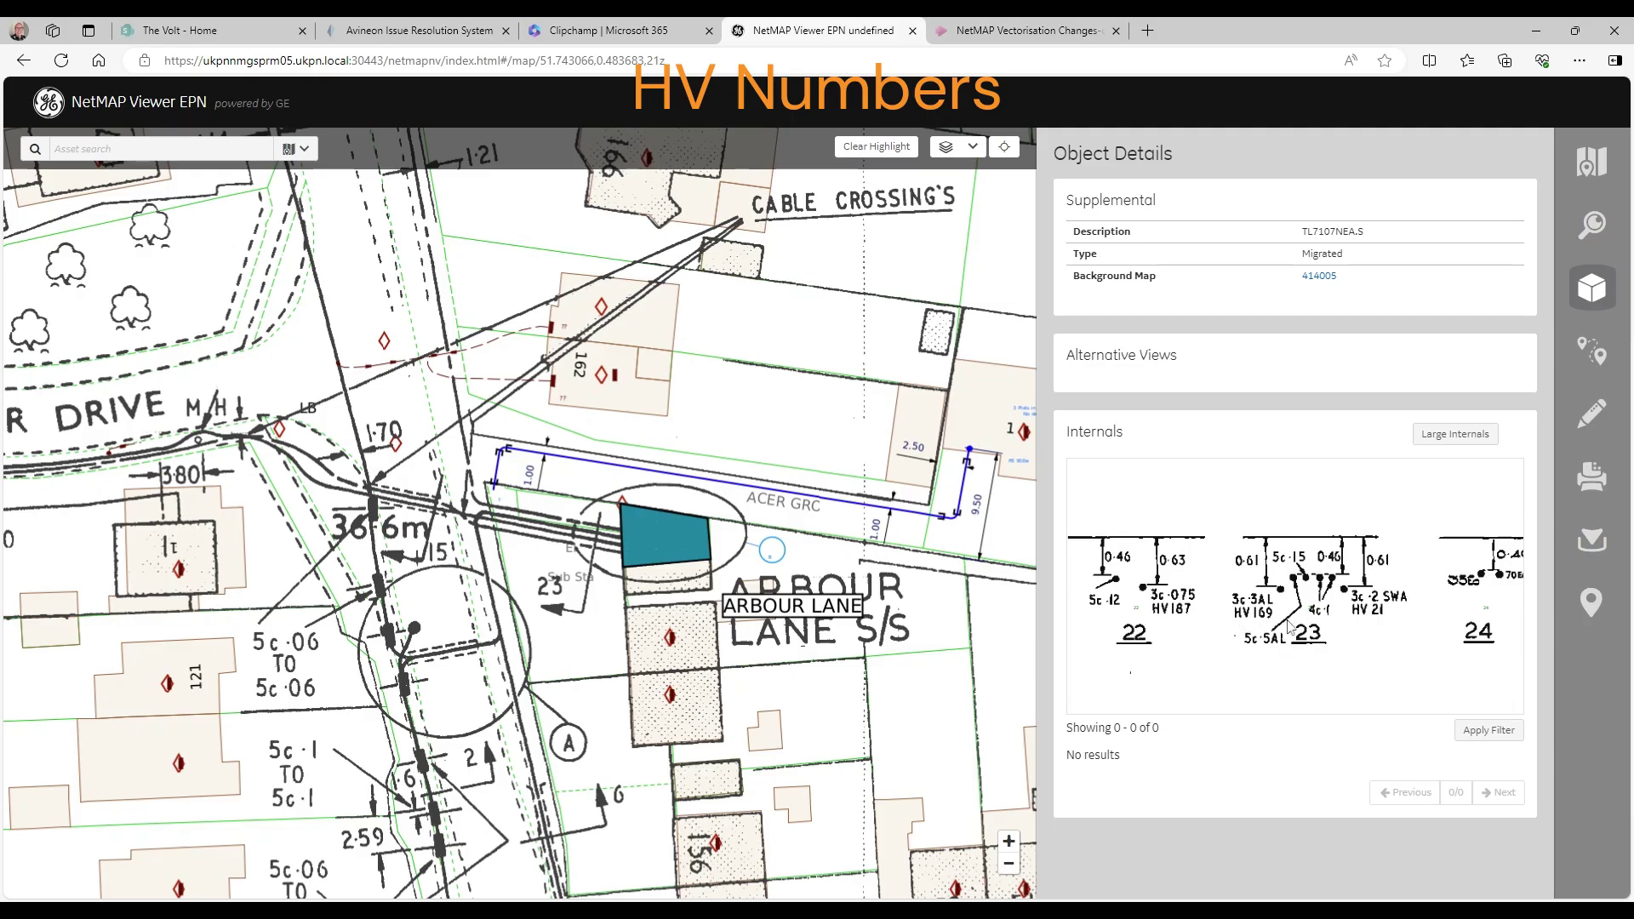
{"action": "scroll", "coordinate": [1354, 619], "scroll_direction": "down", "scroll_amount": 3}
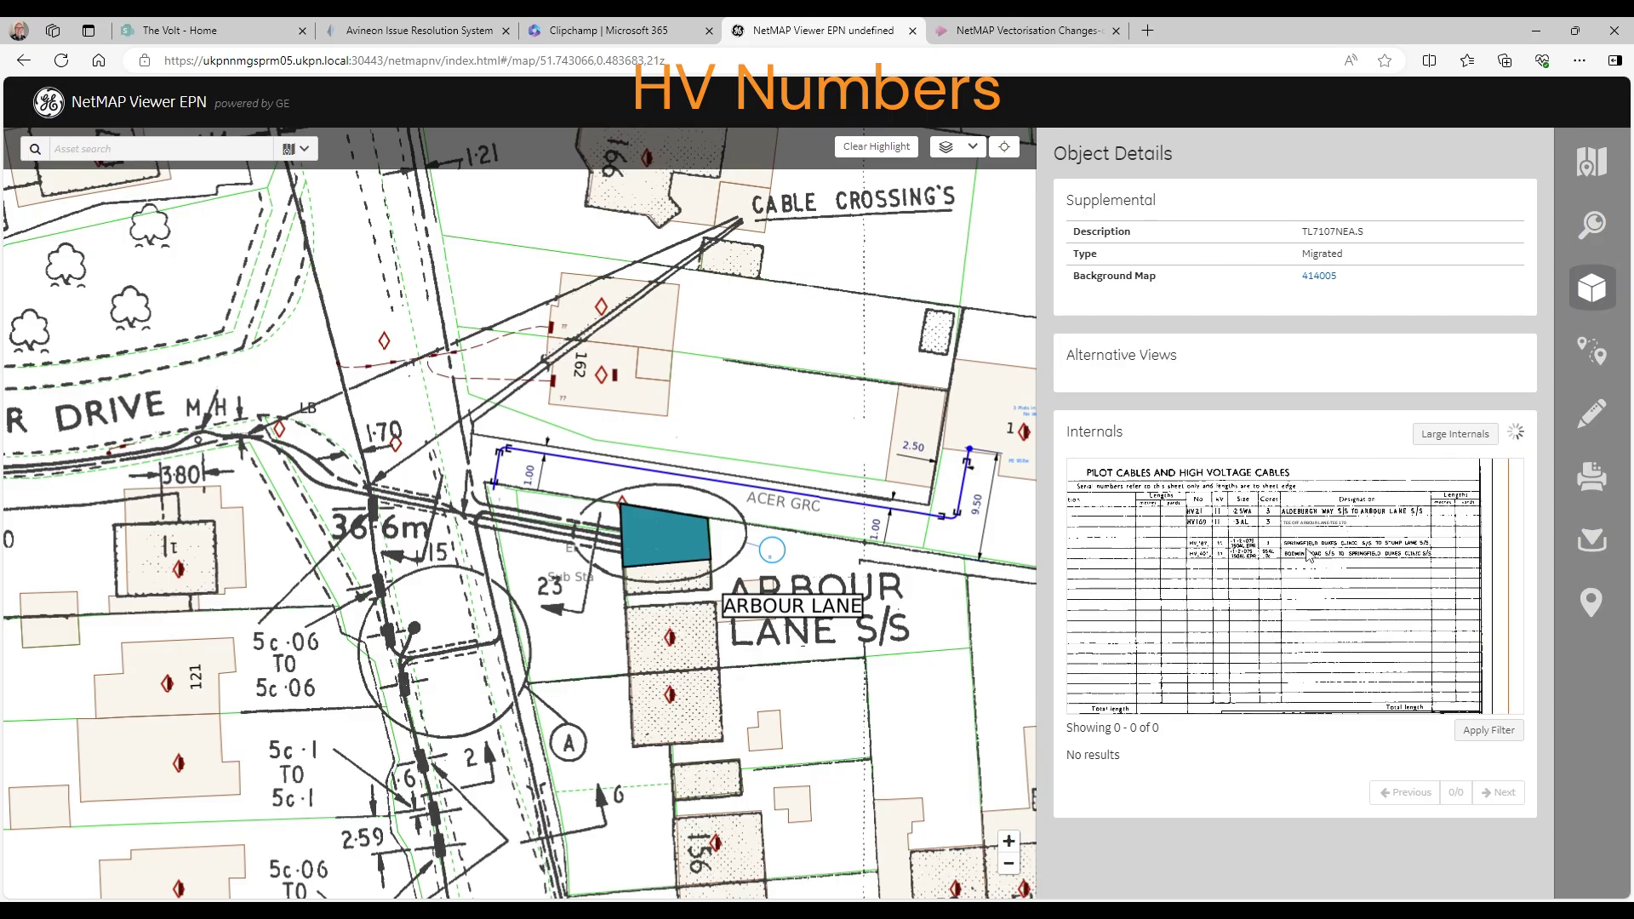
{"action": "scroll", "coordinate": [1326, 605], "scroll_direction": "up", "scroll_amount": 3}
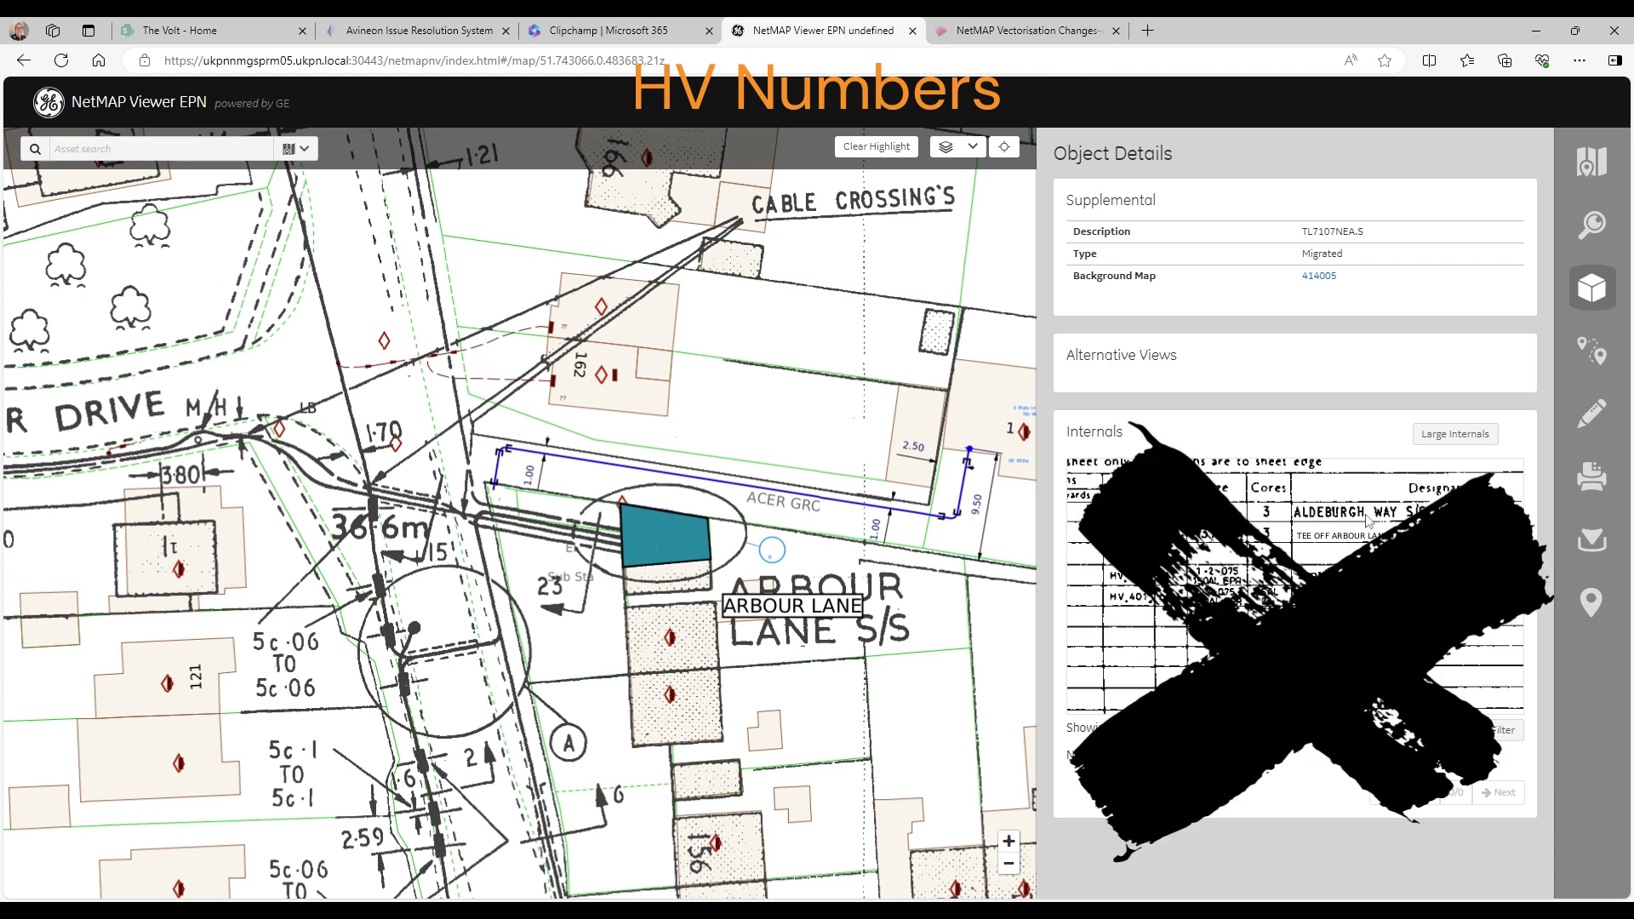
{"action": "left_click_drag", "start_coordinate": [1361, 606], "coordinate": [1322, 614]}
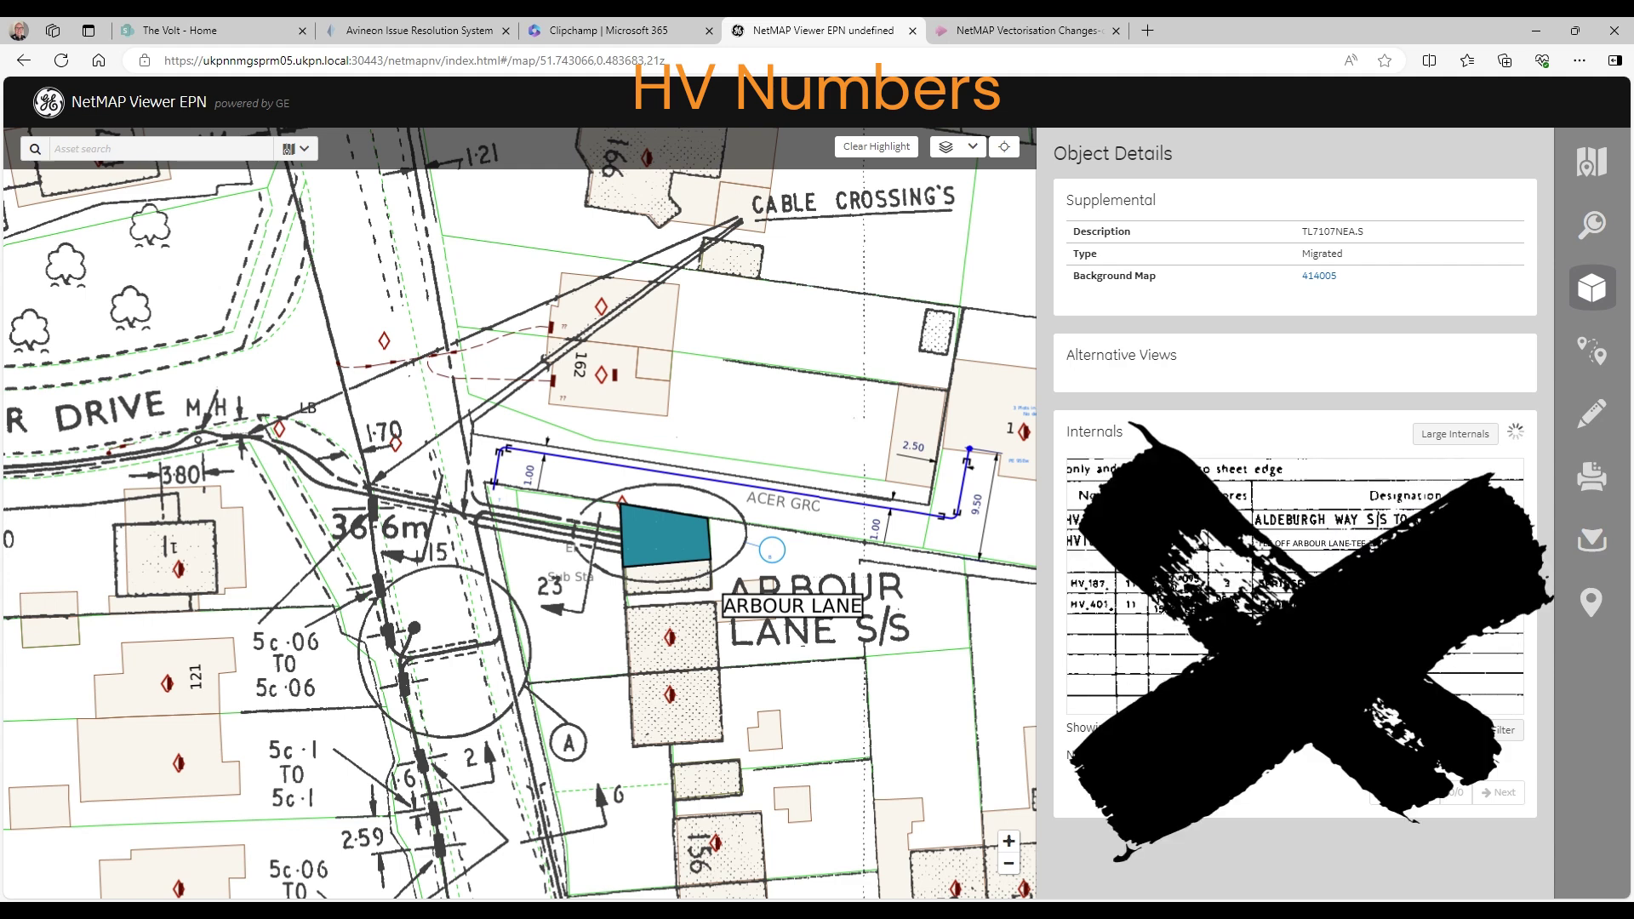
Follow the mapped cable route from Arbour Lane substation along Seven Ash Green and past Aylwards.
{"action": "left_click_drag", "start_coordinate": [445, 291], "coordinate": [525, 522]}
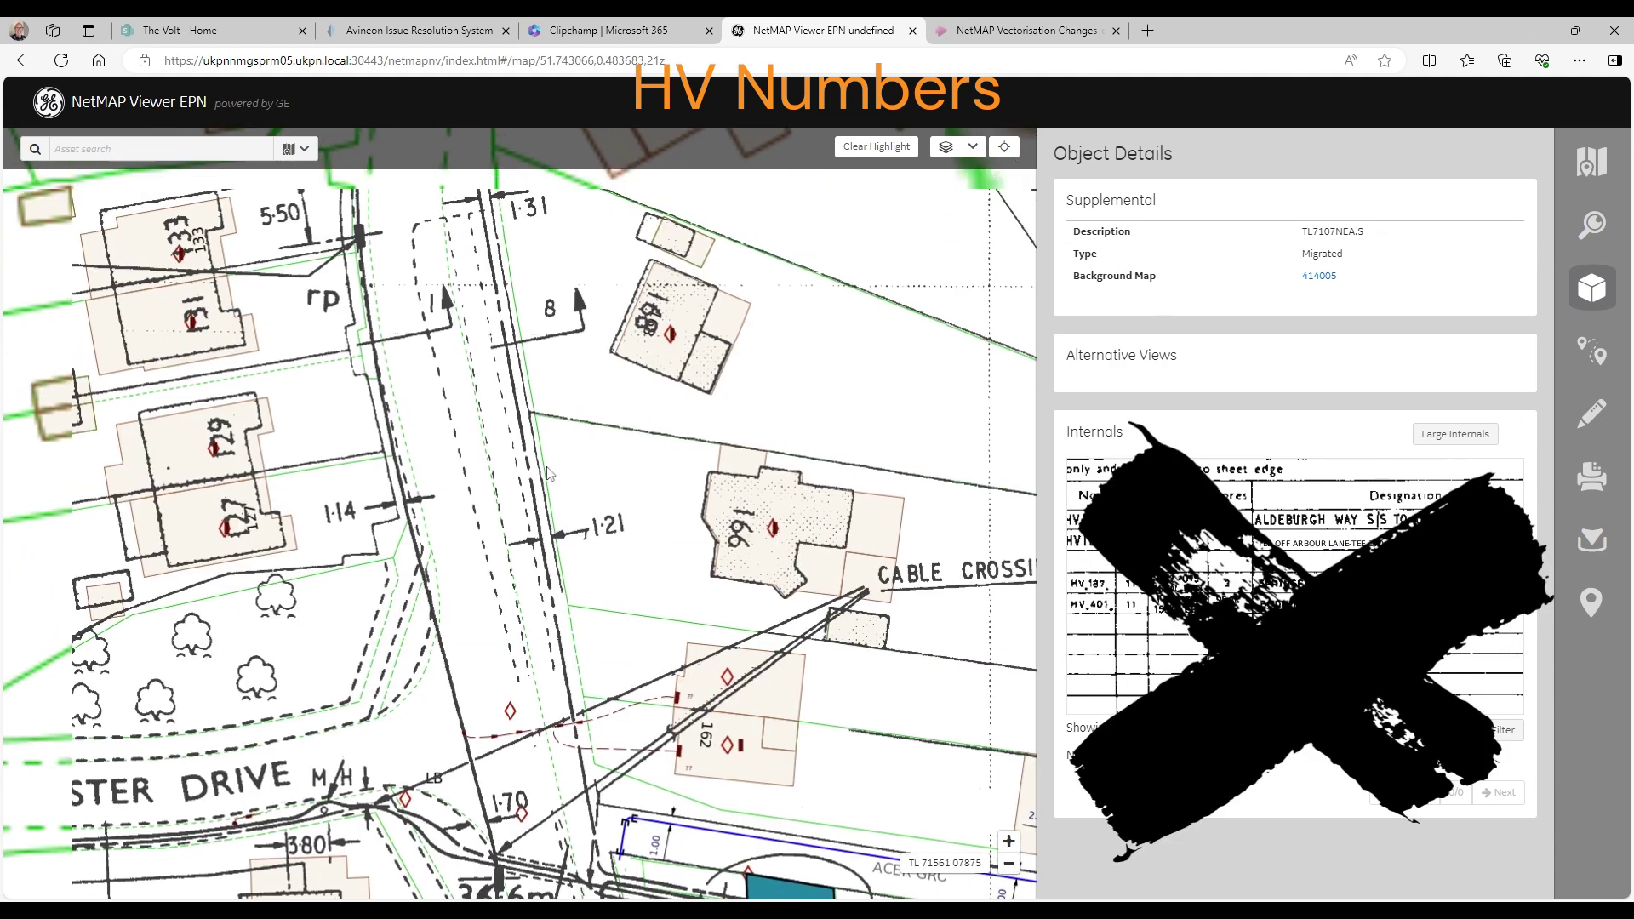
{"action": "left_click_drag", "start_coordinate": [534, 263], "coordinate": [603, 606]}
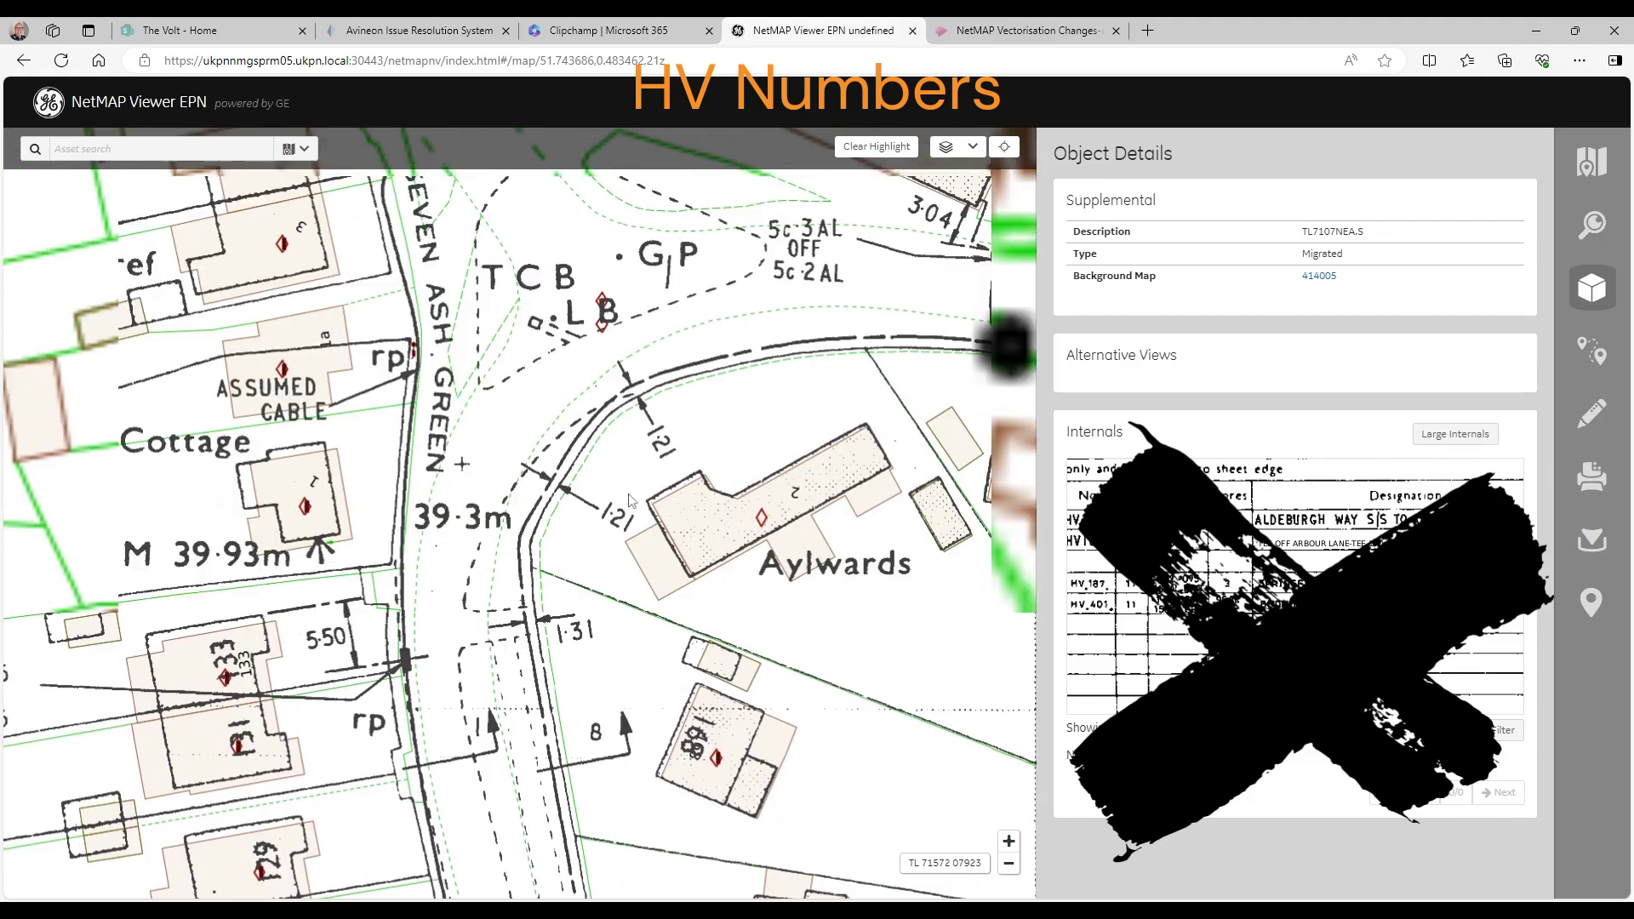
{"action": "left_click_drag", "start_coordinate": [632, 501], "coordinate": [450, 624]}
{"action": "left_click_drag", "start_coordinate": [824, 516], "coordinate": [449, 516]}
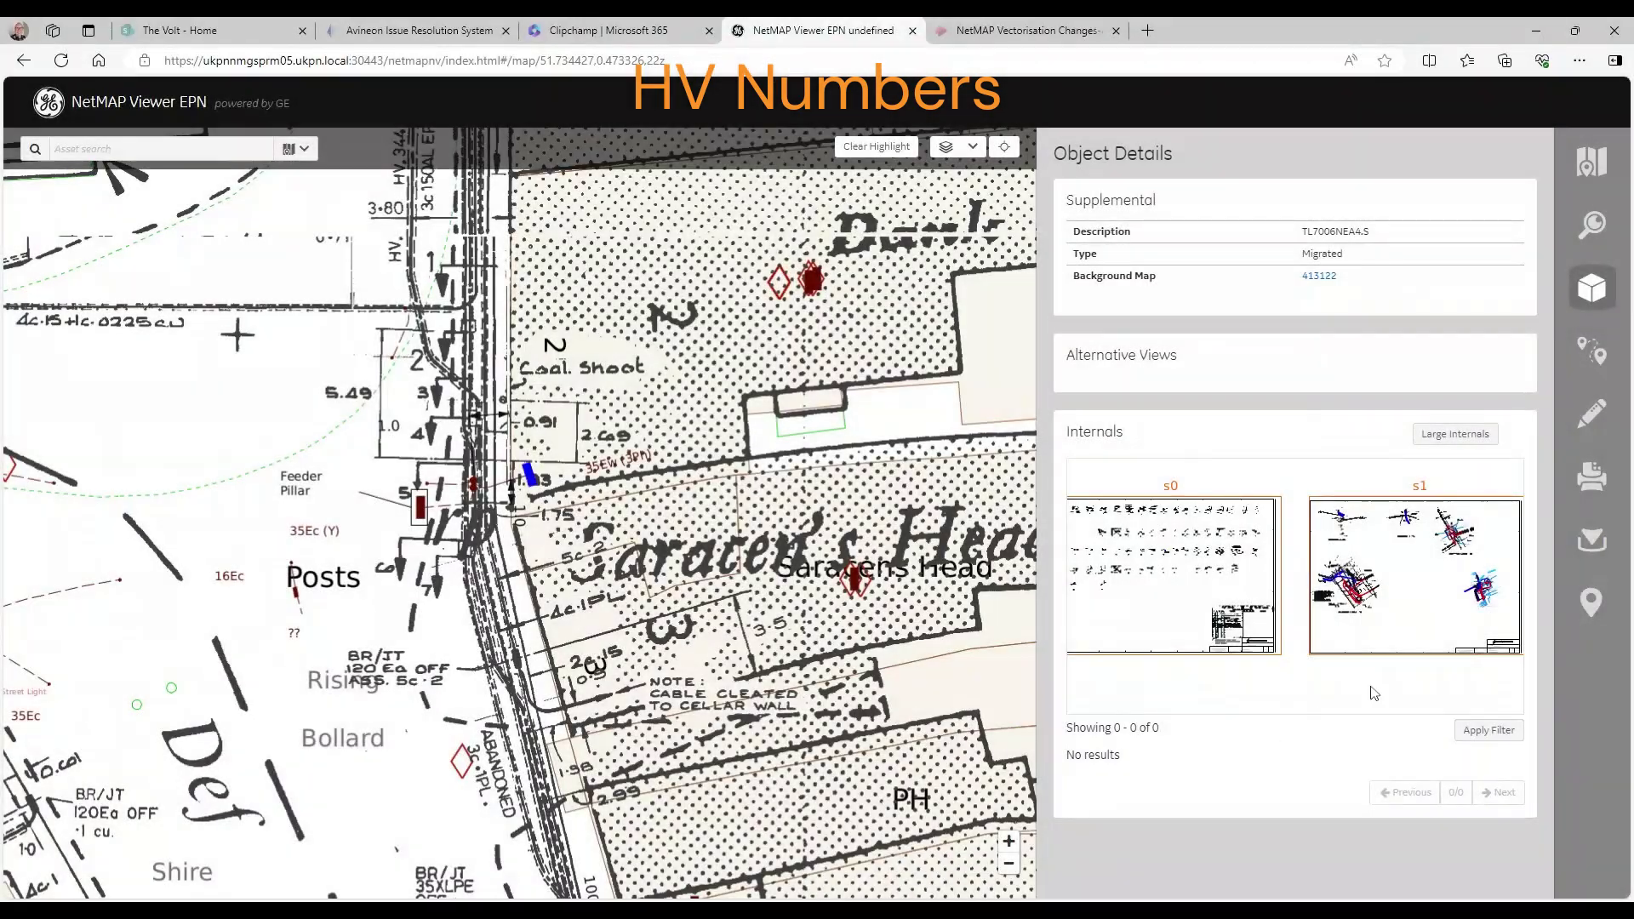
Bring up the enlarged internals of supplemental sheet TL7006NEA4.S and examine sheets s0 and s1.
{"action": "left_click", "coordinate": [1455, 436]}
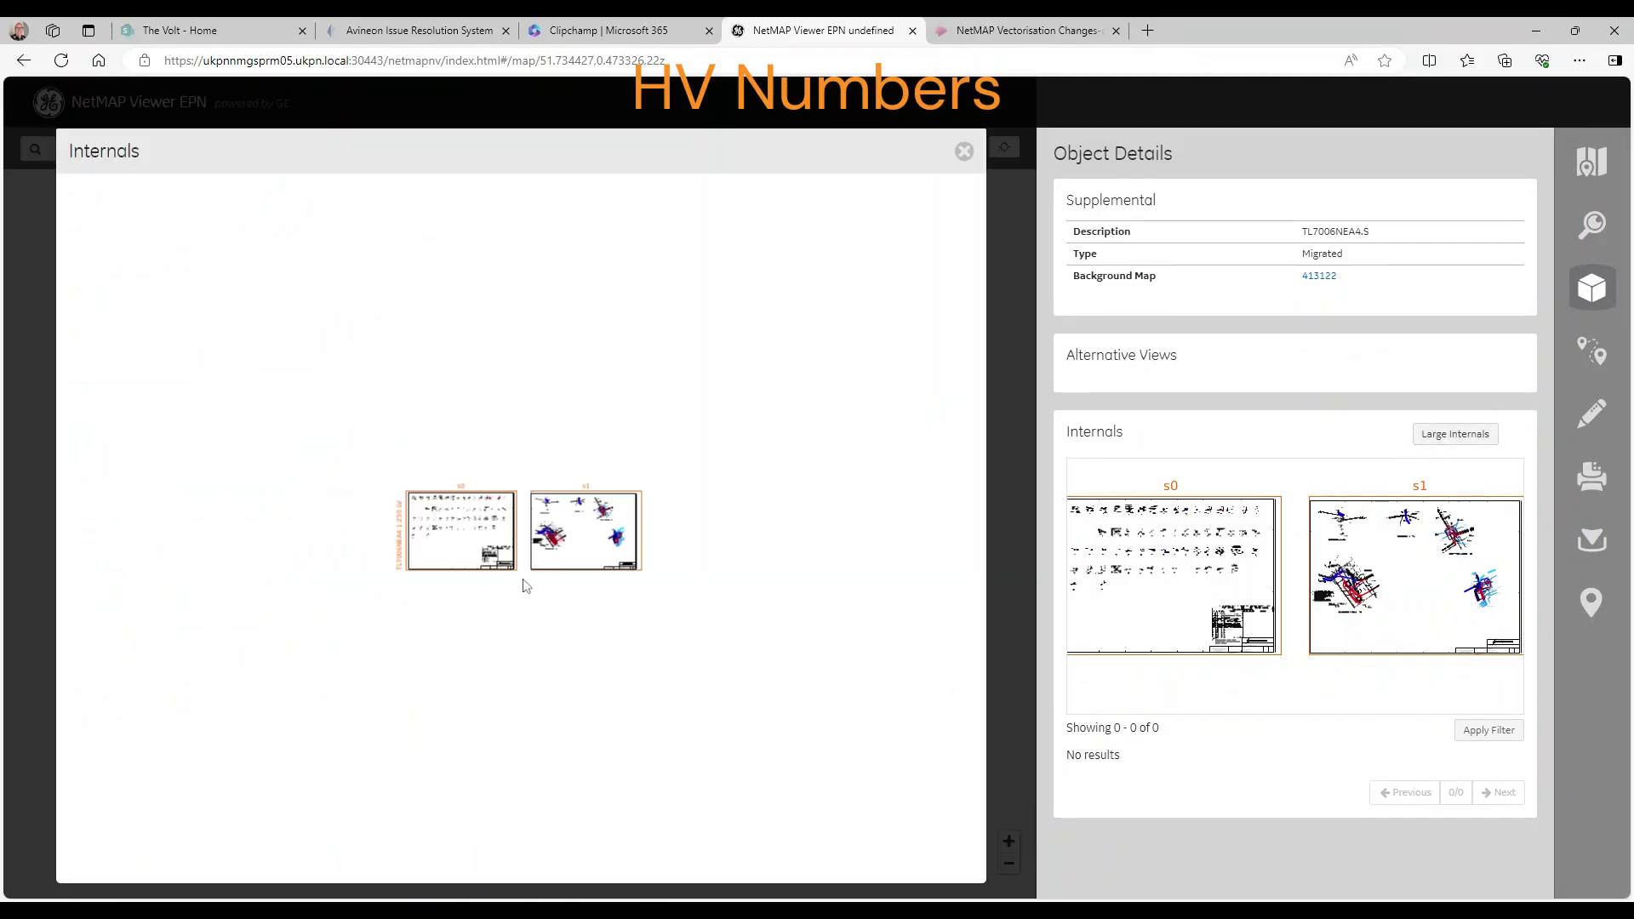
{"action": "scroll", "coordinate": [536, 559], "scroll_direction": "up", "scroll_amount": 5}
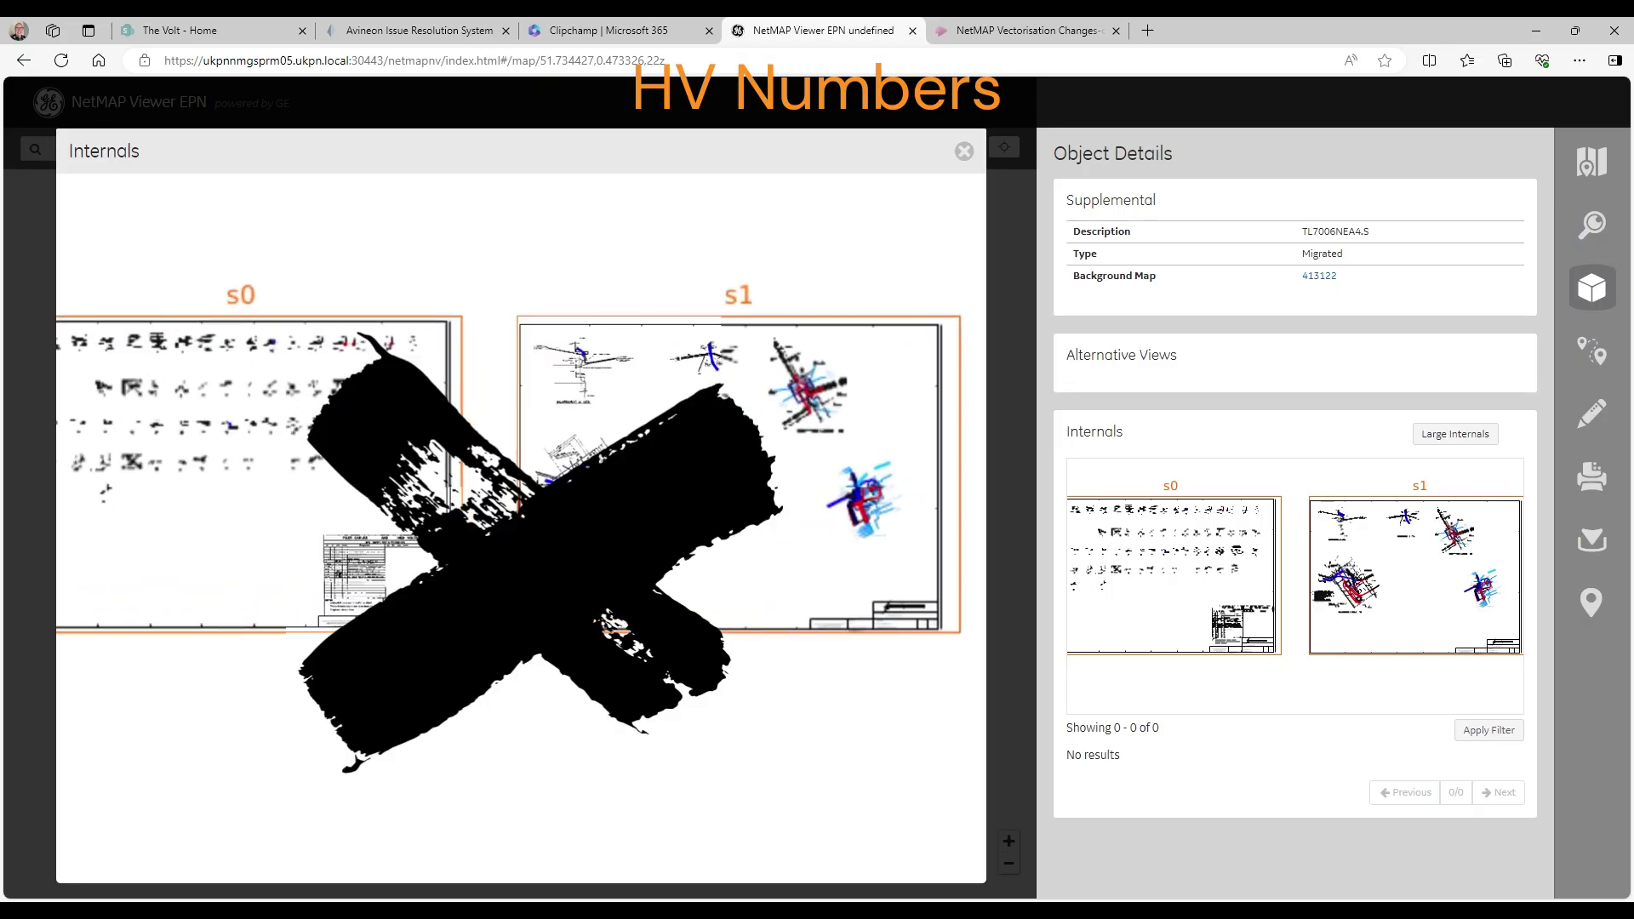
{"action": "scroll", "coordinate": [536, 553], "scroll_direction": "down", "scroll_amount": 3}
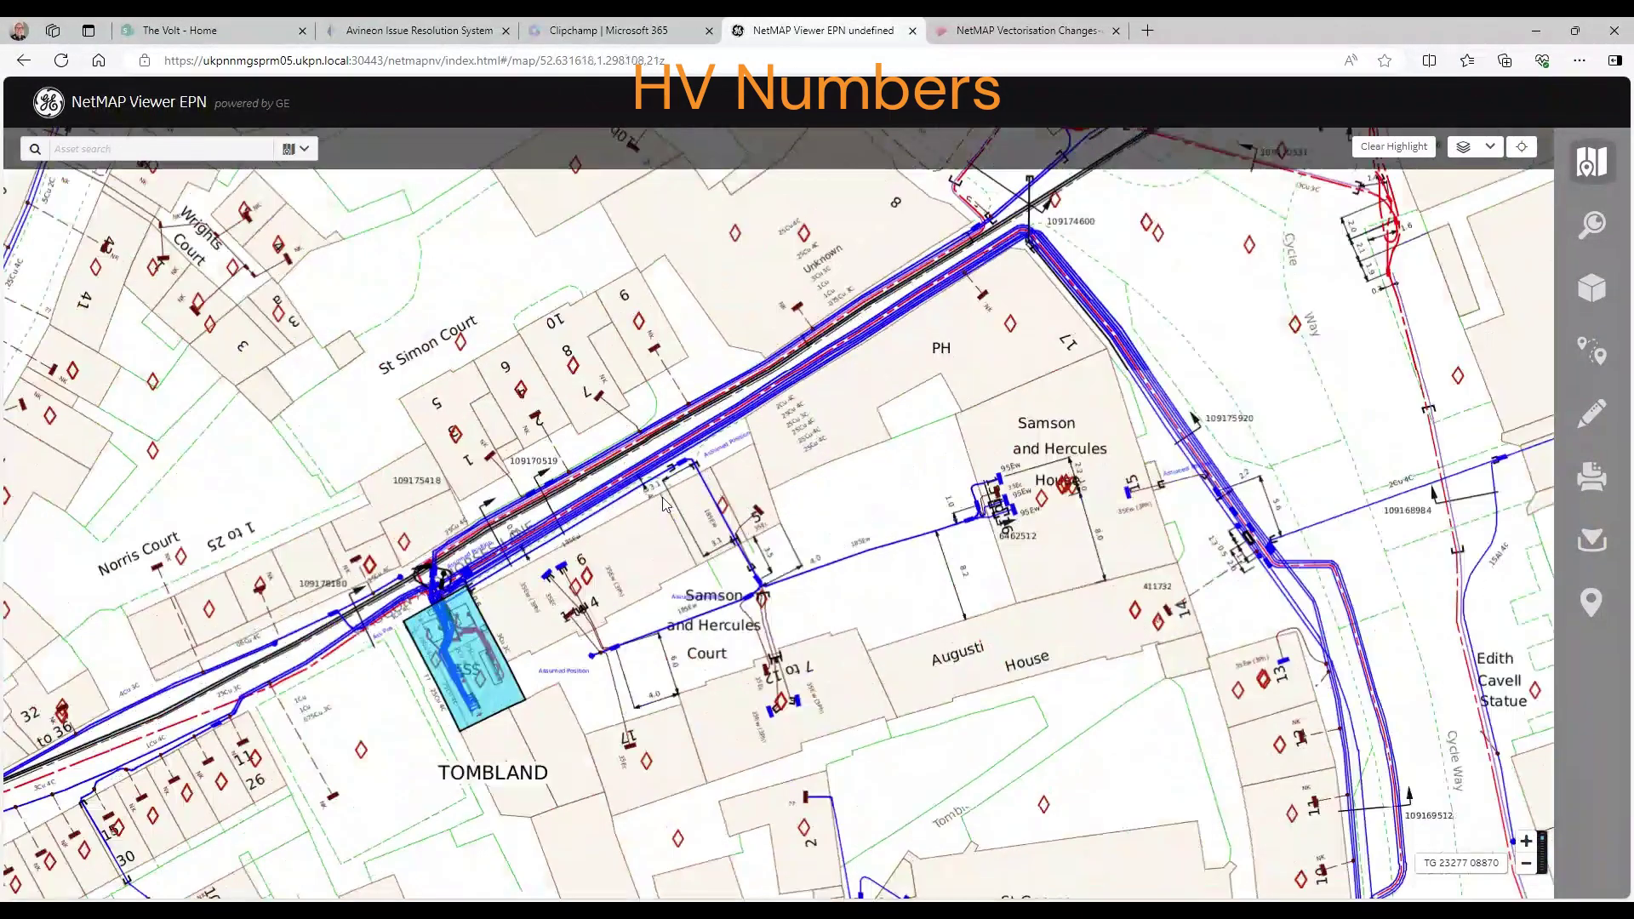
Select the HV cable leaving Tombland substation to bring up its information, and follow its highlighted route past St George Tombland Church.
{"action": "scroll", "coordinate": [665, 503], "scroll_direction": "up", "scroll_amount": 1}
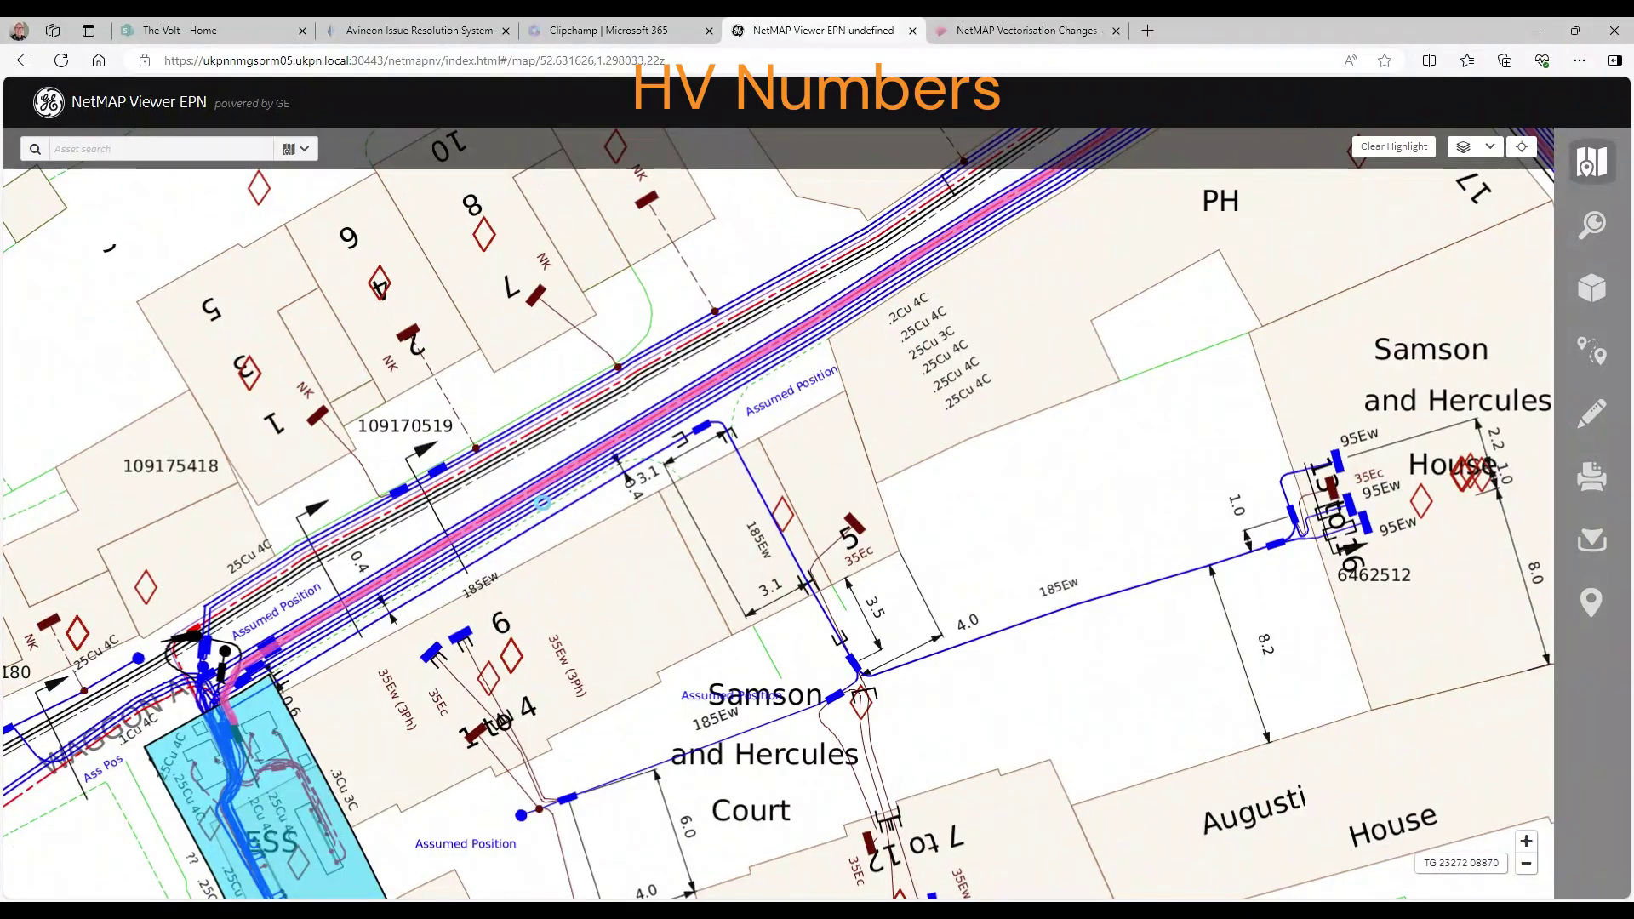
{"action": "left_click", "coordinate": [542, 503]}
{"action": "scroll", "coordinate": [838, 570], "scroll_direction": "down", "scroll_amount": 1}
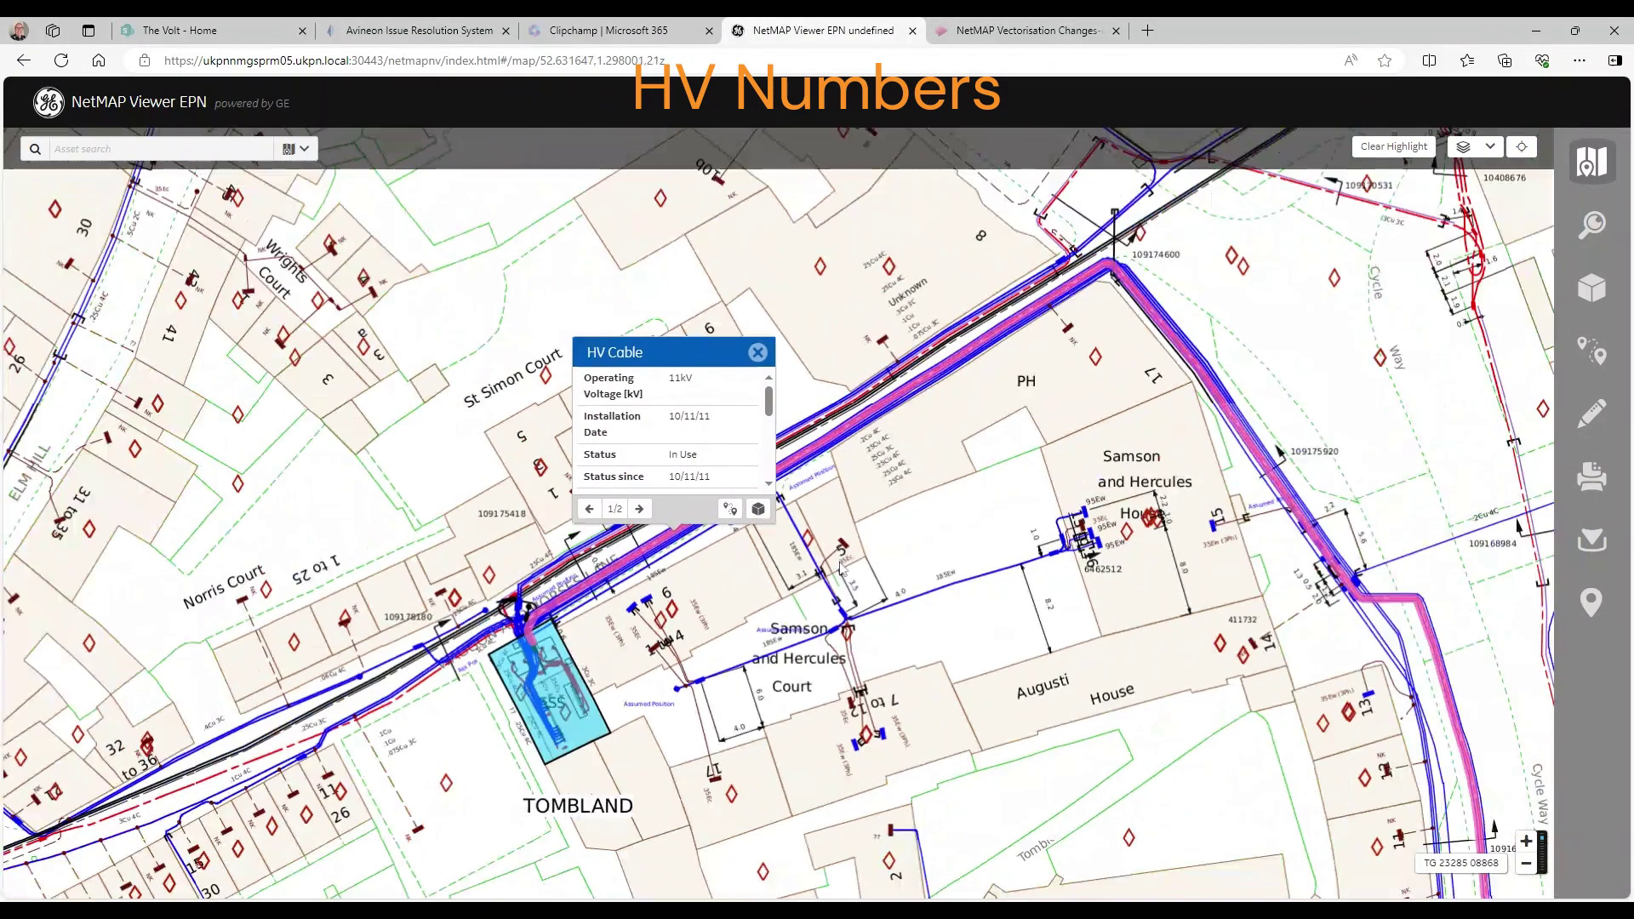
{"action": "left_click_drag", "start_coordinate": [1191, 702], "coordinate": [807, 466]}
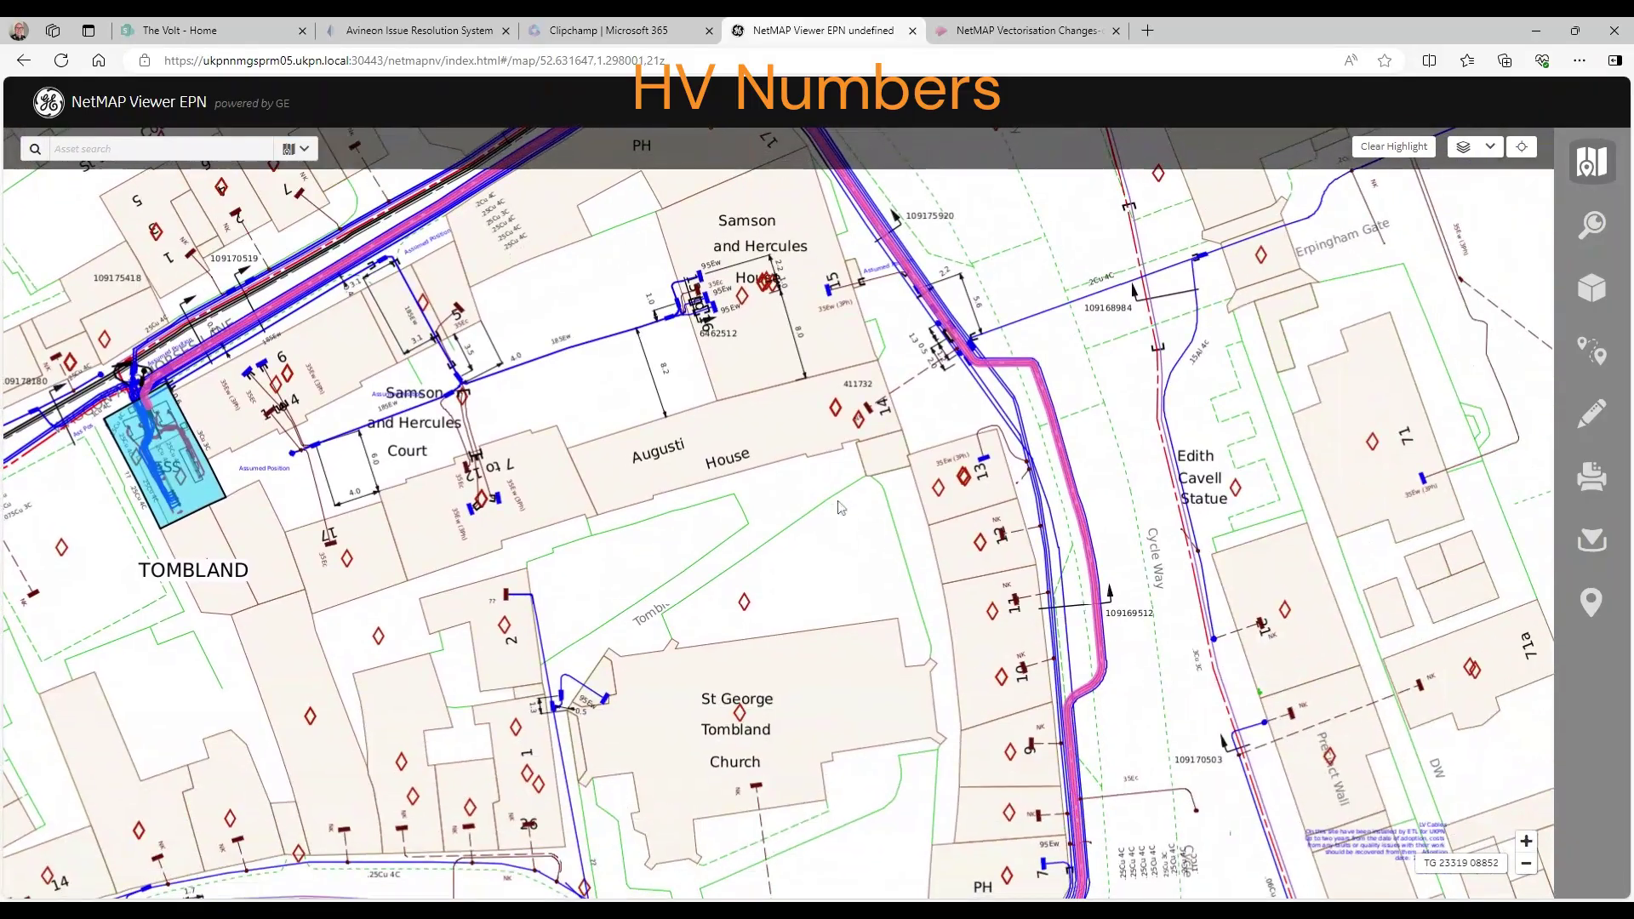
{"action": "left_click_drag", "start_coordinate": [972, 726], "coordinate": [986, 476]}
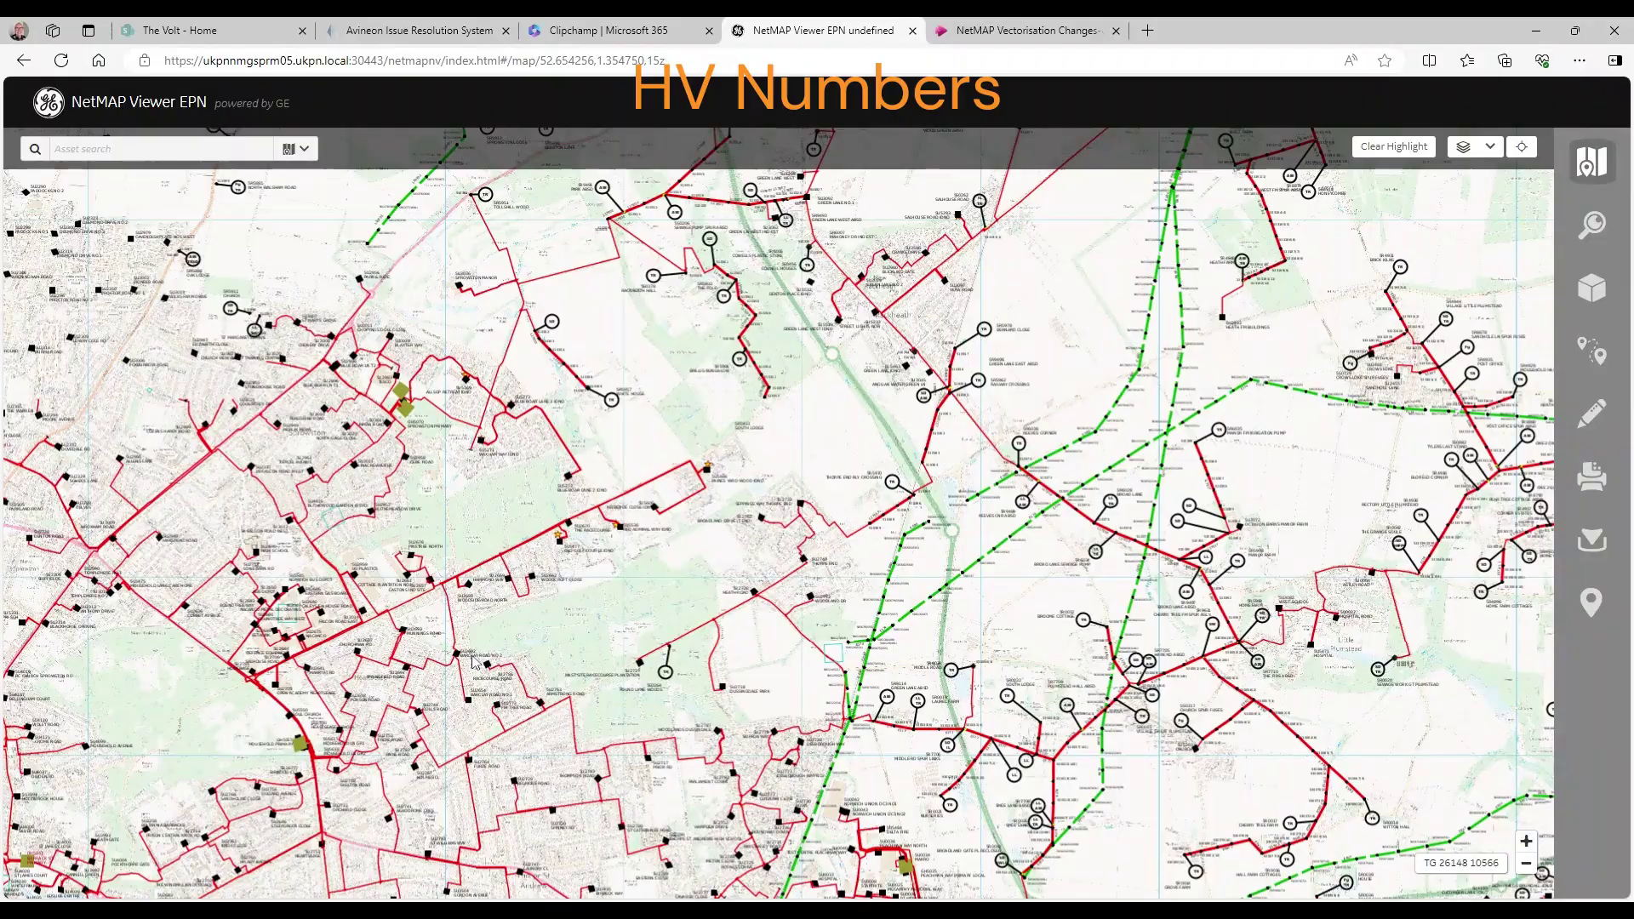
Examine the HV circuits and substation numbers around Barclay Road and Racecourse Road on the HV diagram.
{"action": "scroll", "coordinate": [495, 656], "scroll_direction": "up", "scroll_amount": 3}
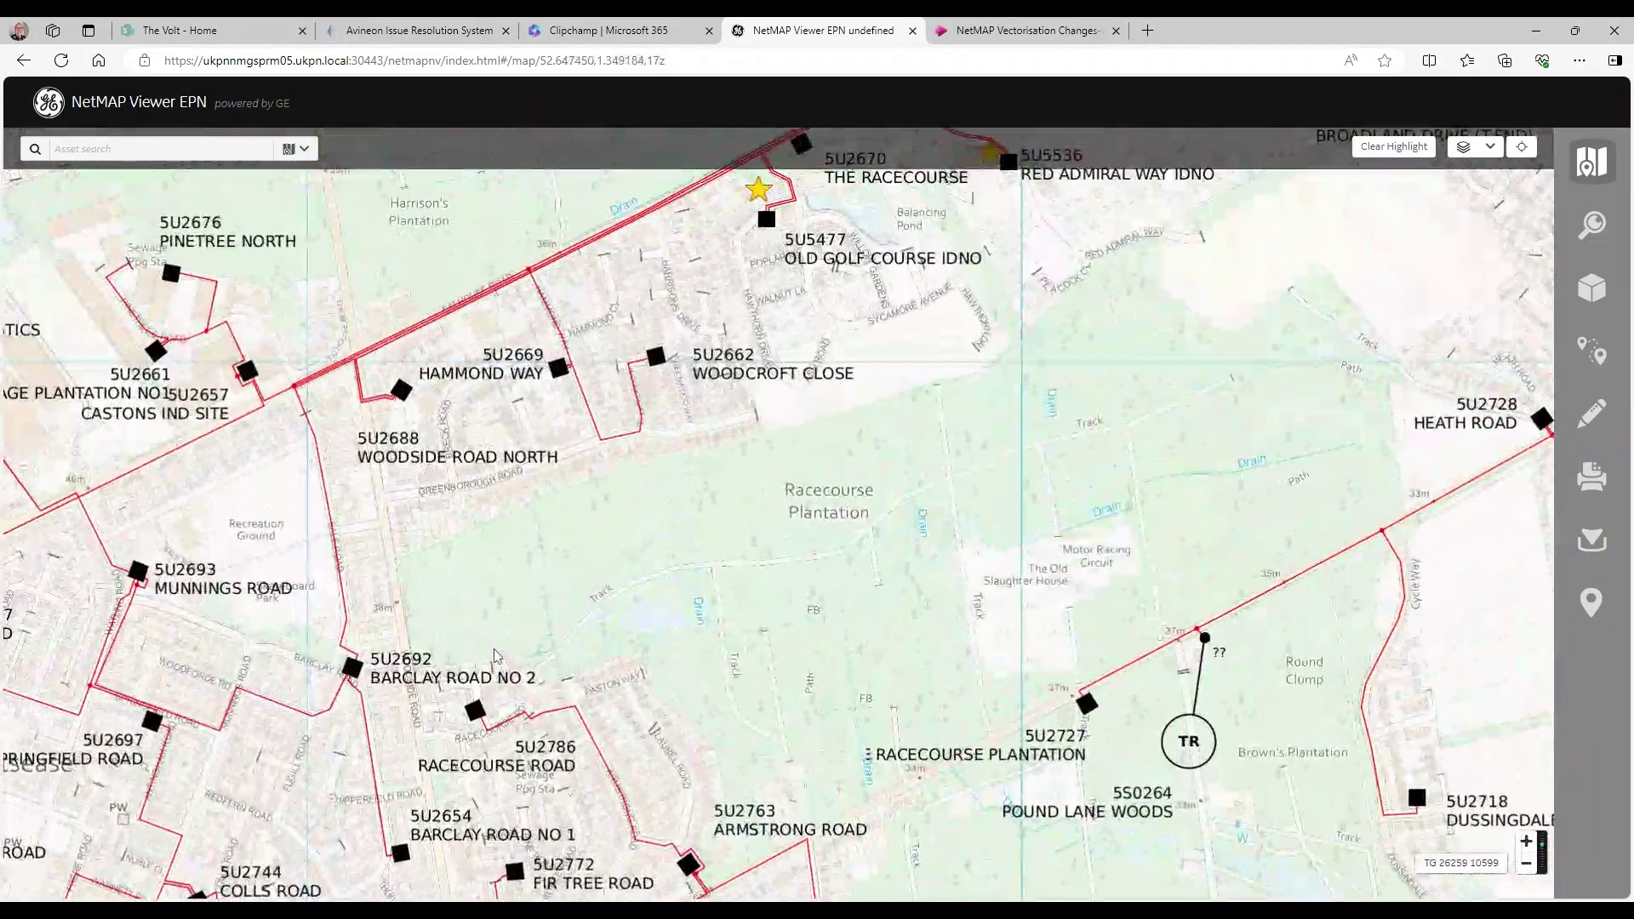
{"action": "scroll", "coordinate": [494, 655], "scroll_direction": "up", "scroll_amount": 1}
{"action": "left_click_drag", "start_coordinate": [494, 655], "coordinate": [1121, 510]}
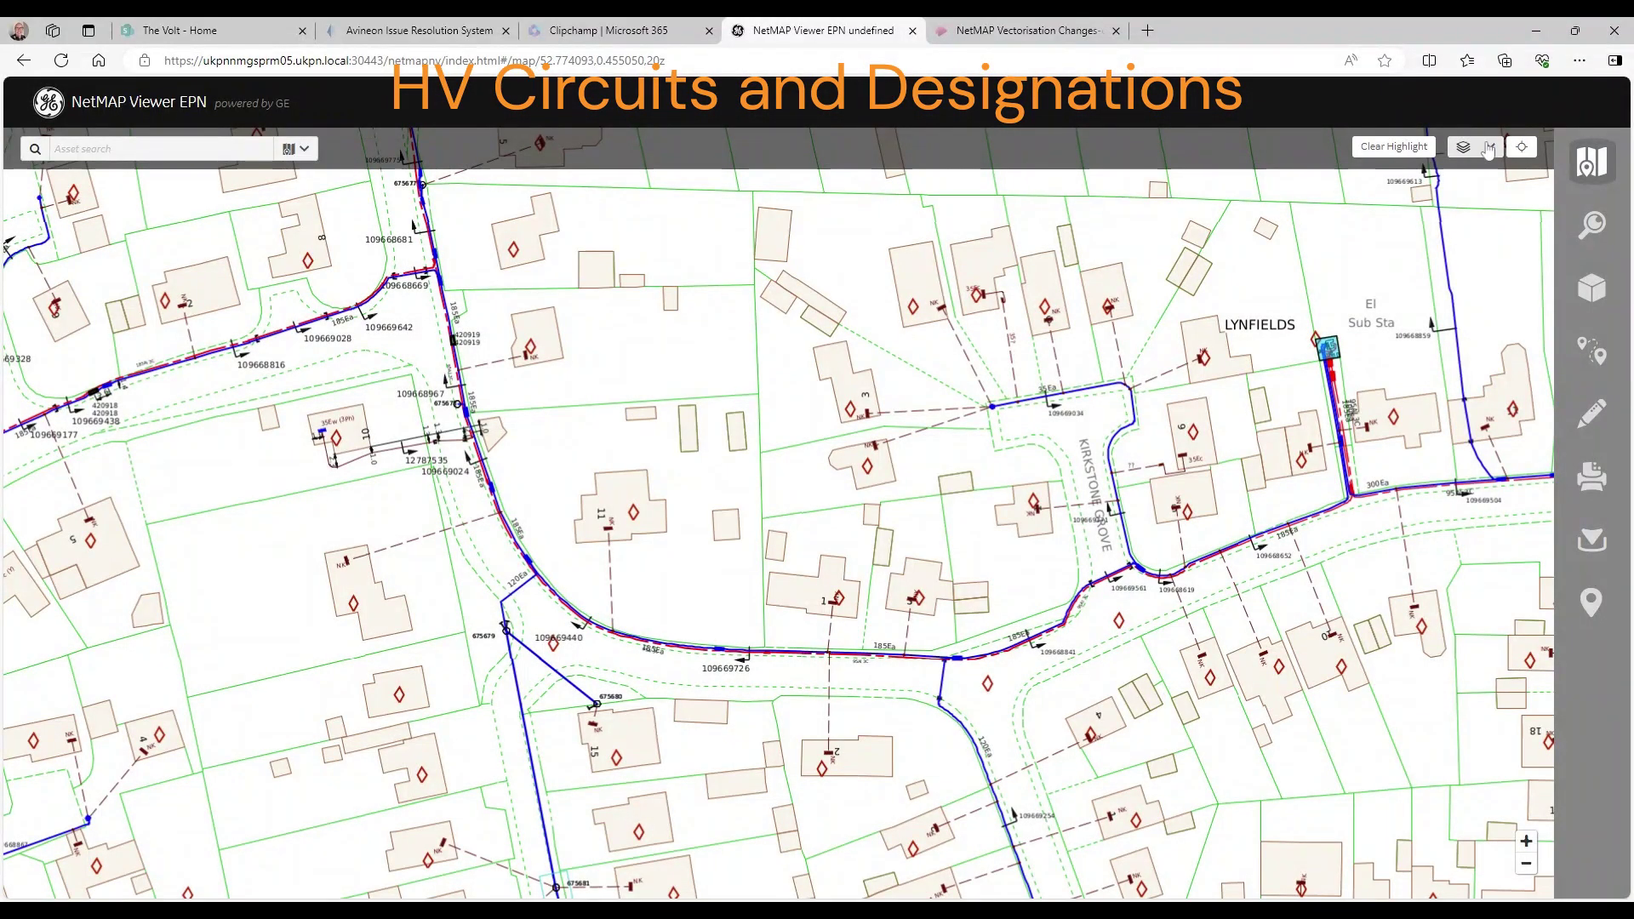
Hide the Default Map and OS Mapping layers and show the HV Diagram layer around Lynfields substation.
{"action": "left_click", "coordinate": [1488, 148]}
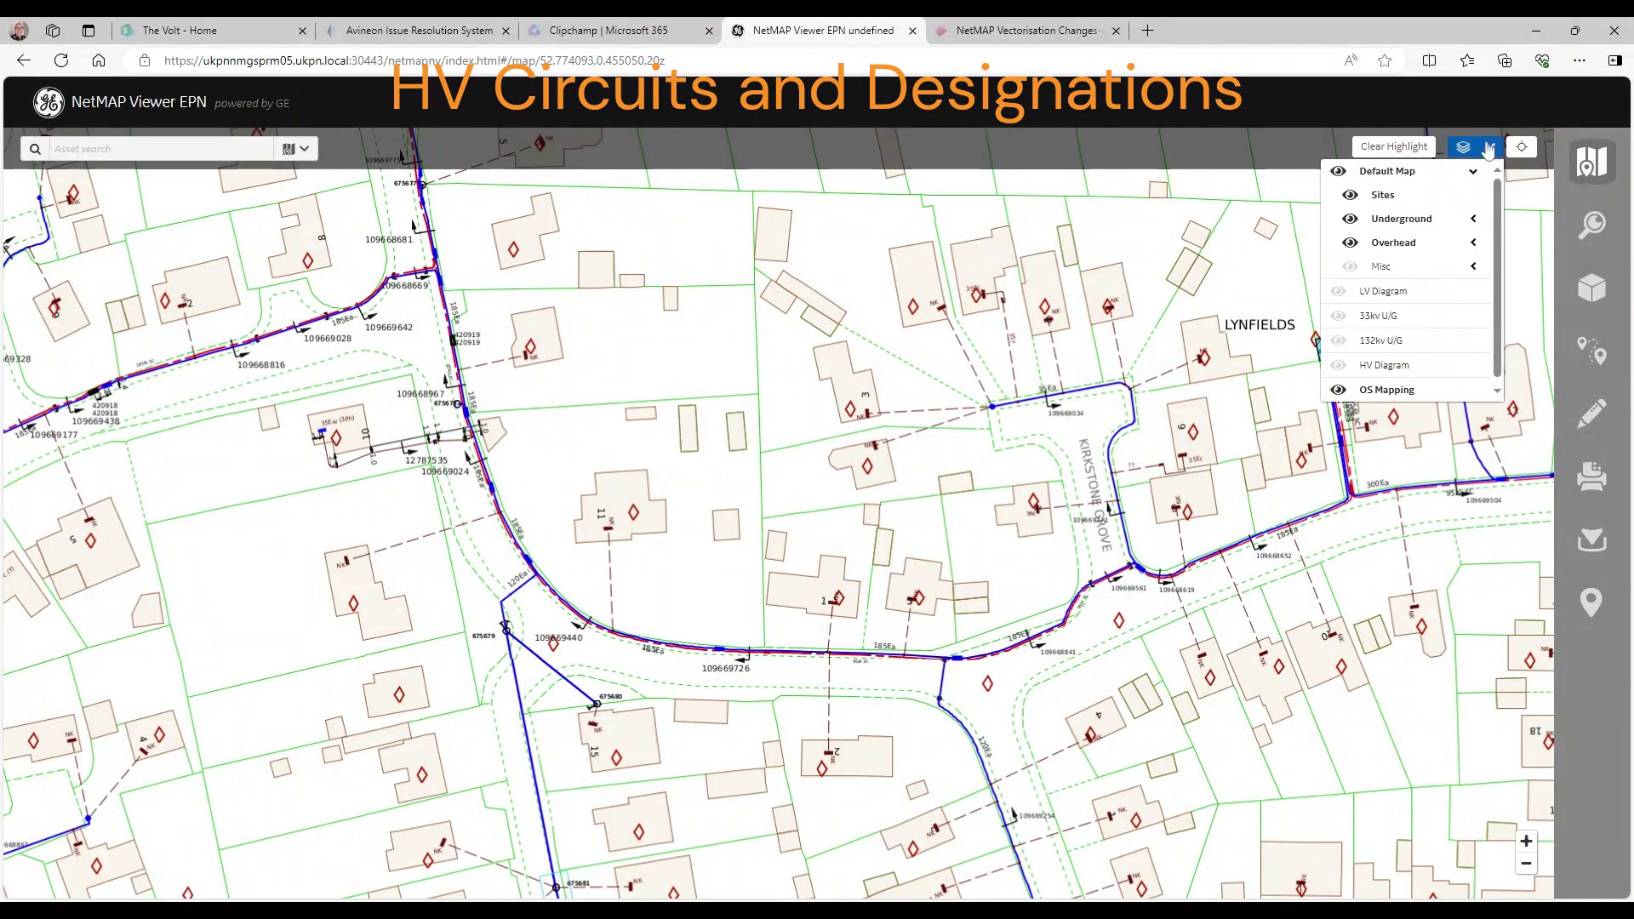
{"action": "left_click", "coordinate": [1368, 176]}
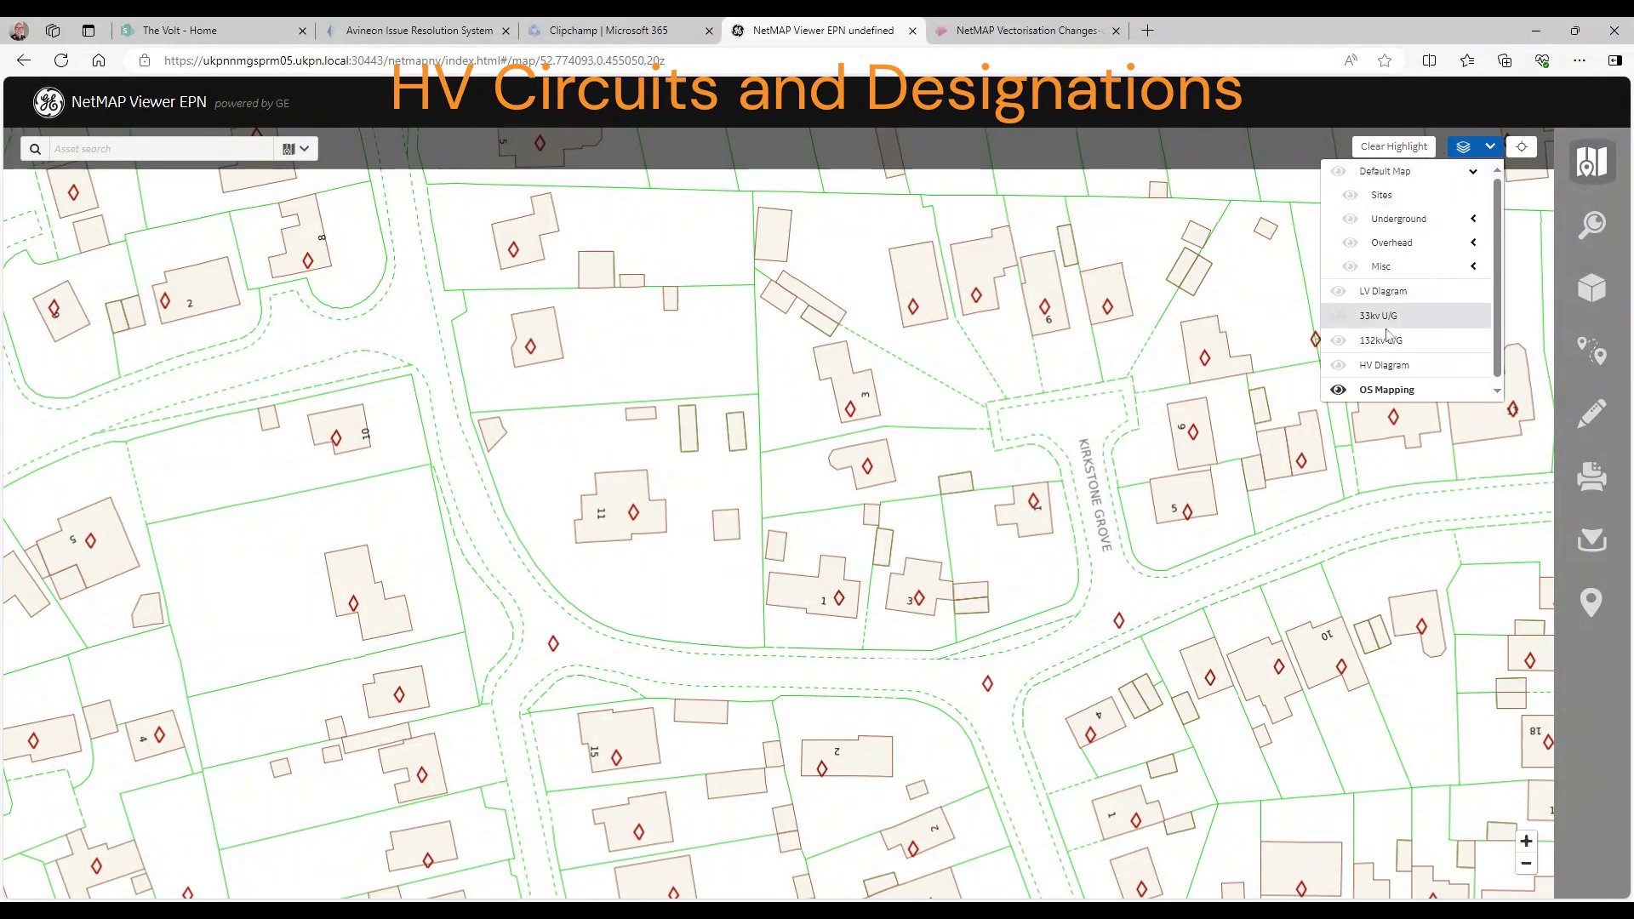
{"action": "left_click", "coordinate": [1378, 391]}
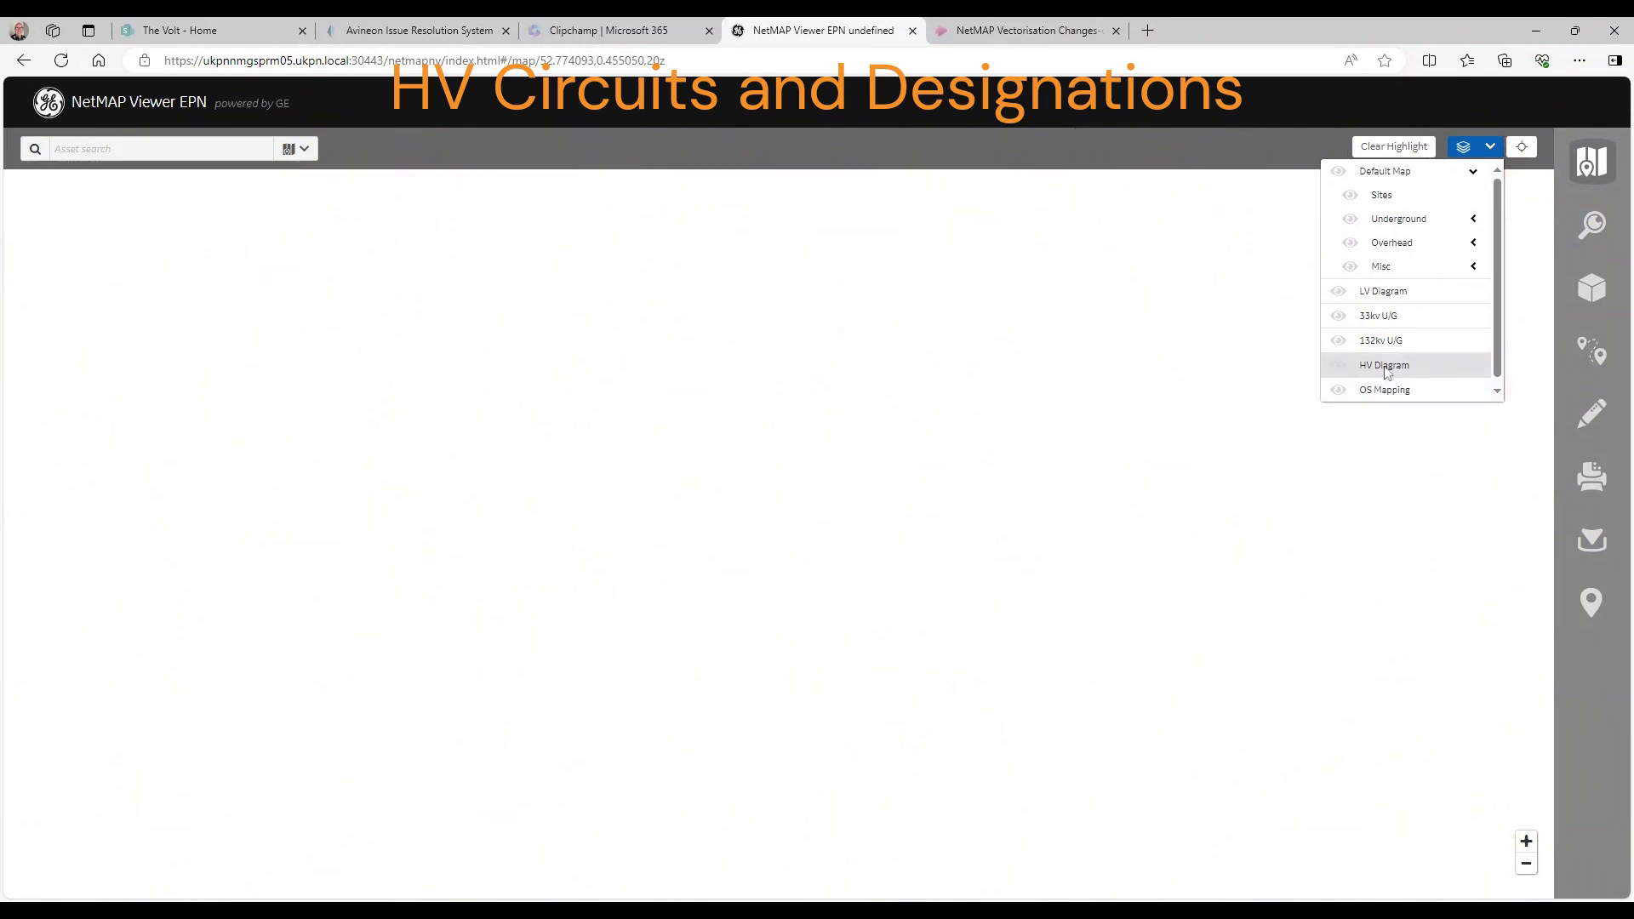
{"action": "left_click", "coordinate": [1385, 366]}
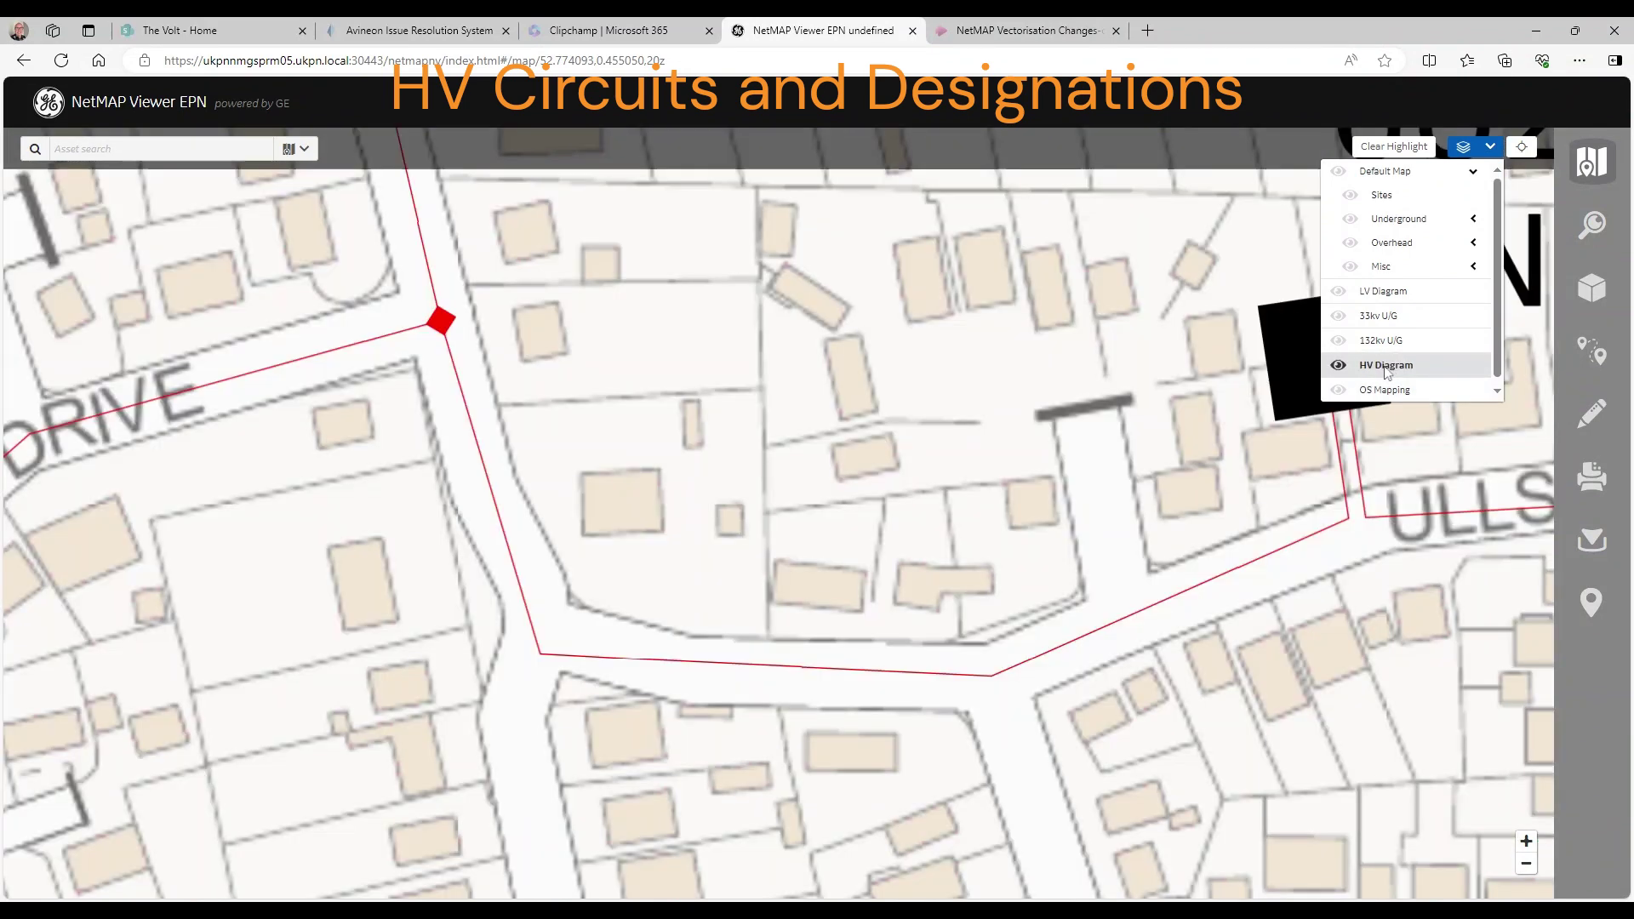
{"action": "left_click", "coordinate": [1013, 538]}
{"action": "scroll", "coordinate": [1013, 539], "scroll_direction": "down", "scroll_amount": 2}
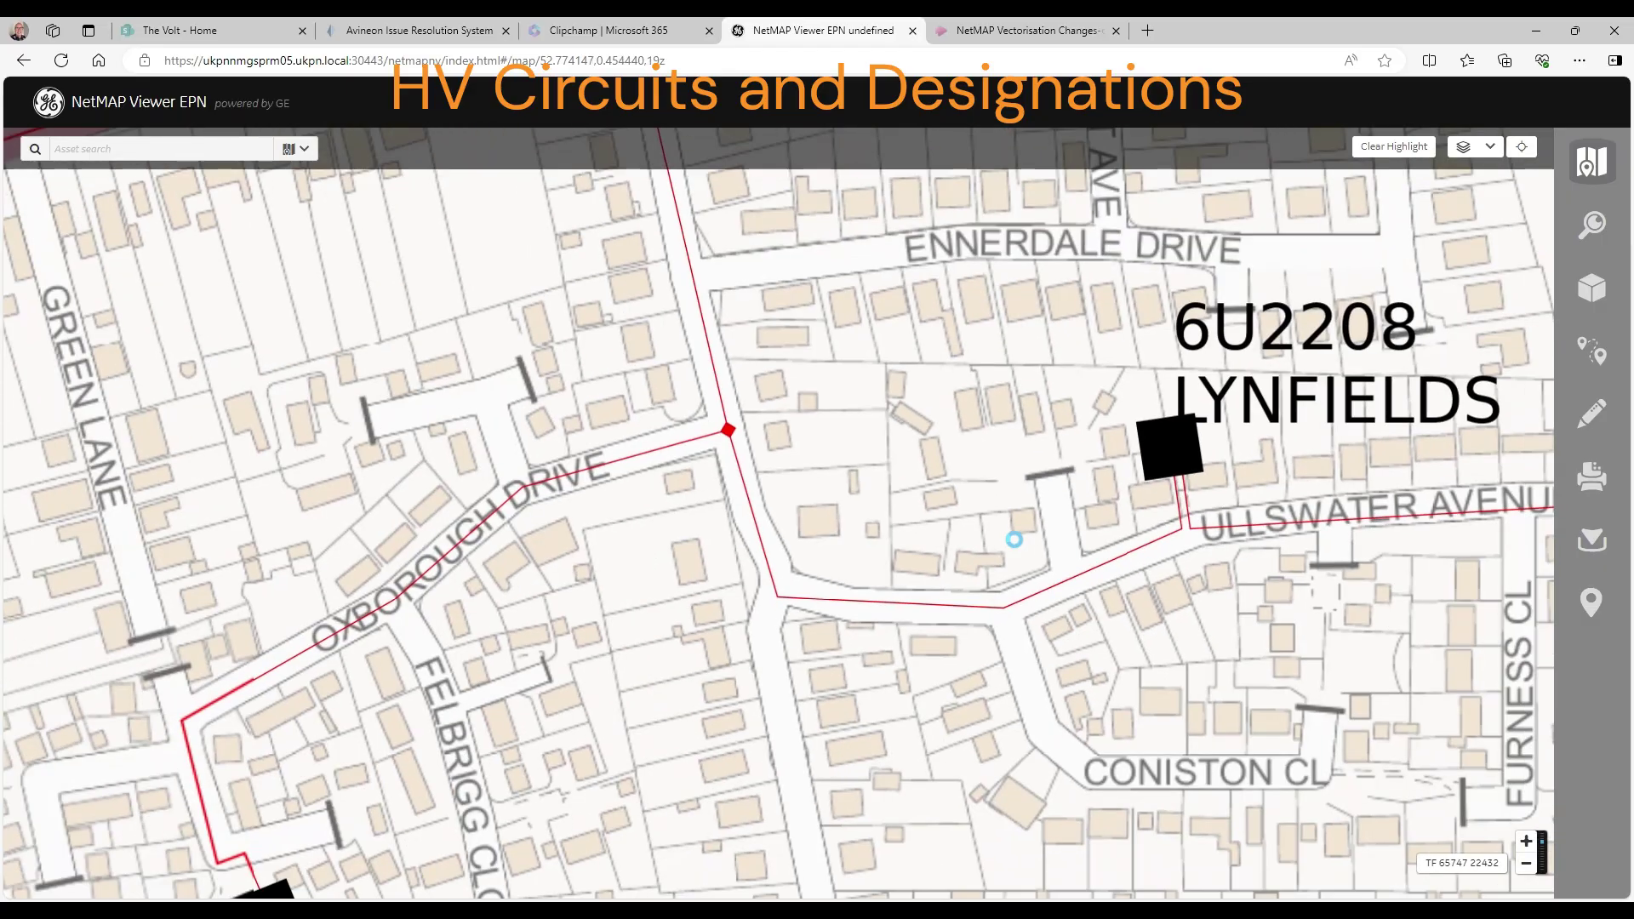
Bring up the HV circuit information between Lynfields and pole 624128(6), and page through the records of overhead line N47.13.2.
{"action": "scroll", "coordinate": [1013, 539], "scroll_direction": "down", "scroll_amount": 1}
{"action": "scroll", "coordinate": [1014, 539], "scroll_direction": "down", "scroll_amount": 1}
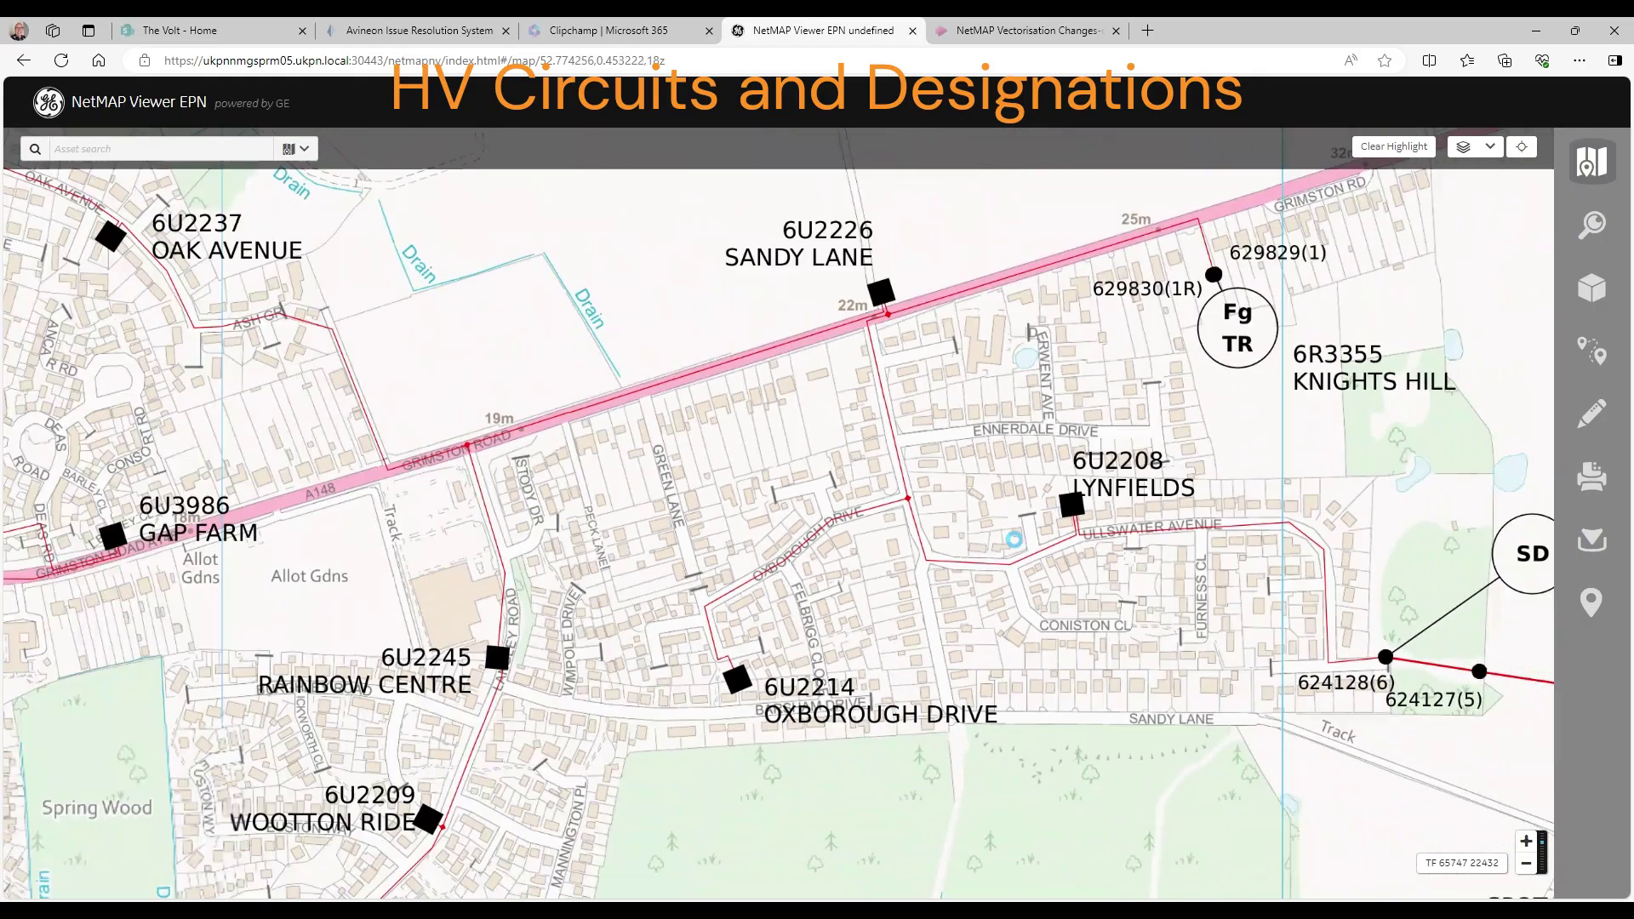
{"action": "left_click_drag", "start_coordinate": [1014, 539], "coordinate": [470, 455]}
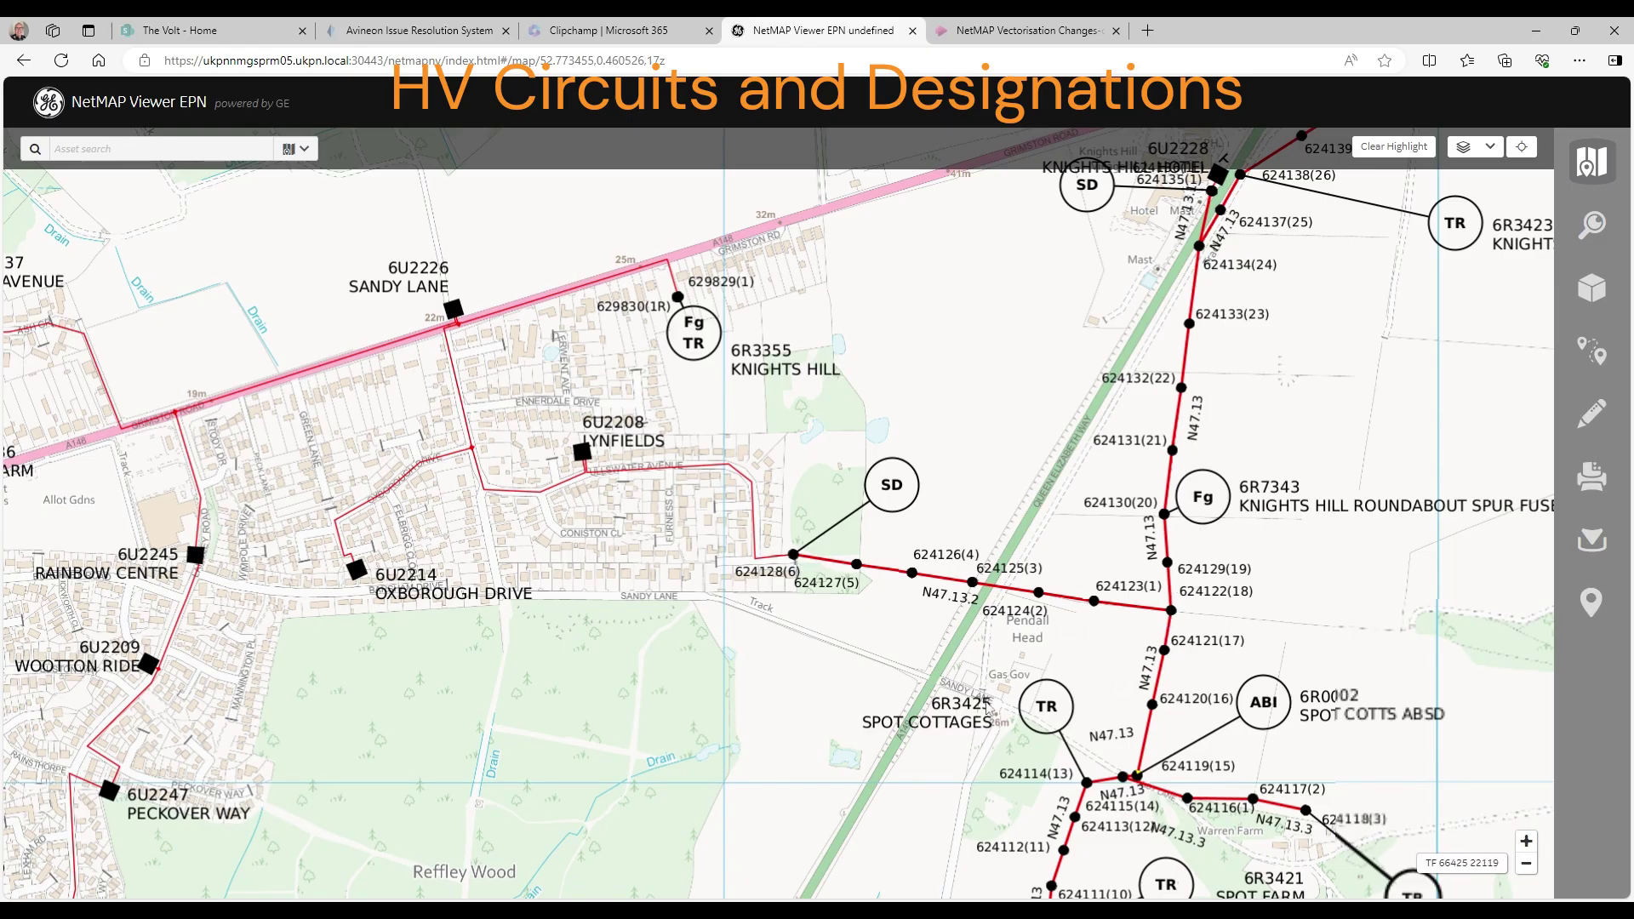
{"action": "left_click_drag", "start_coordinate": [661, 696], "coordinate": [896, 696]}
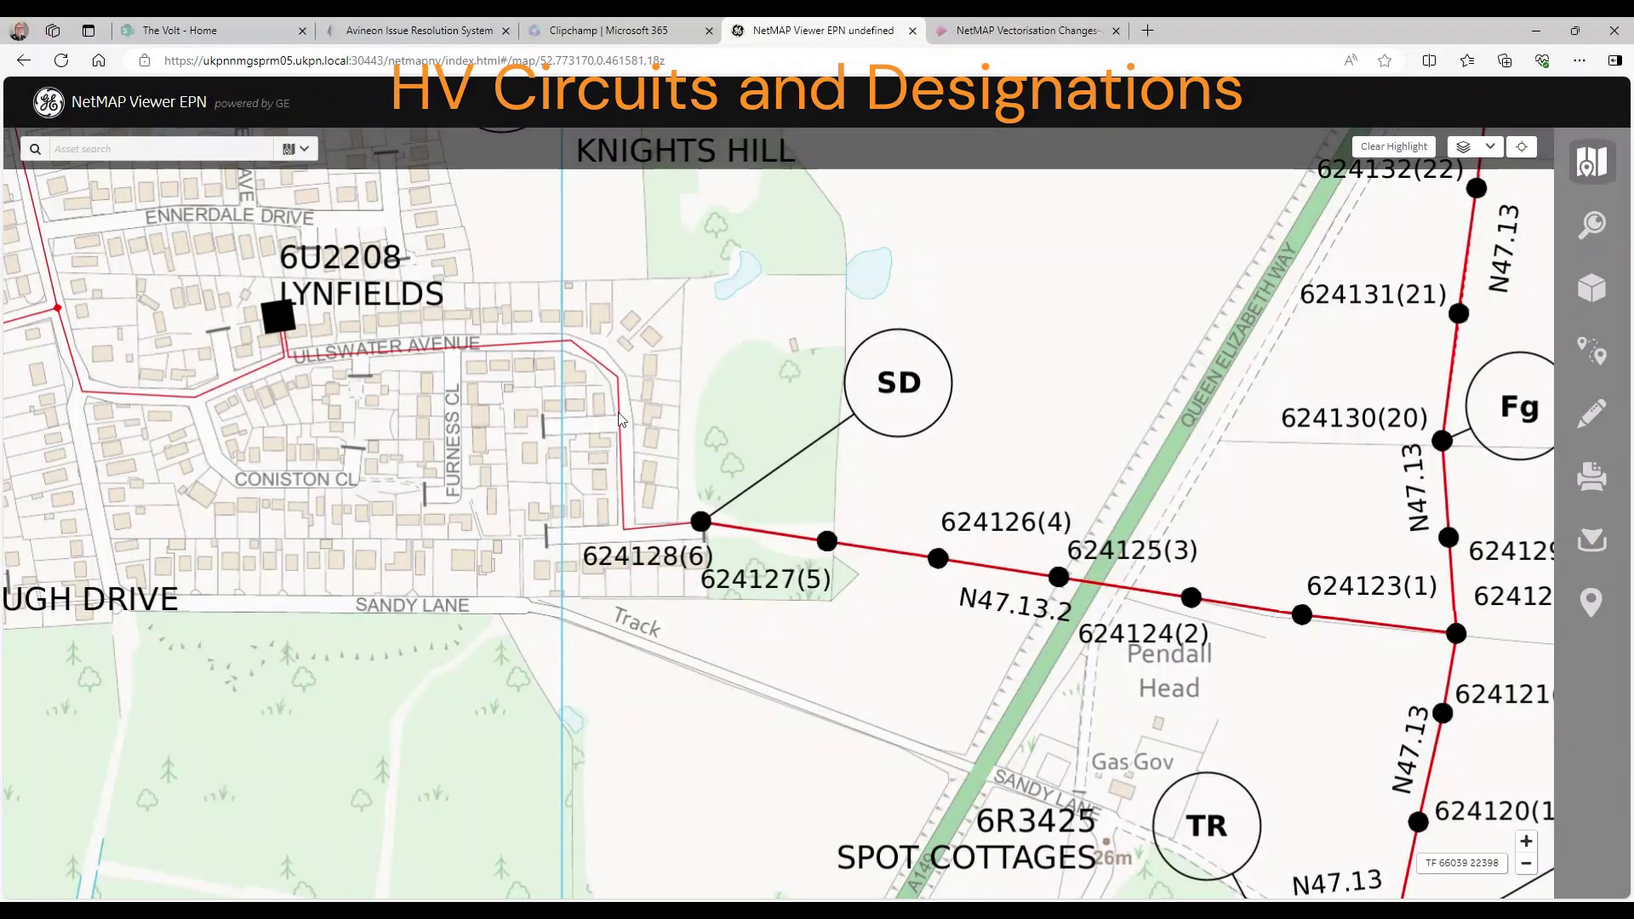
{"action": "left_click", "coordinate": [619, 412]}
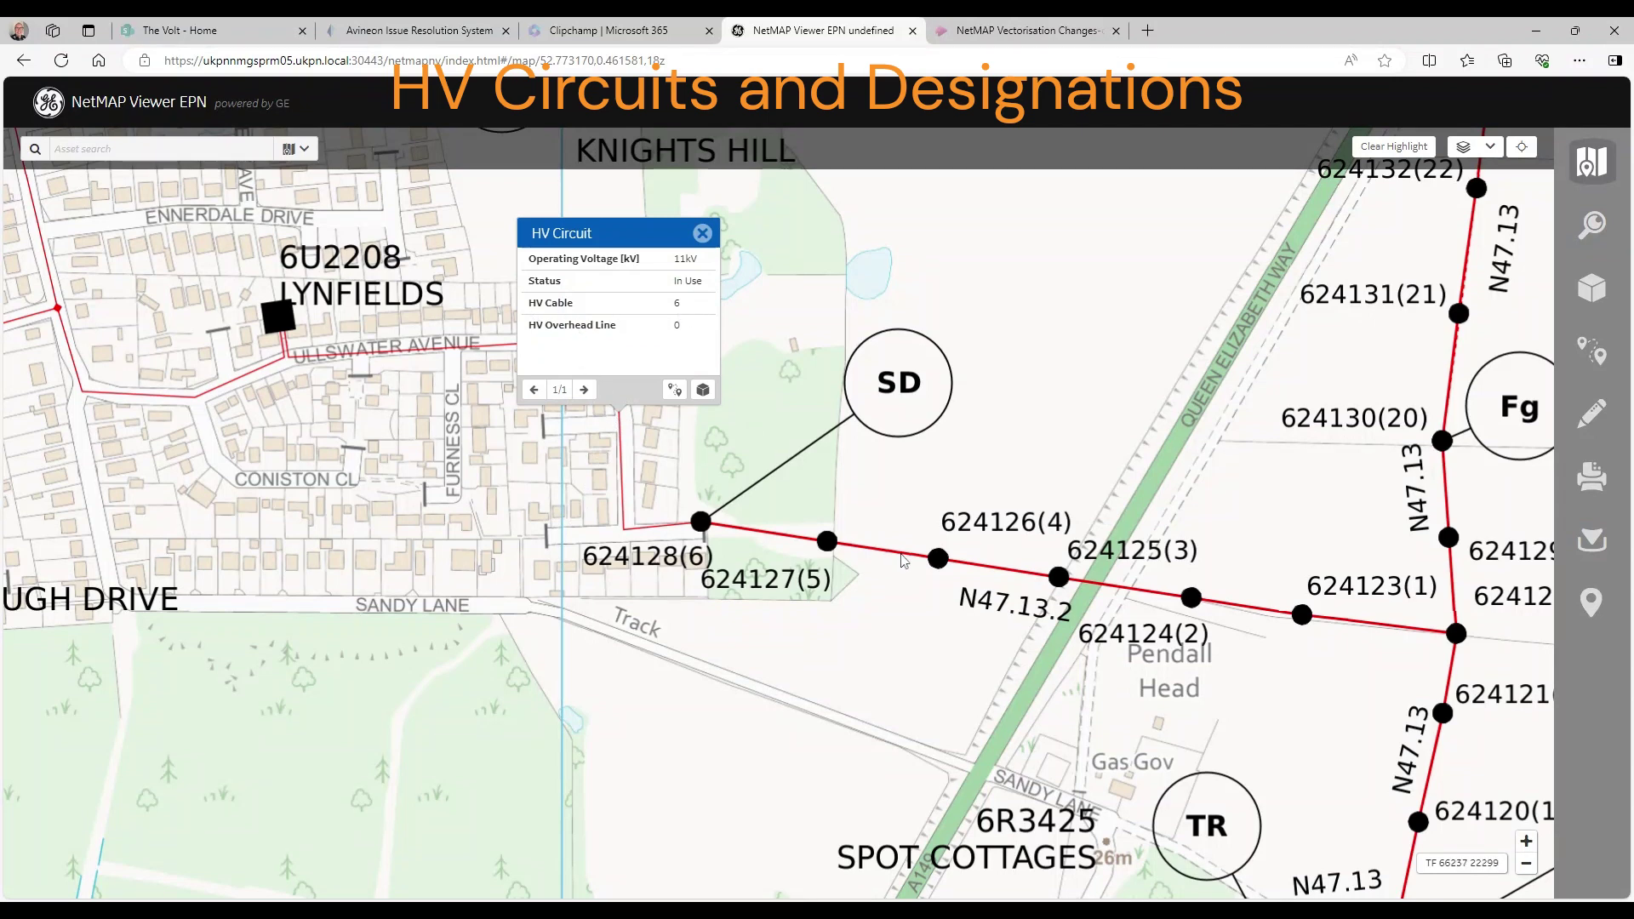
{"action": "key", "text": "Escape"}
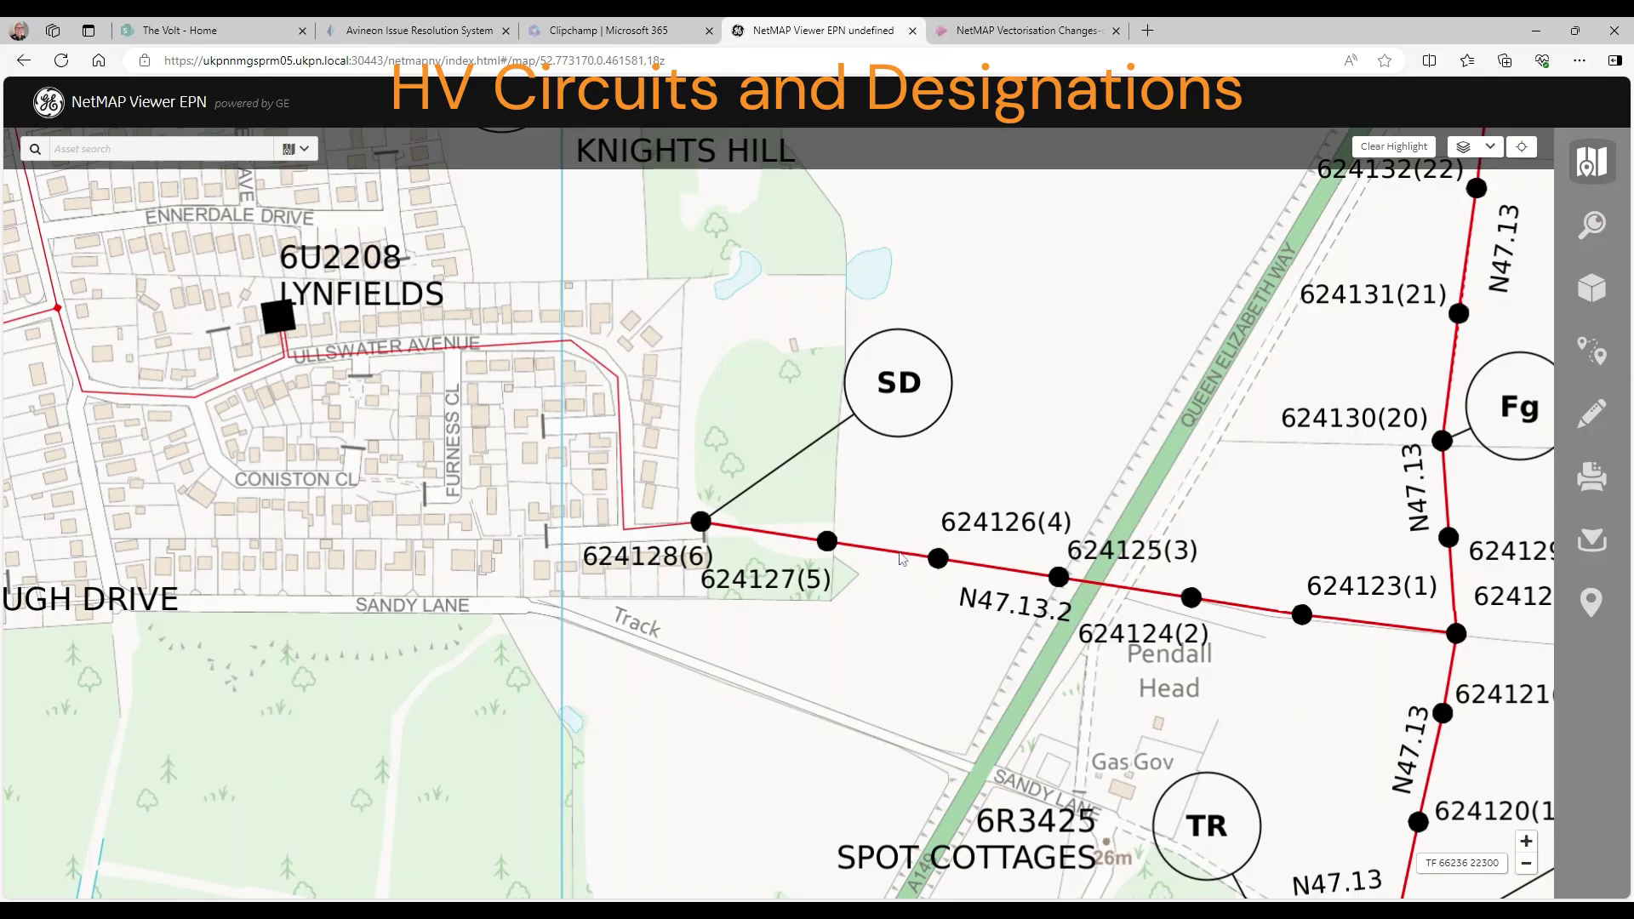
{"action": "left_click", "coordinate": [903, 559]}
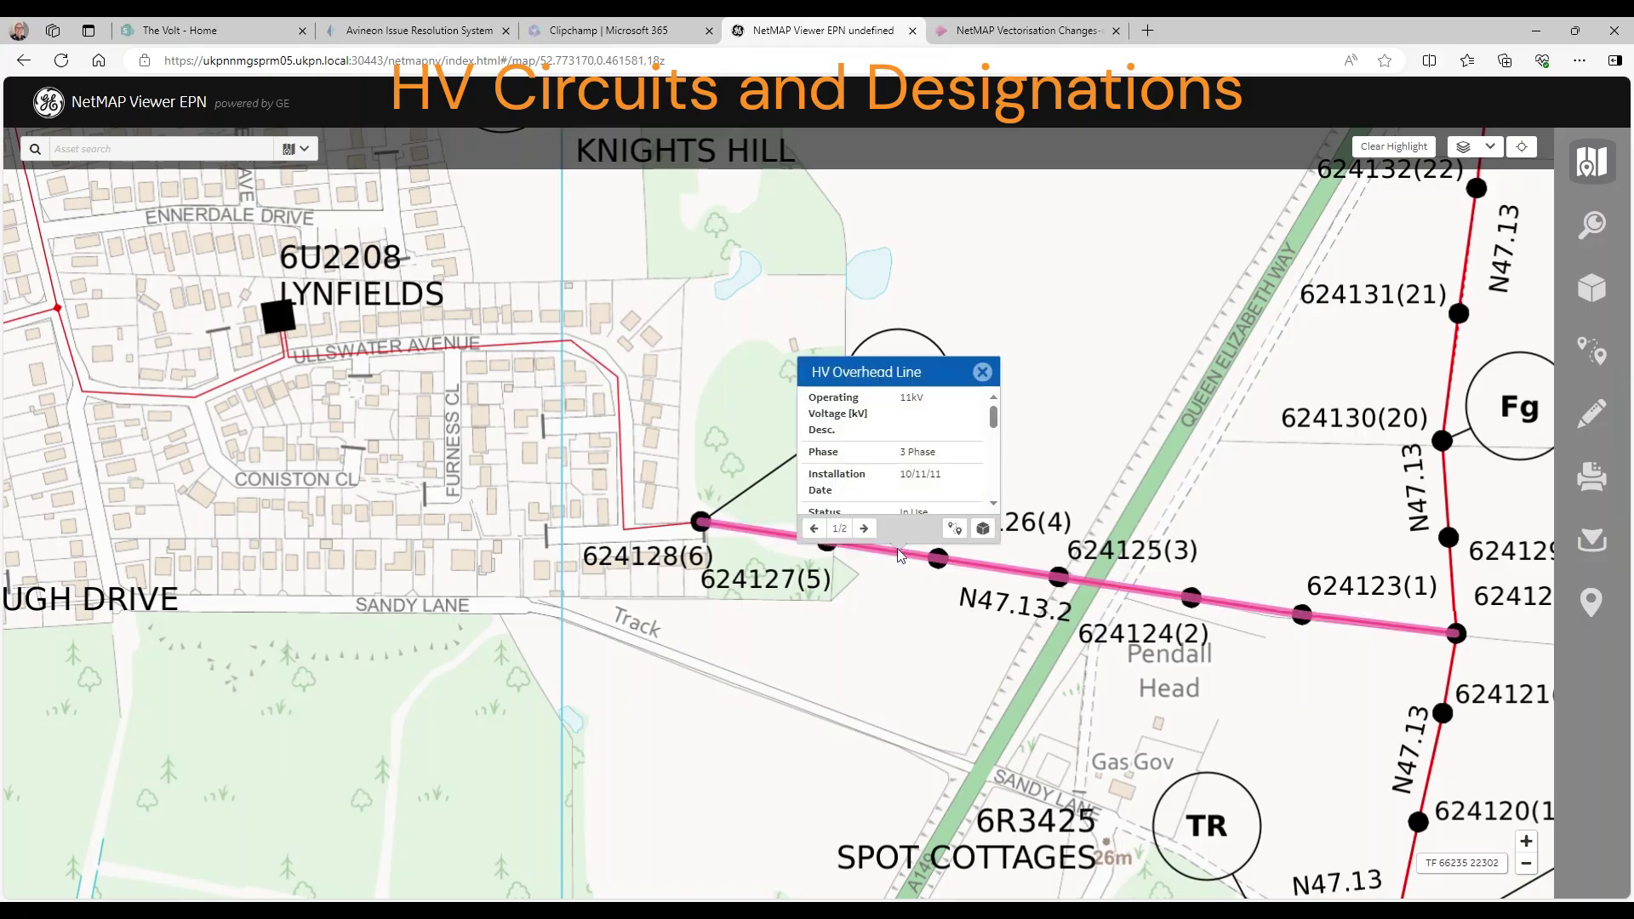
{"action": "left_click", "coordinate": [864, 529]}
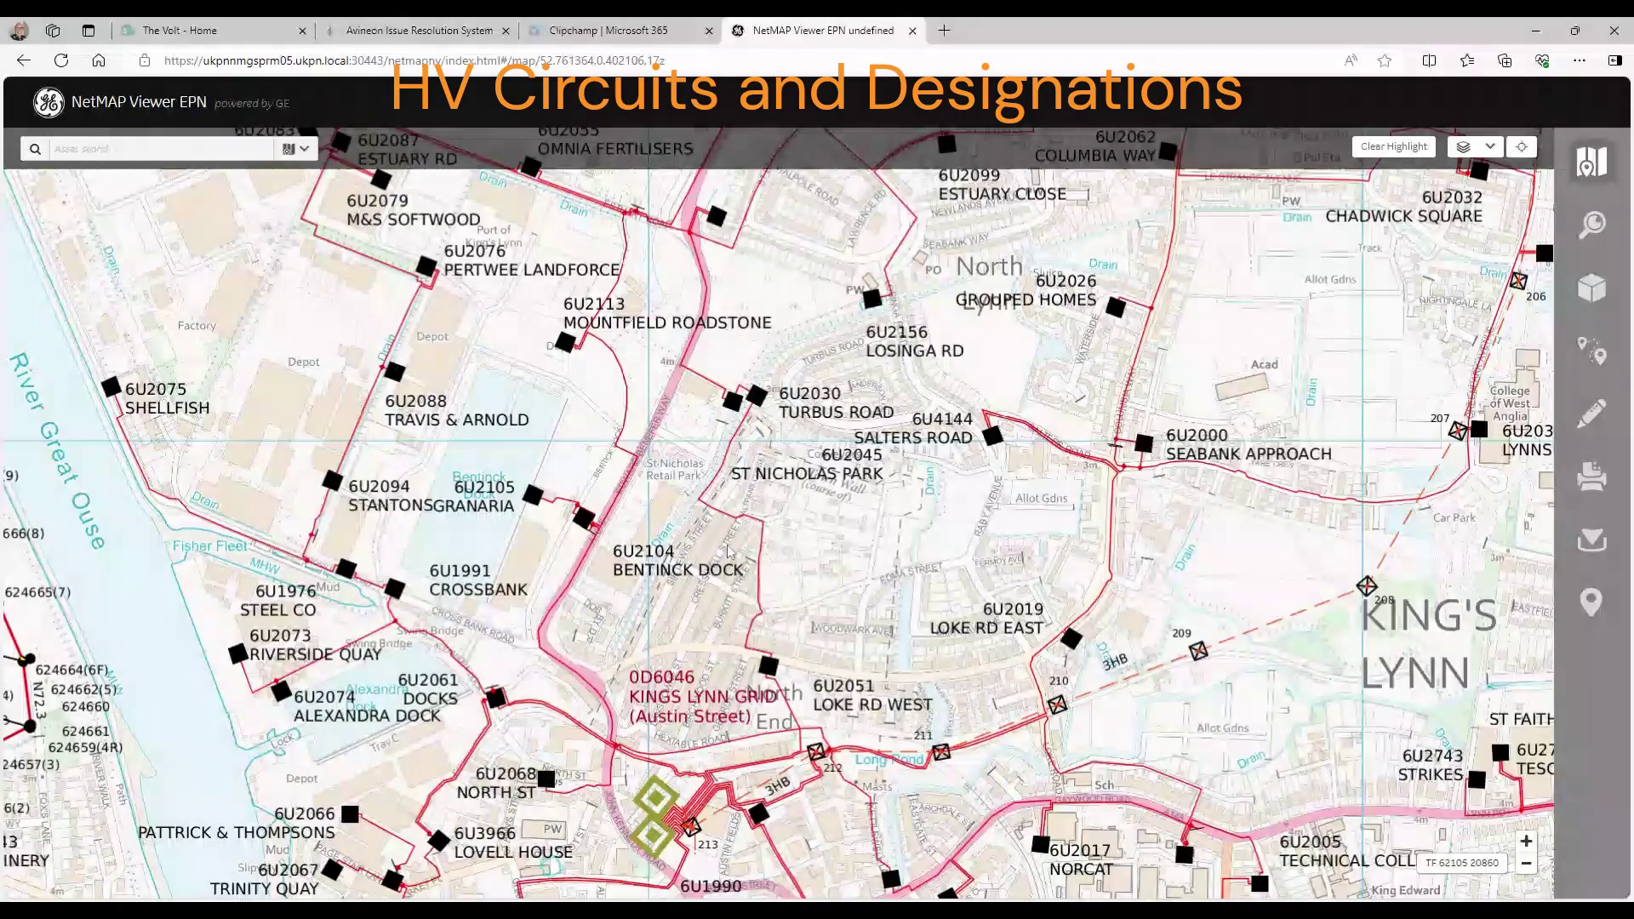
Select the HV circuit running along Oxborough Drive to substation 6U2214 and open its full object details.
{"action": "scroll", "coordinate": [741, 555], "scroll_direction": "up", "scroll_amount": 3}
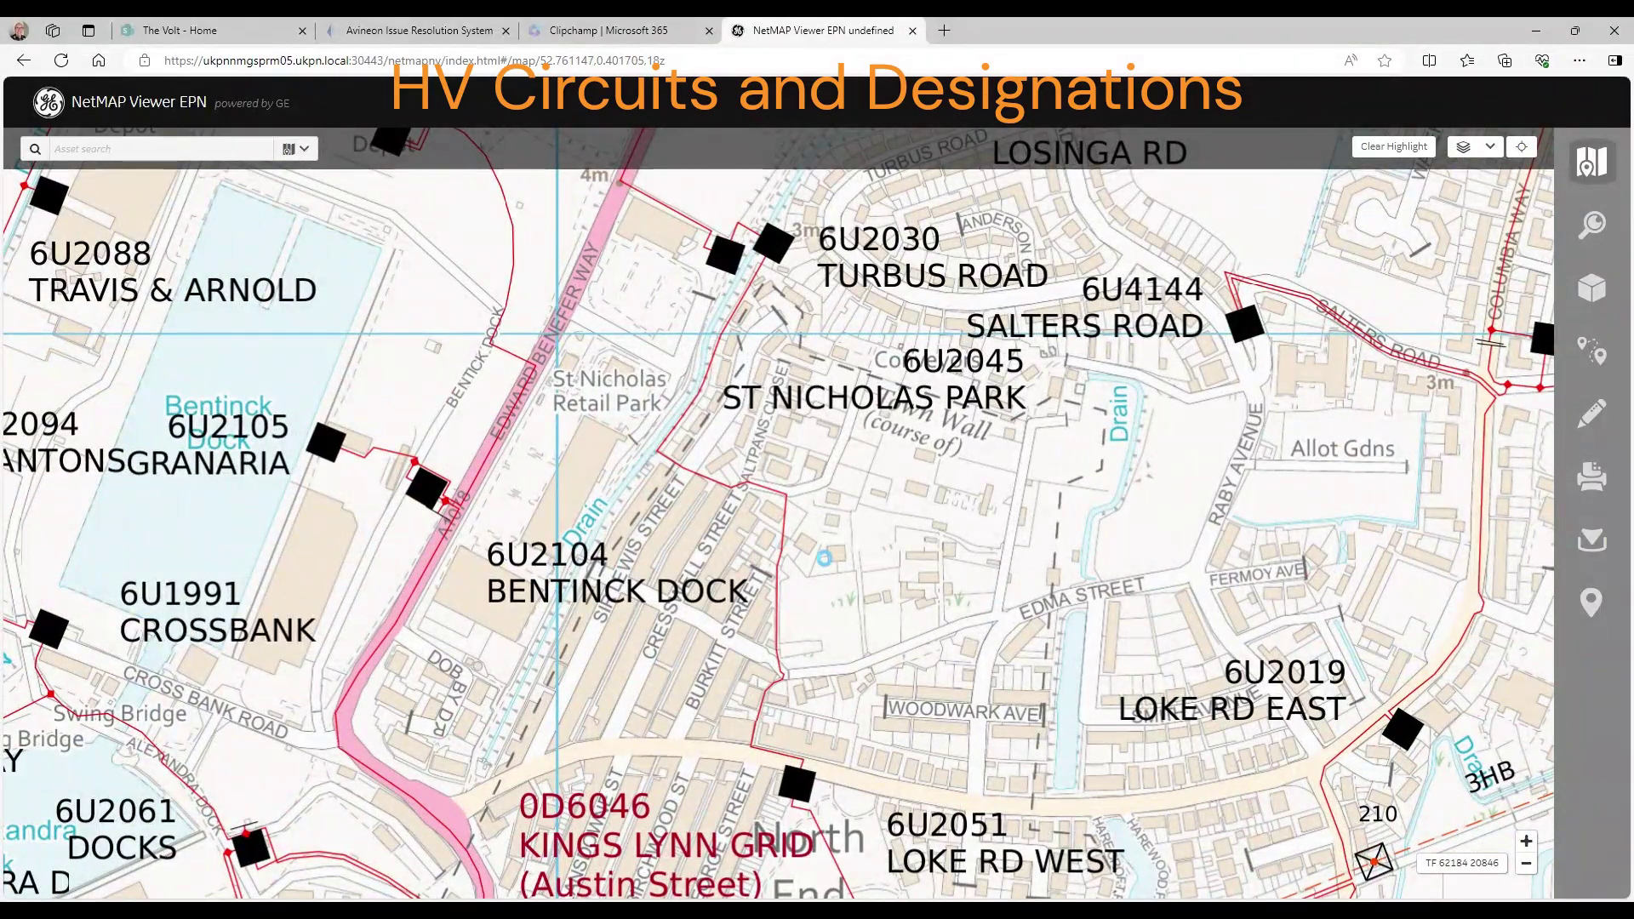
{"action": "left_click", "coordinate": [875, 519]}
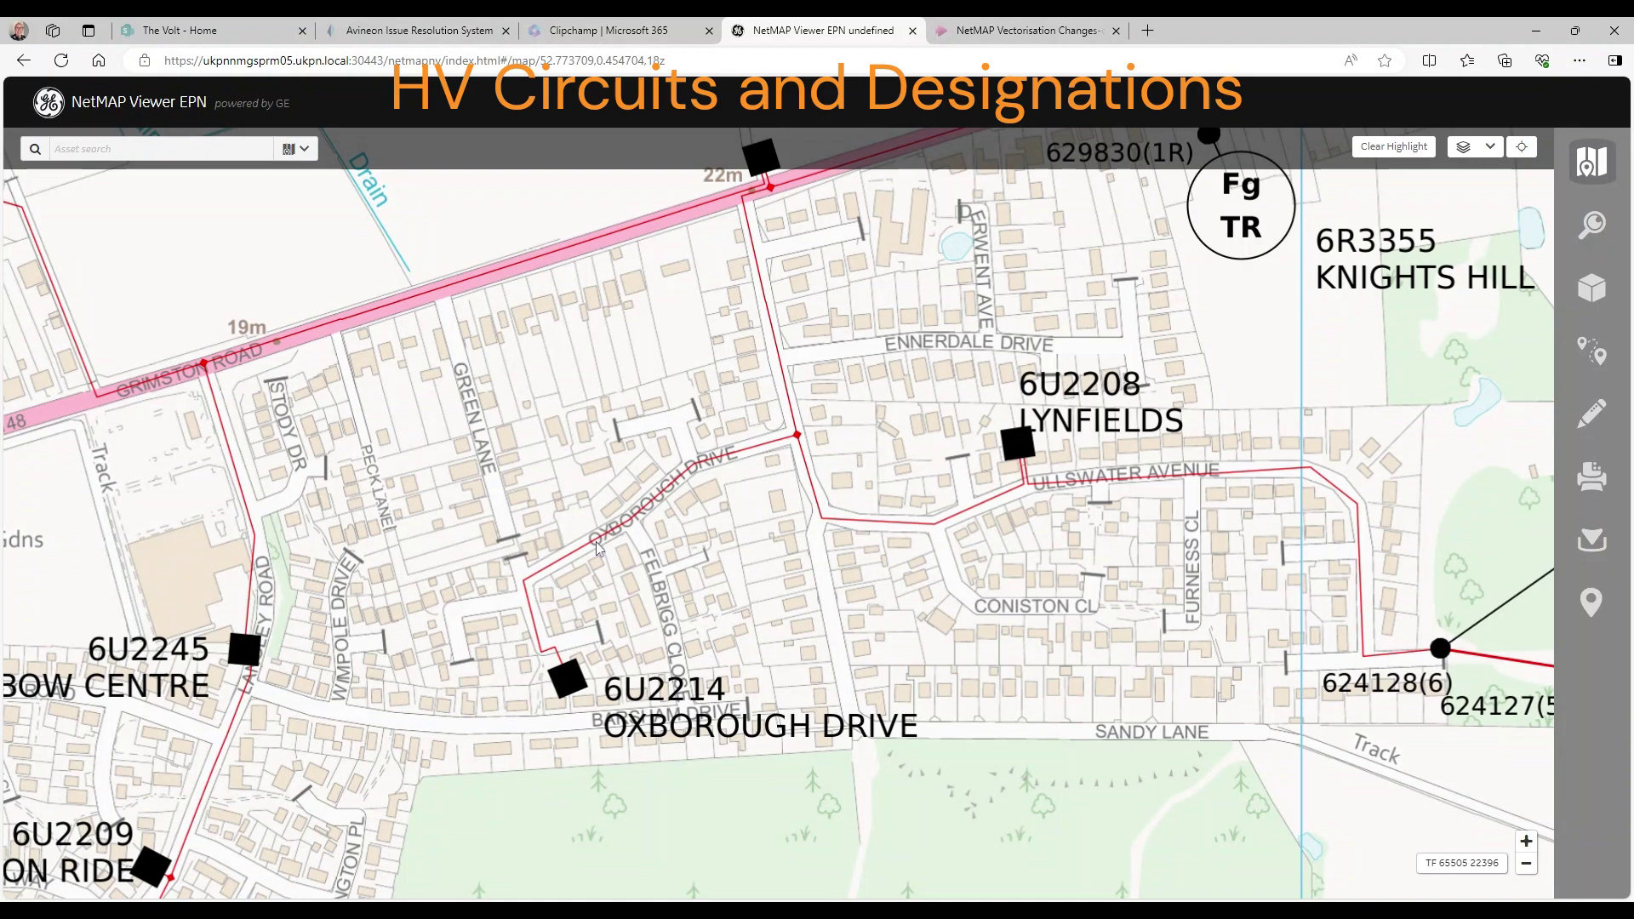
{"action": "left_click", "coordinate": [596, 548]}
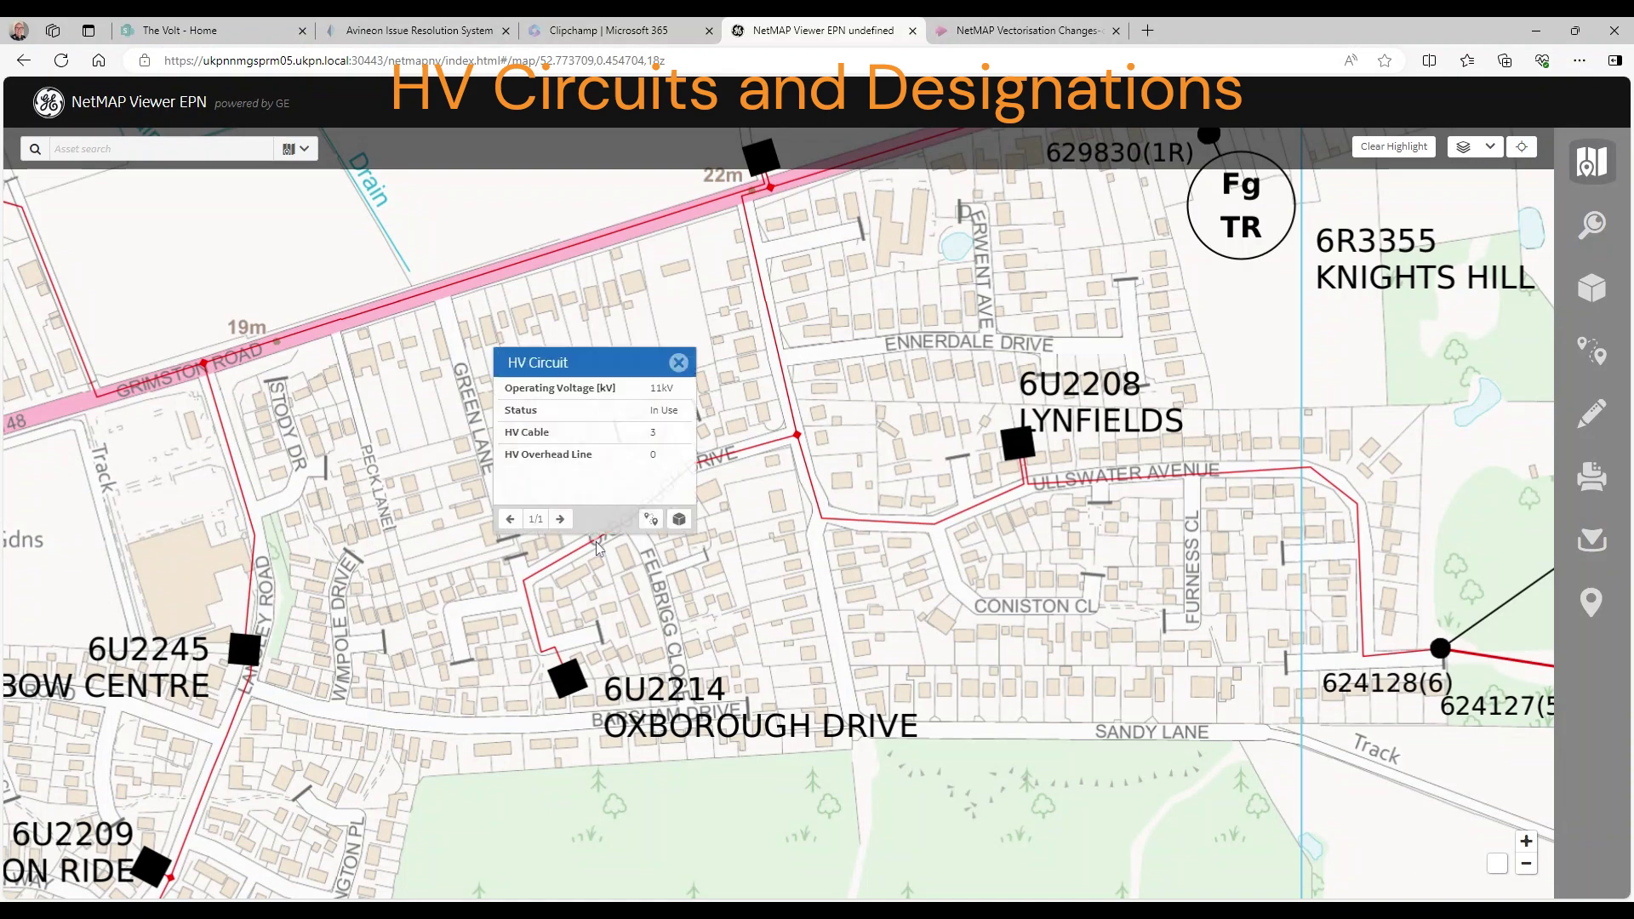
{"action": "left_click", "coordinate": [678, 519]}
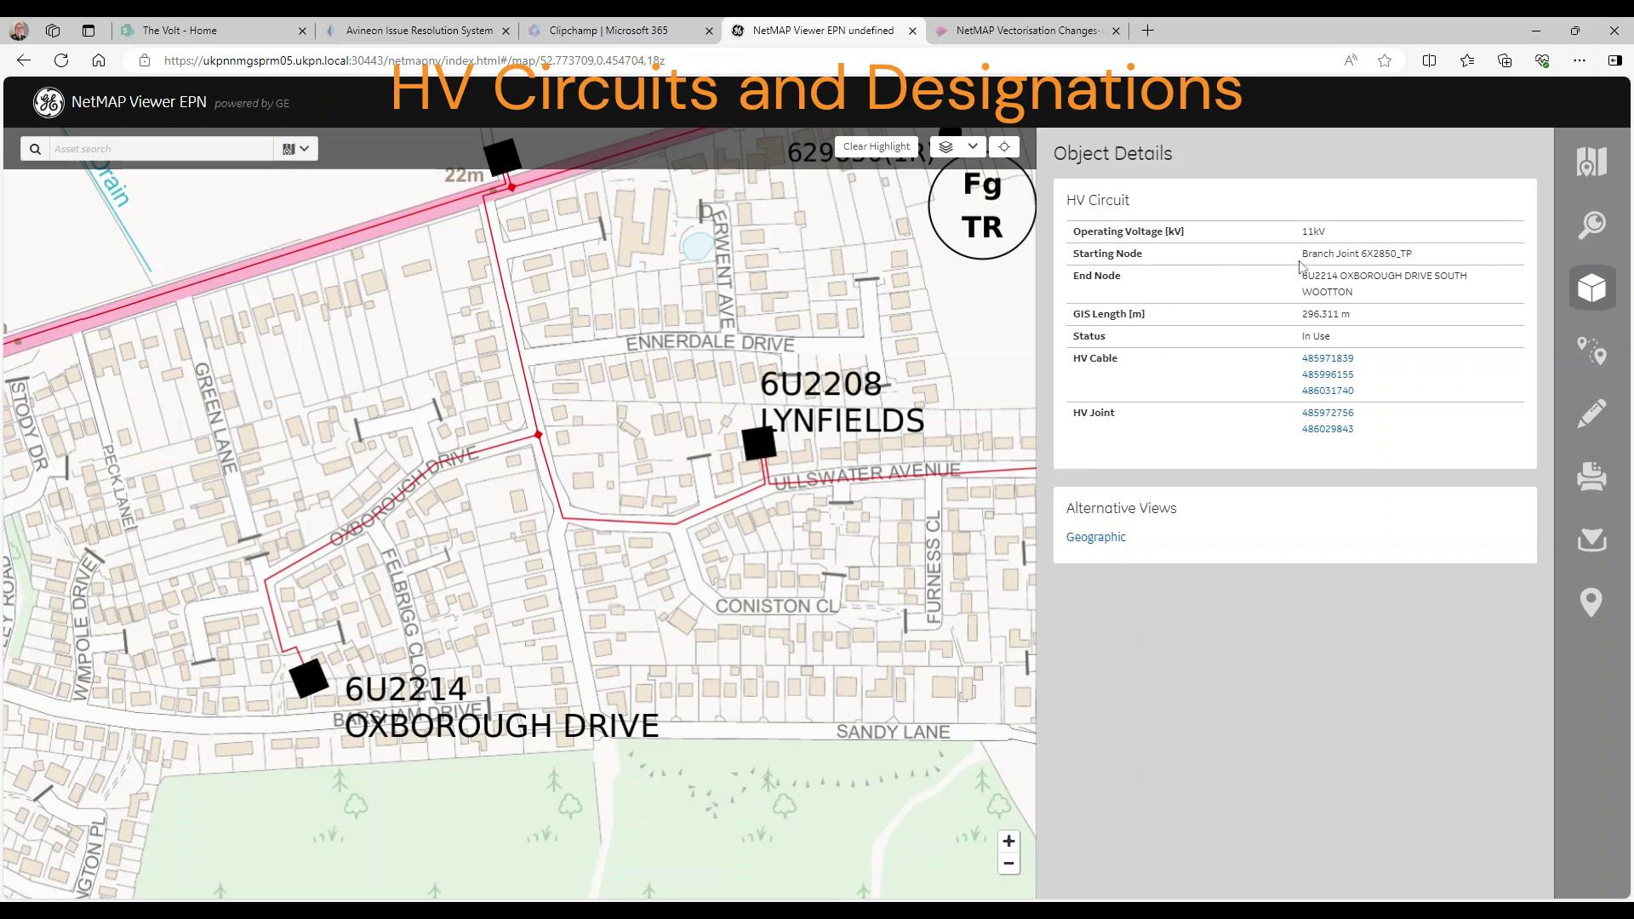
Examine the circuit's starting node, end node and GIS length, and open its second listed HV cable and that cable's parent circuit.
{"action": "left_click_drag", "start_coordinate": [1312, 254], "coordinate": [1440, 262]}
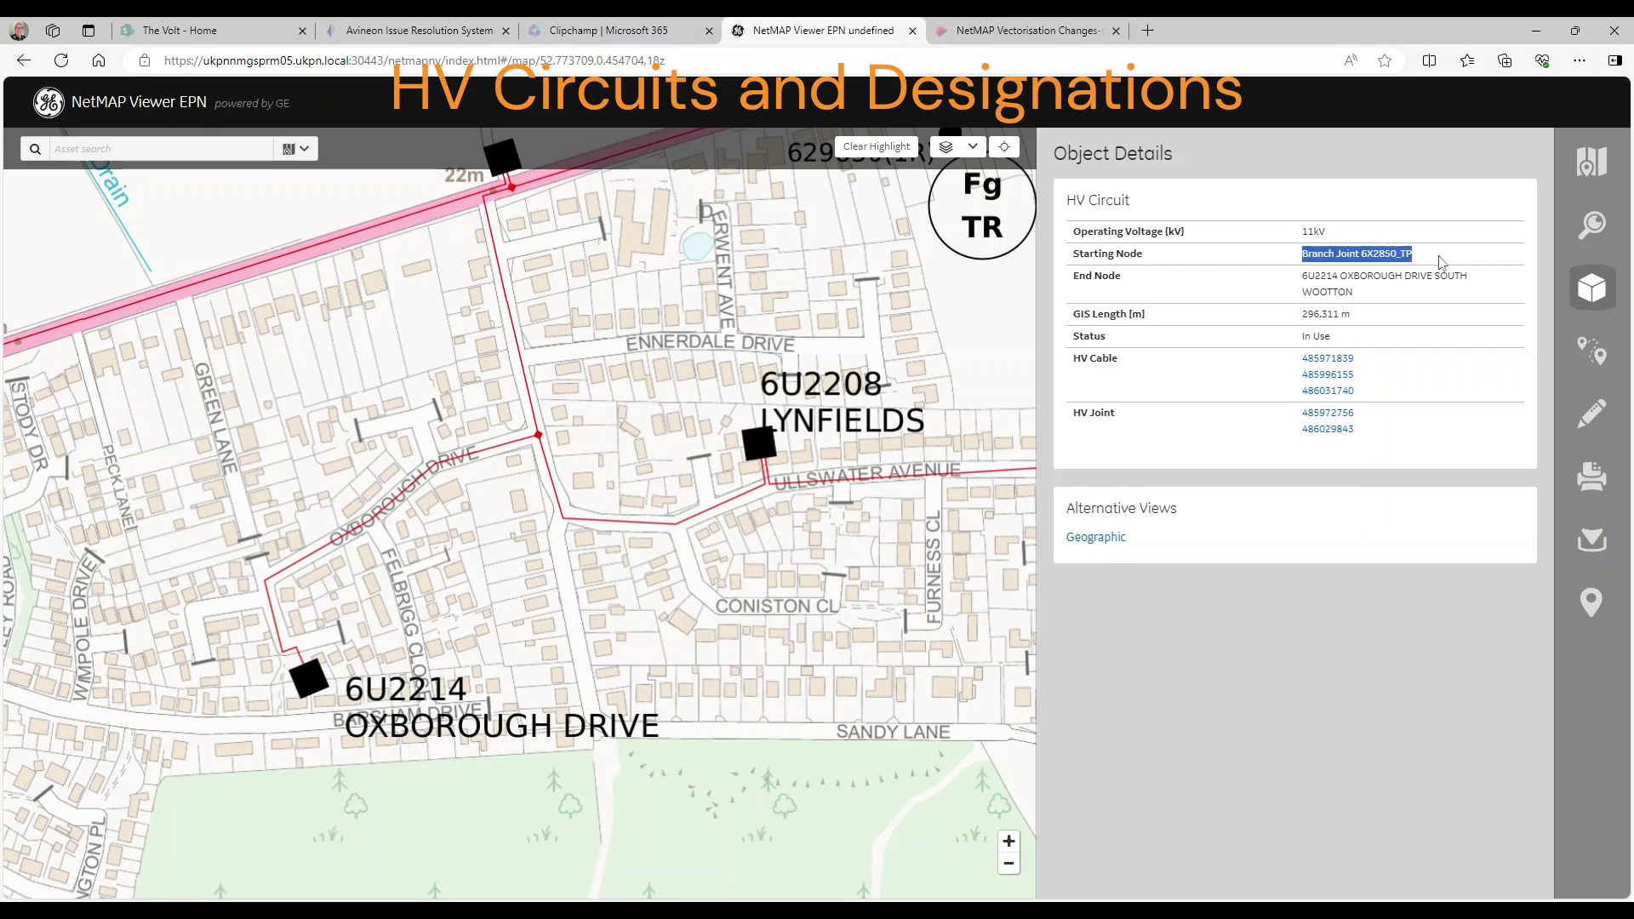
{"action": "left_click_drag", "start_coordinate": [1303, 279], "coordinate": [1481, 300]}
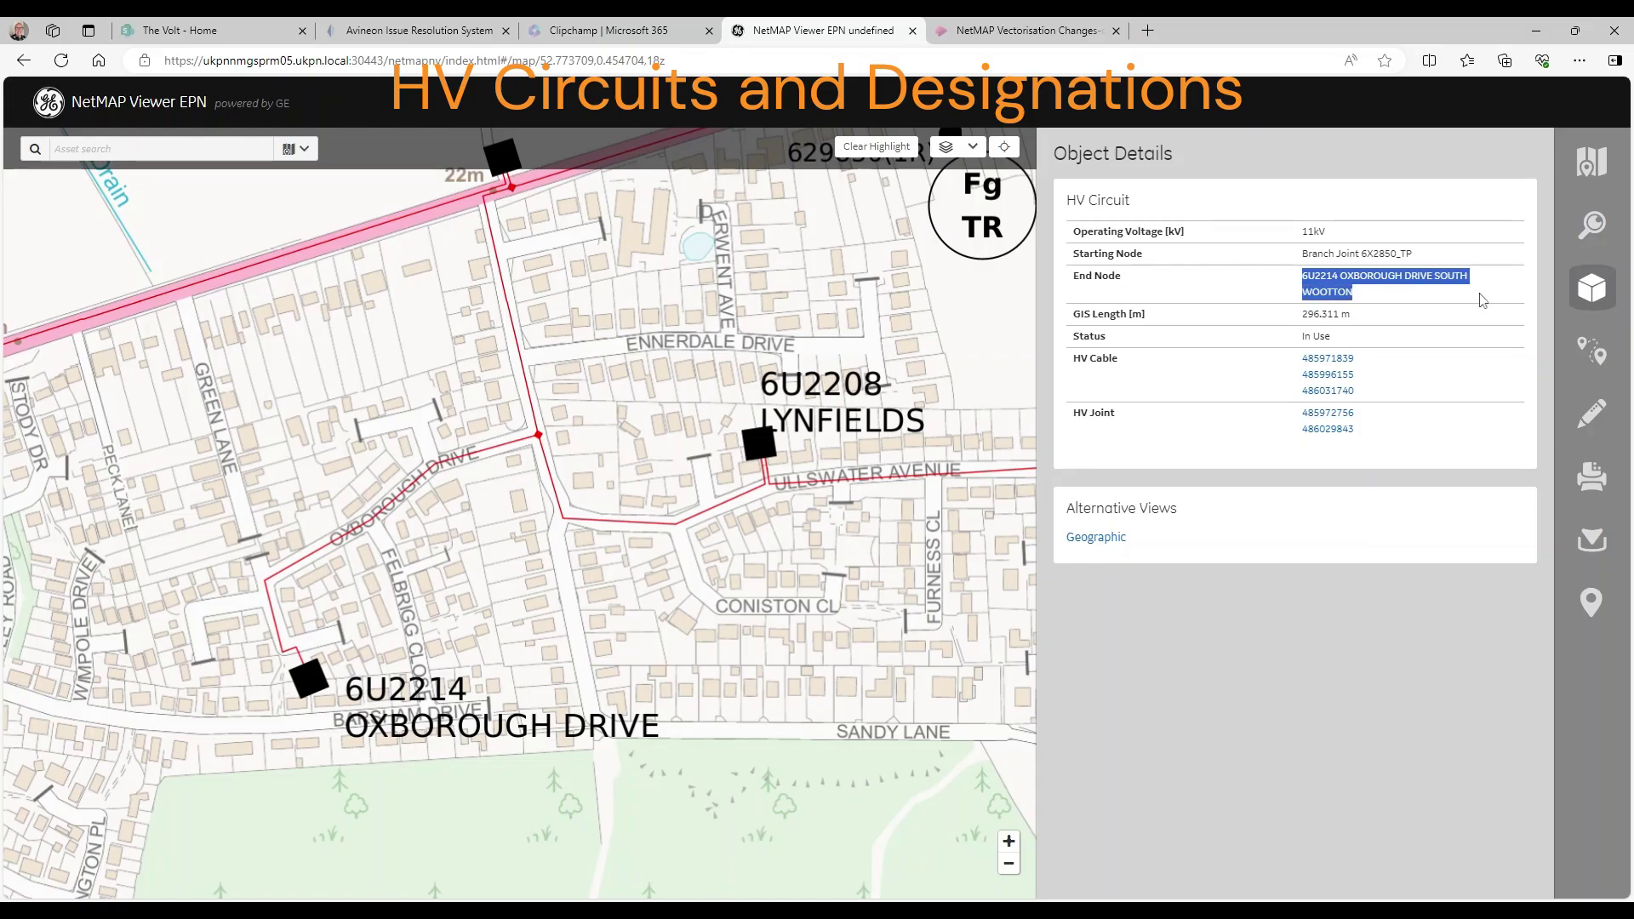
{"action": "left_click_drag", "start_coordinate": [1302, 314], "coordinate": [1366, 323]}
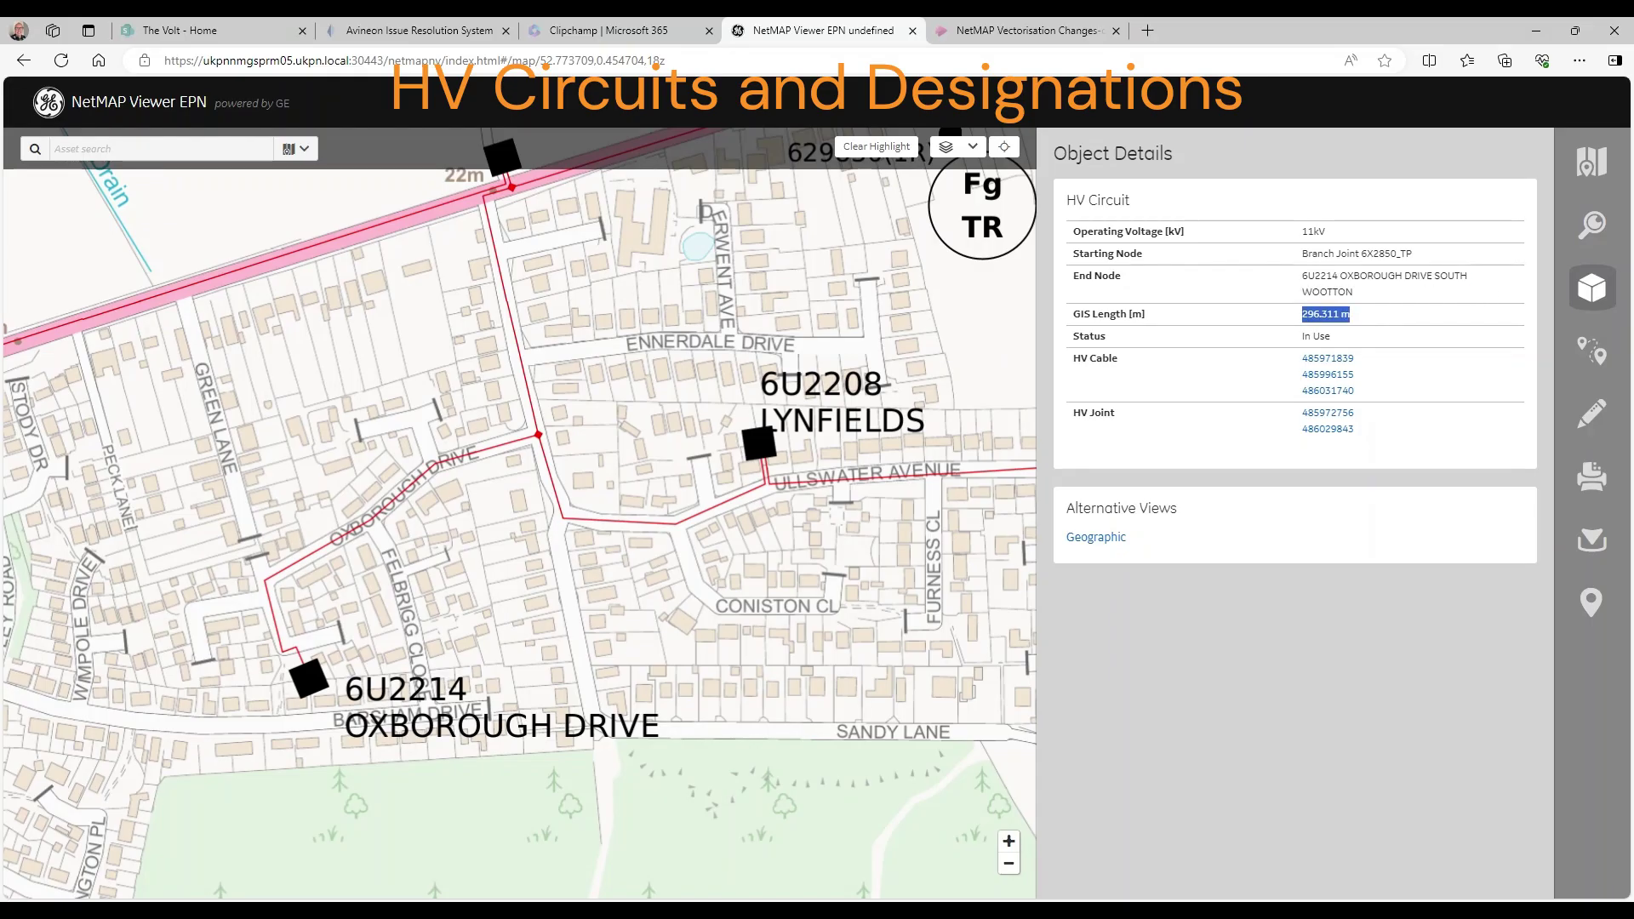
{"action": "left_click", "coordinate": [1329, 374]}
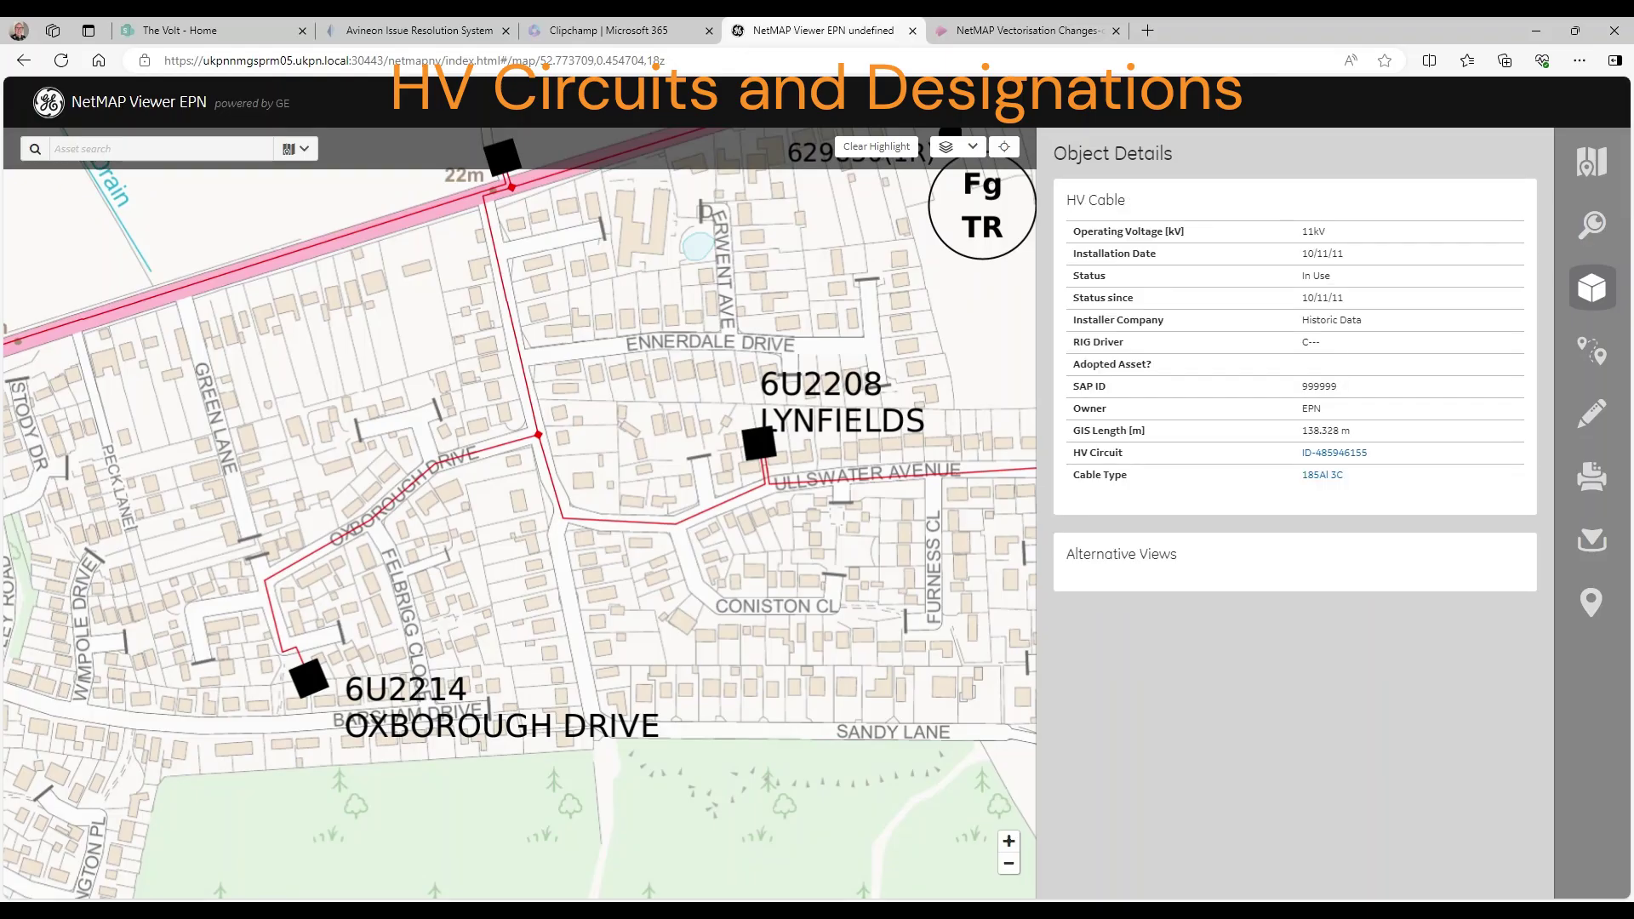
{"action": "left_click", "coordinate": [1334, 454]}
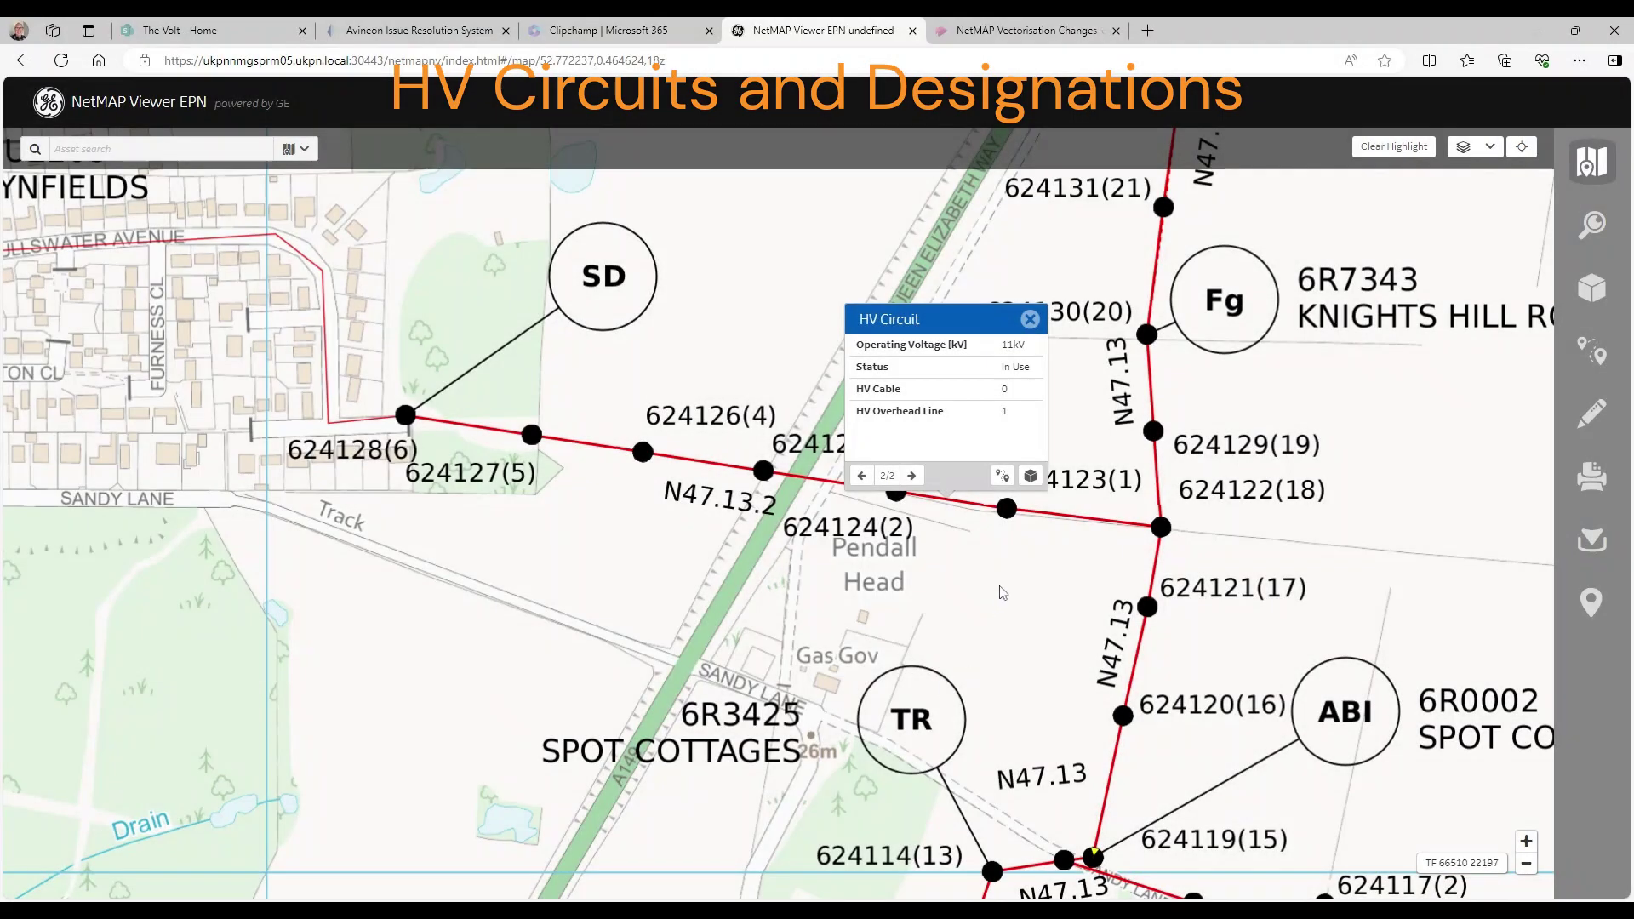
Open the full details of the N47.13.2 overhead line's HV circuit and examine its starting node, end node and GIS length.
{"action": "left_click", "coordinate": [1030, 477]}
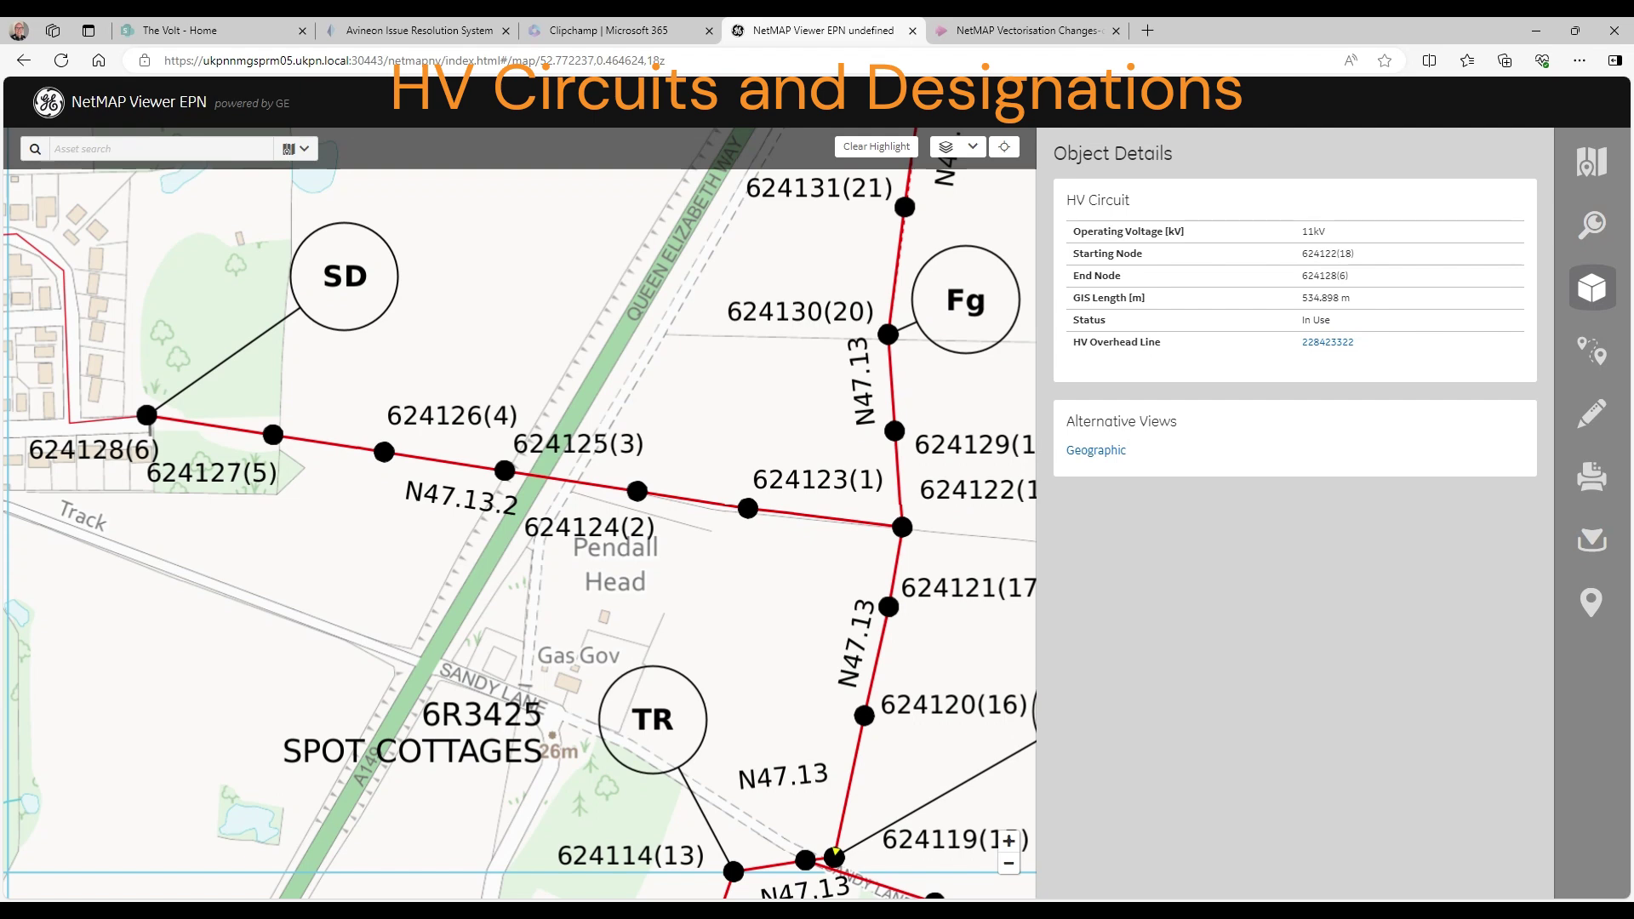
{"action": "left_click_drag", "start_coordinate": [1302, 254], "coordinate": [1374, 254]}
{"action": "left_click_drag", "start_coordinate": [1302, 276], "coordinate": [1361, 282]}
{"action": "left_click_drag", "start_coordinate": [1299, 298], "coordinate": [1370, 304]}
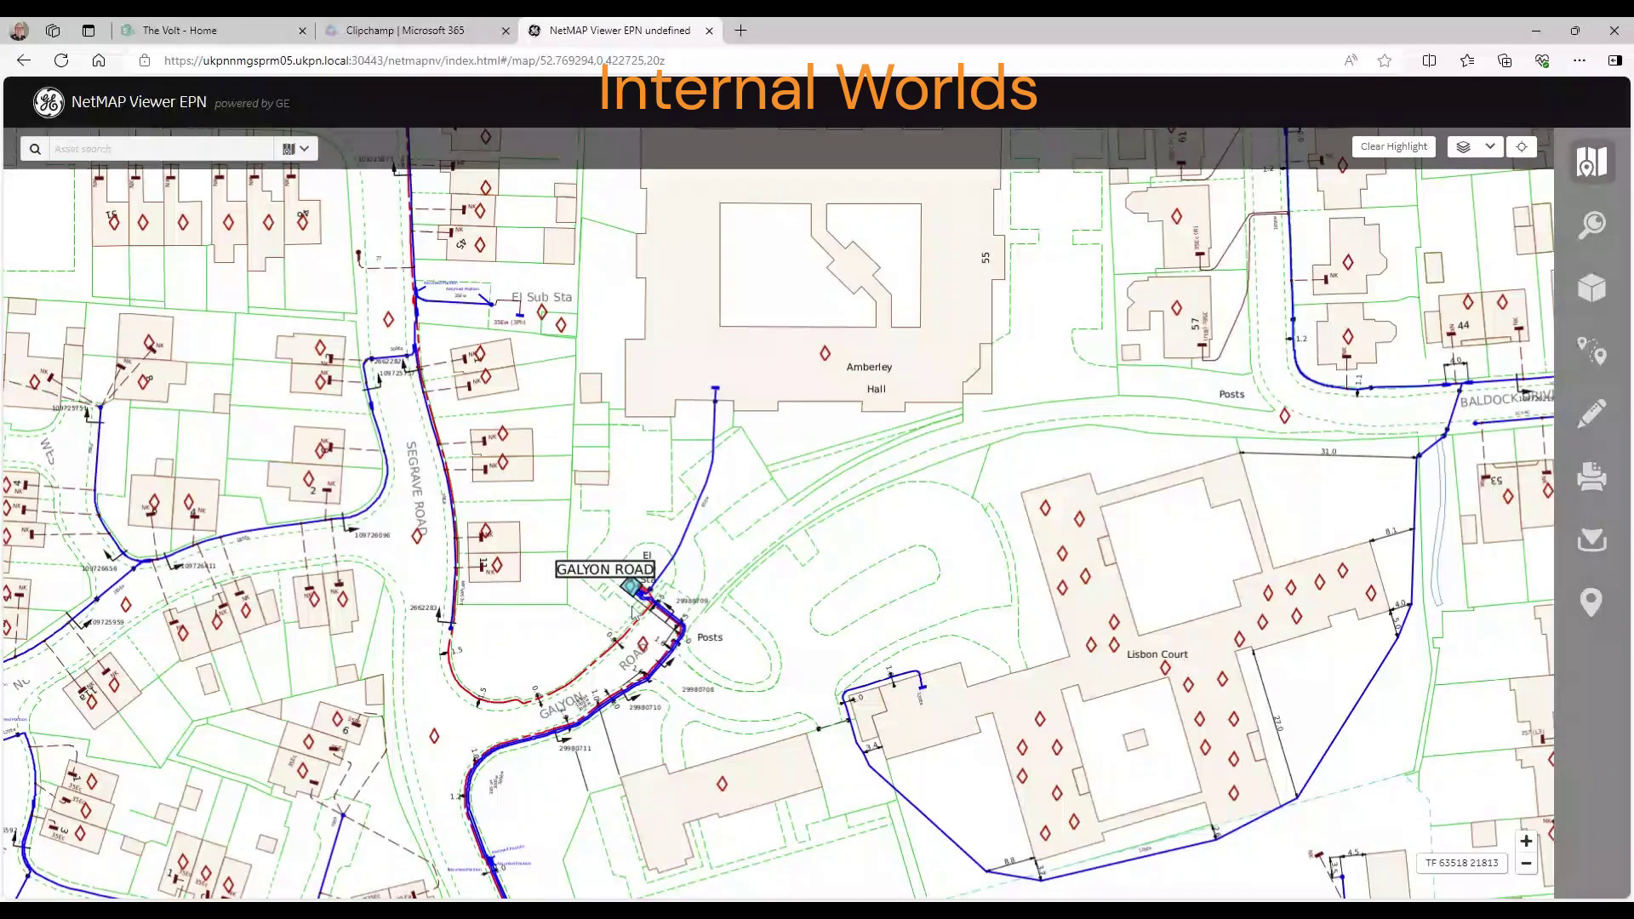
Select the Galyon Road substation, open its object details and go to its Internals section.
{"action": "scroll", "coordinate": [633, 611], "scroll_direction": "up", "scroll_amount": 3}
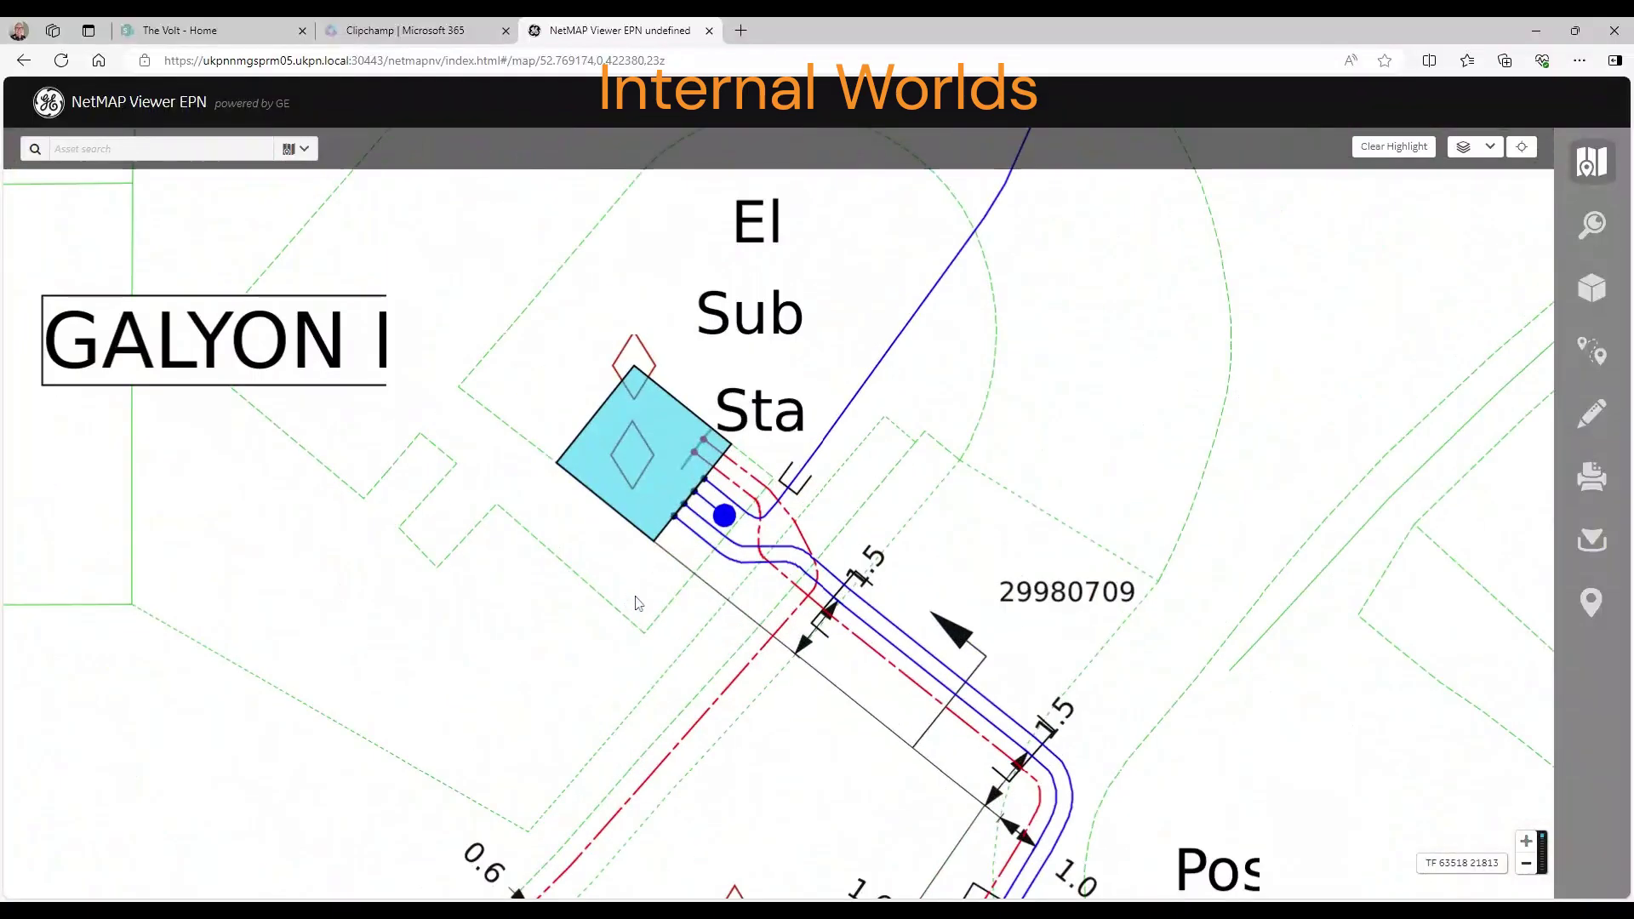
{"action": "left_click", "coordinate": [674, 438]}
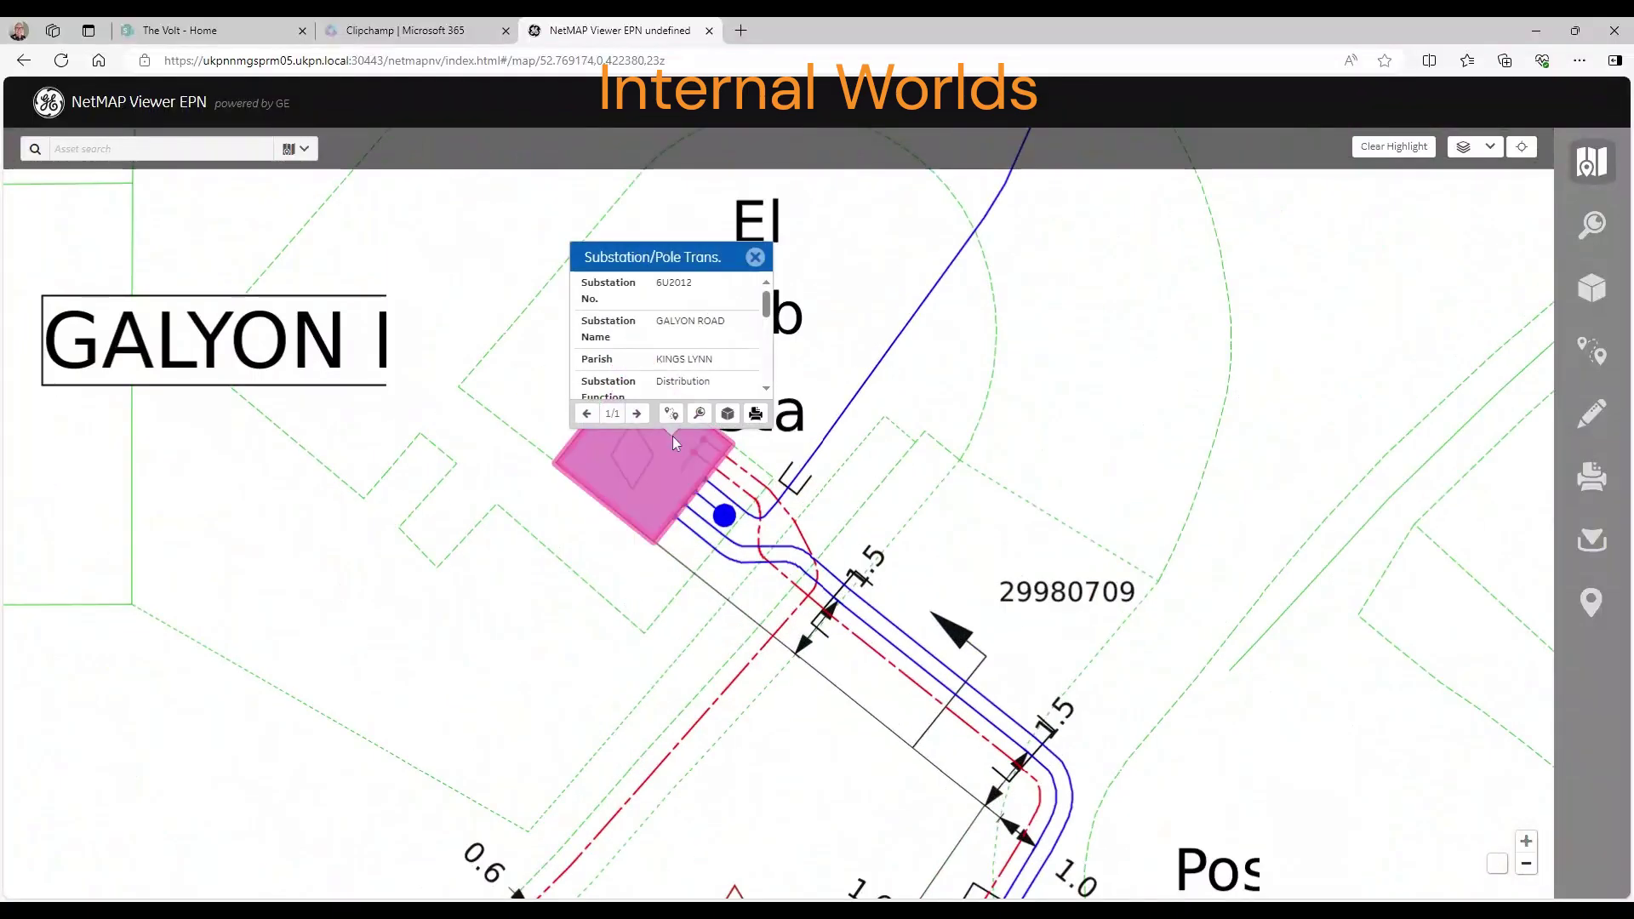
{"action": "left_click", "coordinate": [727, 414]}
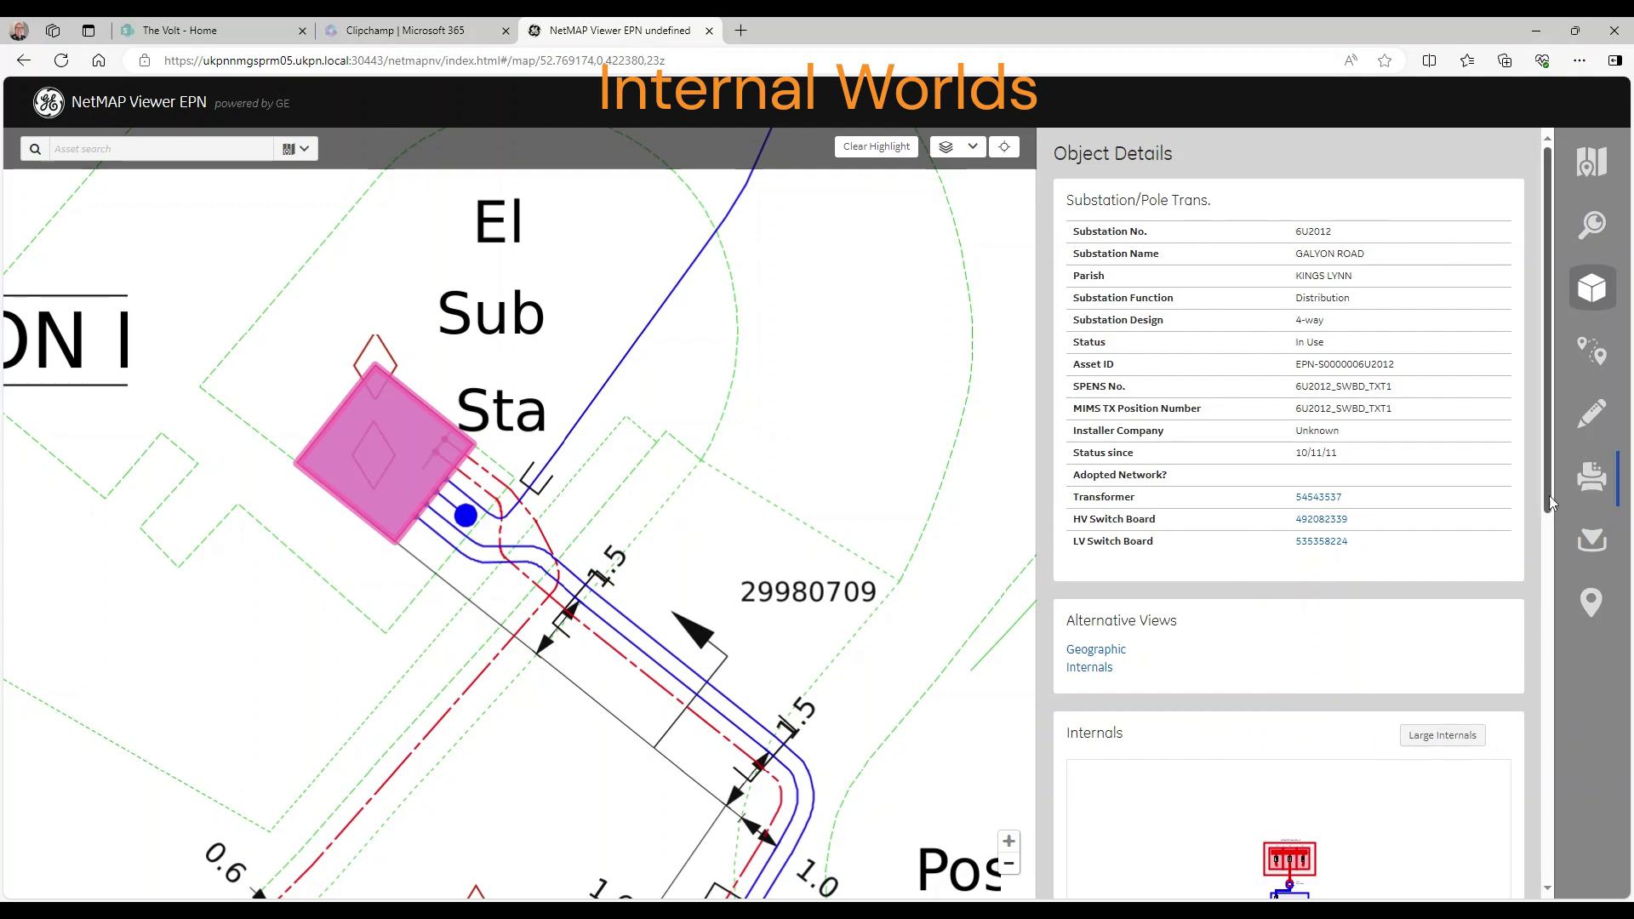
{"action": "left_click_drag", "start_coordinate": [1549, 494], "coordinate": [1550, 707]}
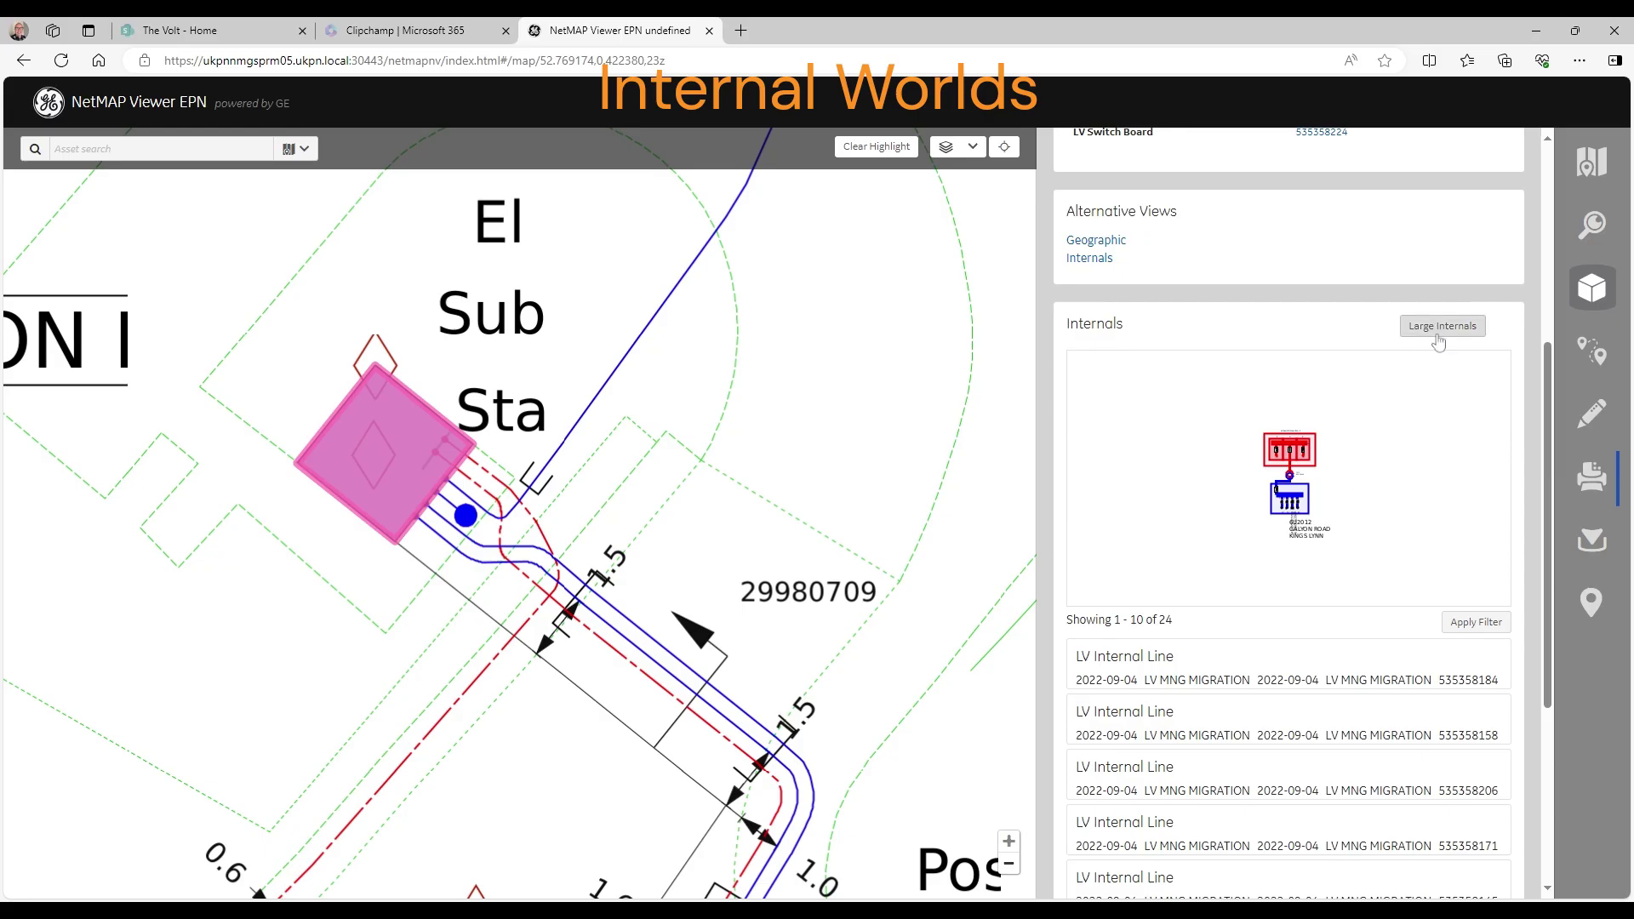
Bring up the enlarged internals of Galyon Road substation and examine its switchgear, transformer and LV board closely.
{"action": "scroll", "coordinate": [1297, 496], "scroll_direction": "up", "scroll_amount": 2}
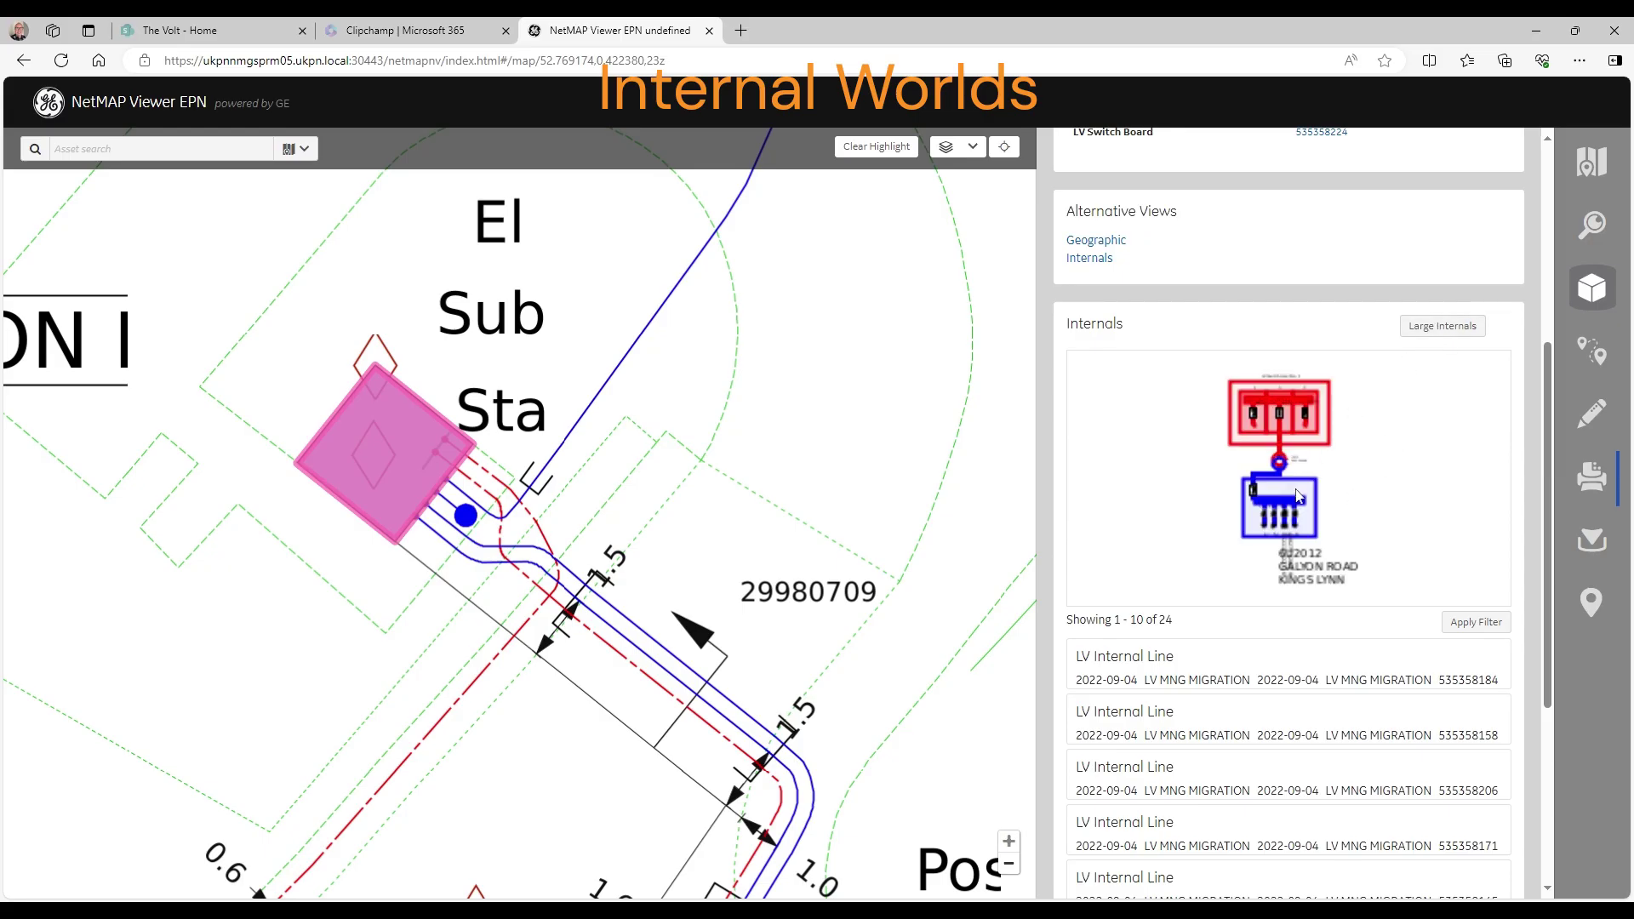
{"action": "left_click", "coordinate": [1451, 327]}
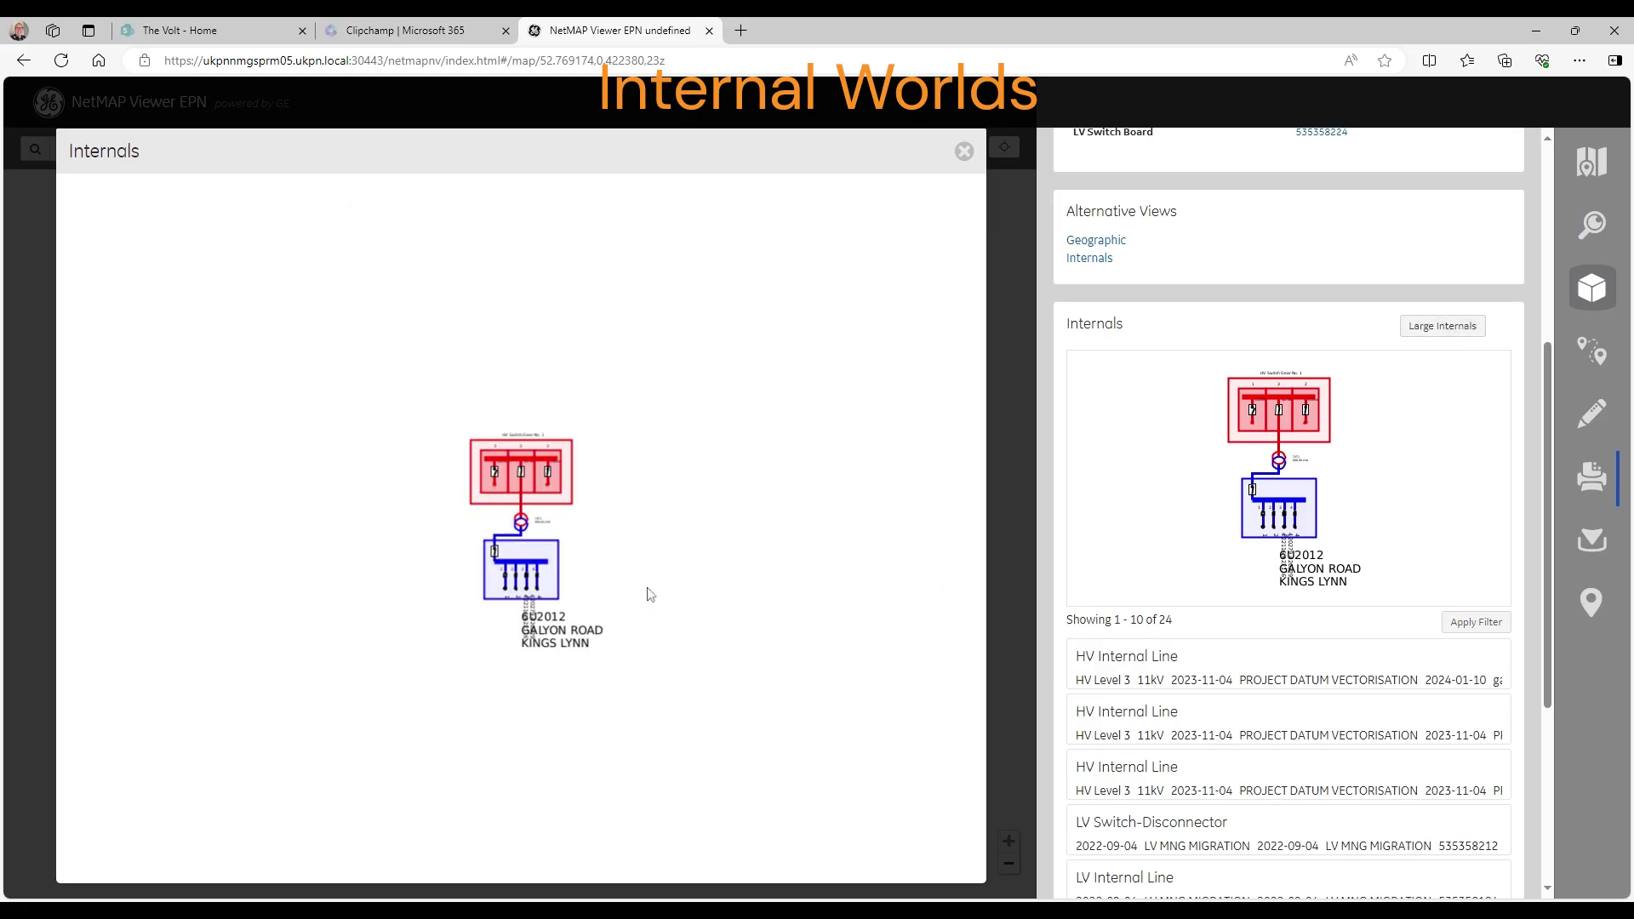
{"action": "scroll", "coordinate": [519, 544], "scroll_direction": "up", "scroll_amount": 4}
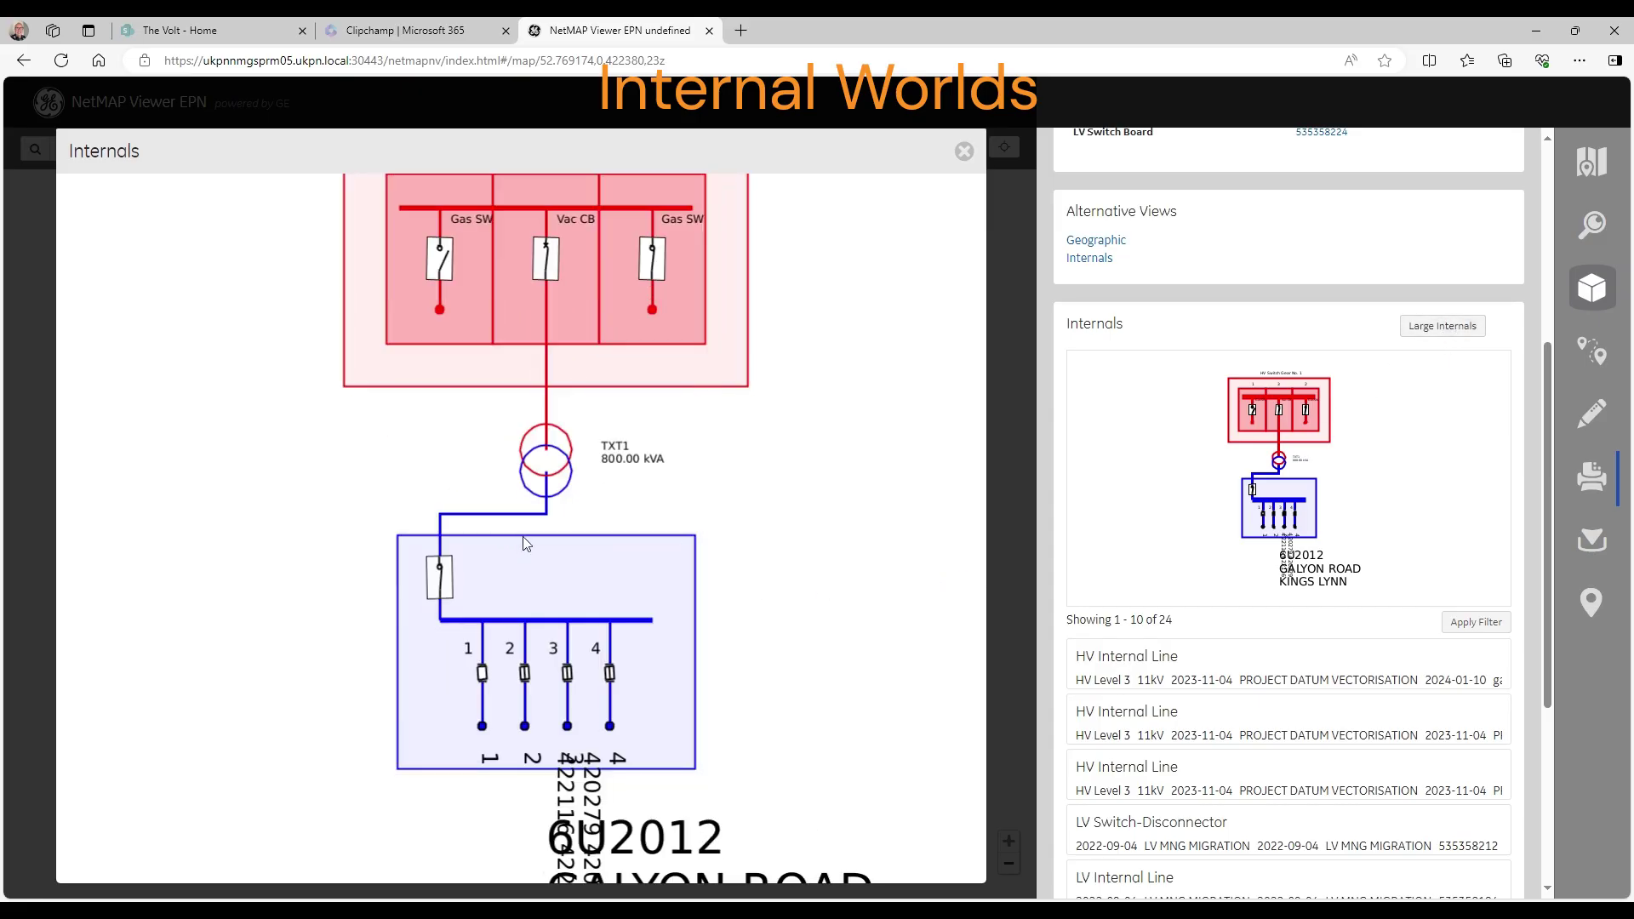
Open the details of the gas switch in bay 2 of HV Switch Gear No. 1 and highlight its asset ID.
{"action": "left_click", "coordinate": [653, 261]}
{"action": "left_click", "coordinate": [655, 265]}
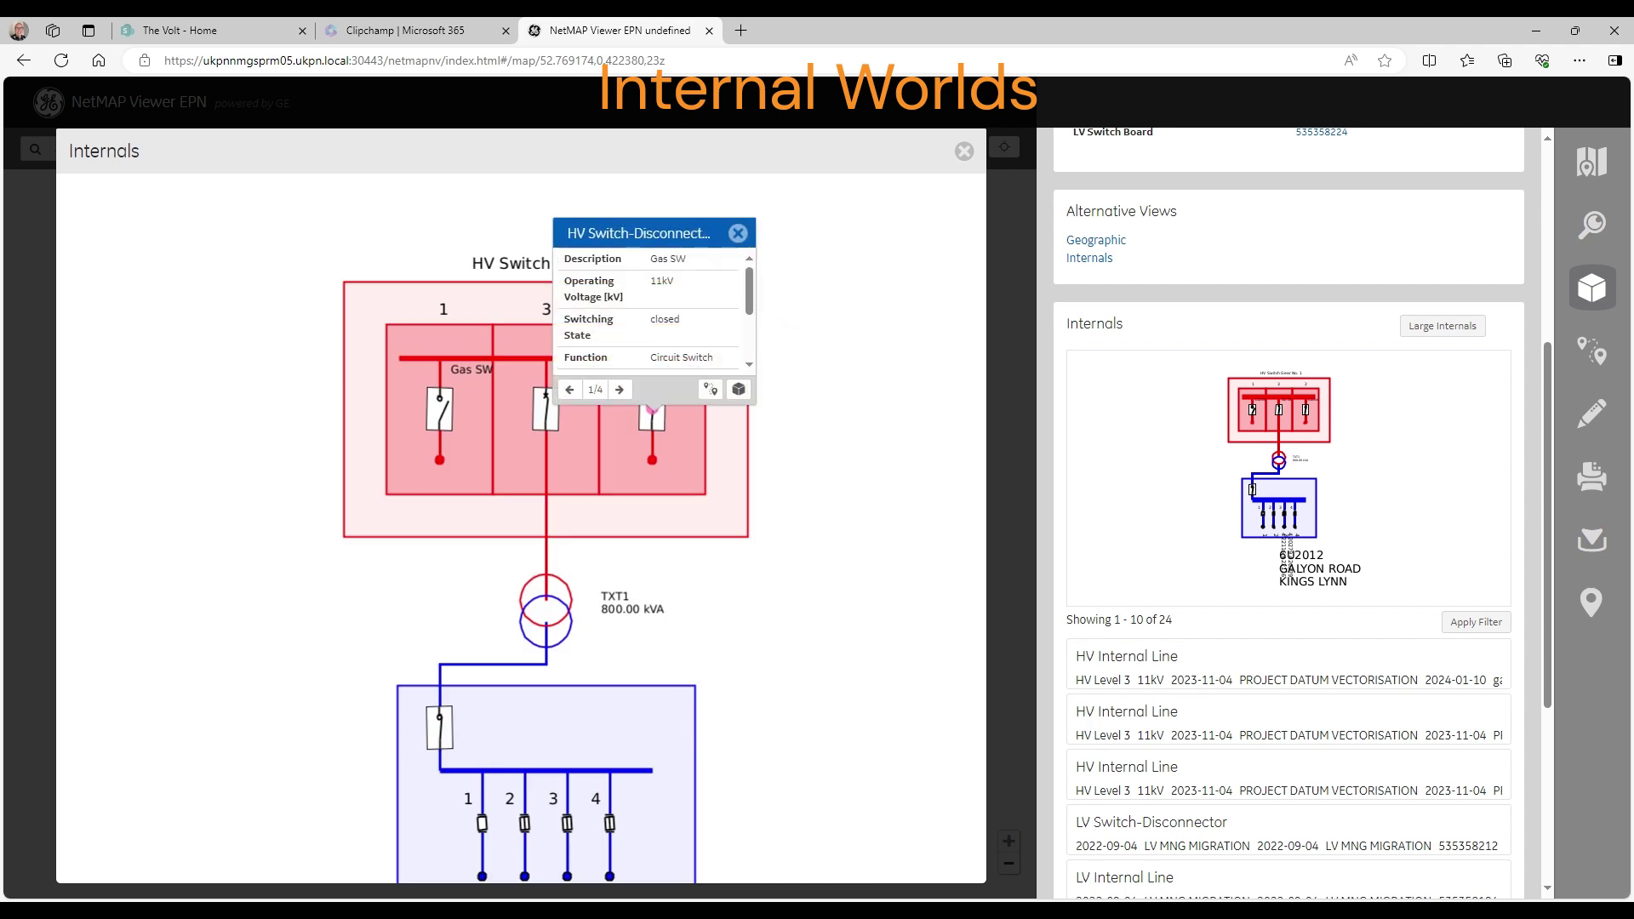
{"action": "left_click", "coordinate": [739, 389]}
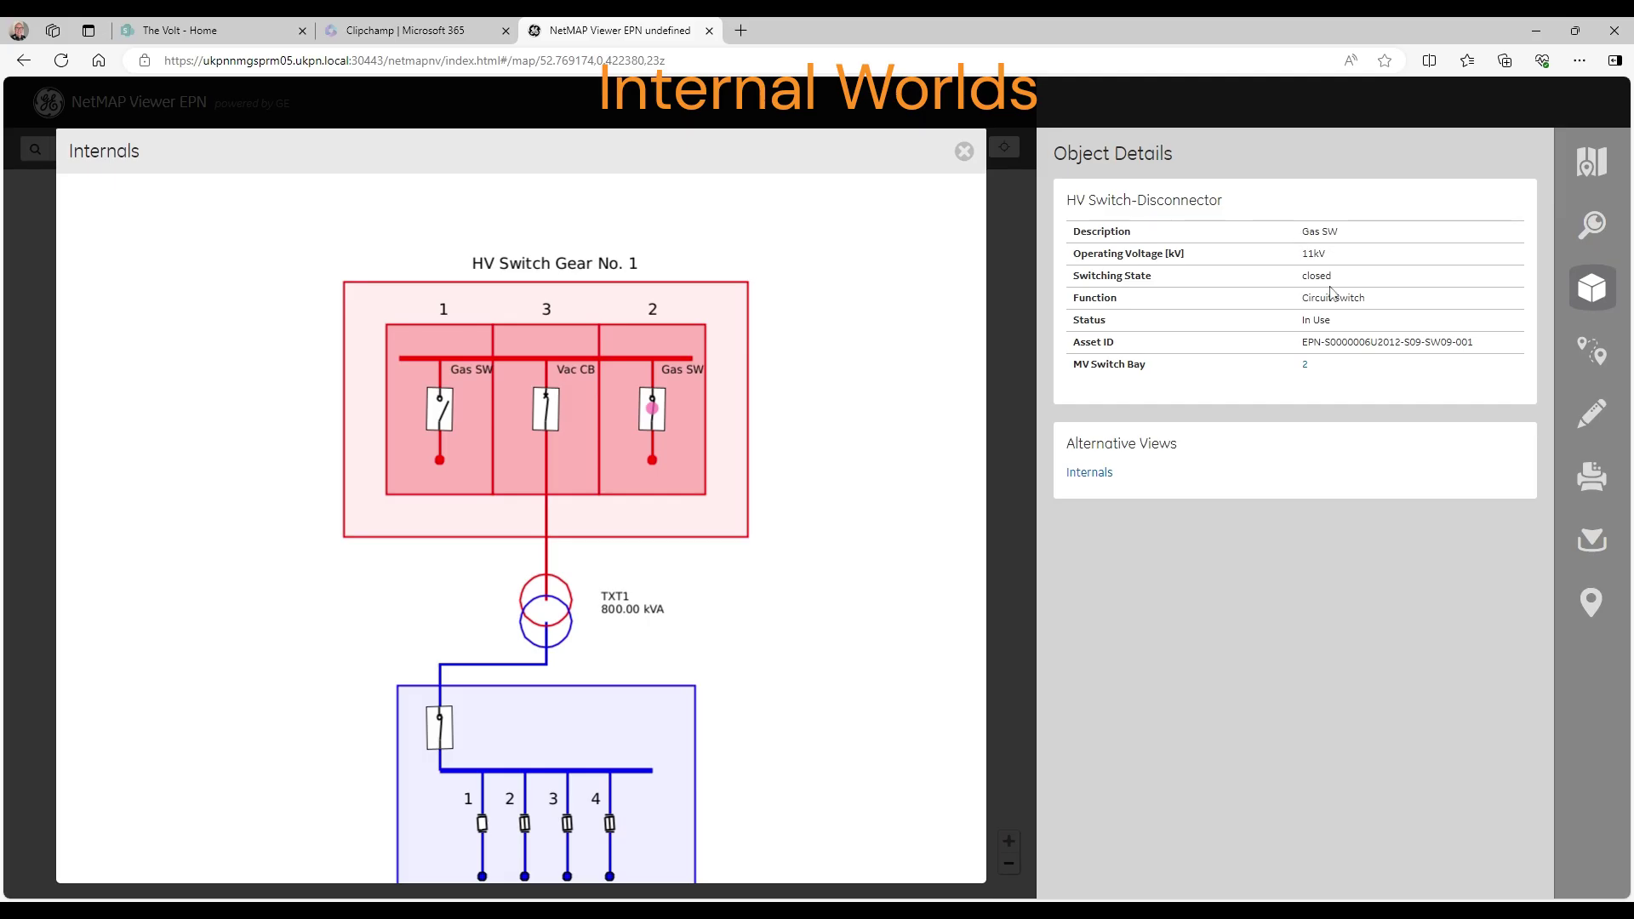
{"action": "left_click_drag", "start_coordinate": [1301, 342], "coordinate": [1491, 349]}
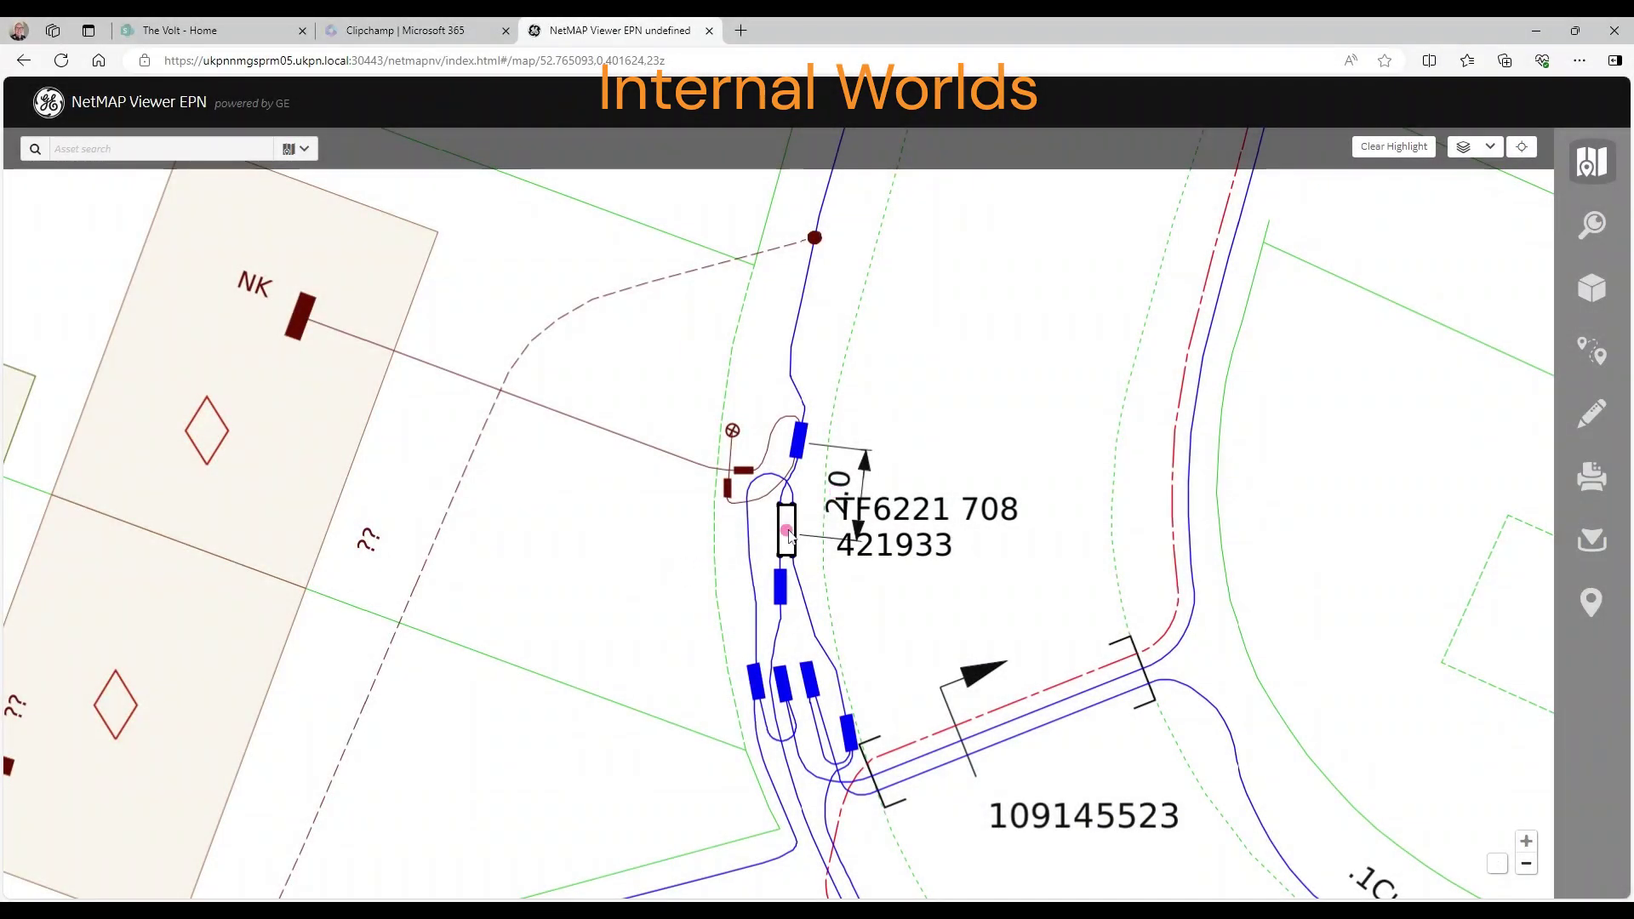
Open the object details of LV link box 421933 and bring up its enlarged internals.
{"action": "left_click", "coordinate": [787, 532]}
{"action": "left_click", "coordinate": [850, 517]}
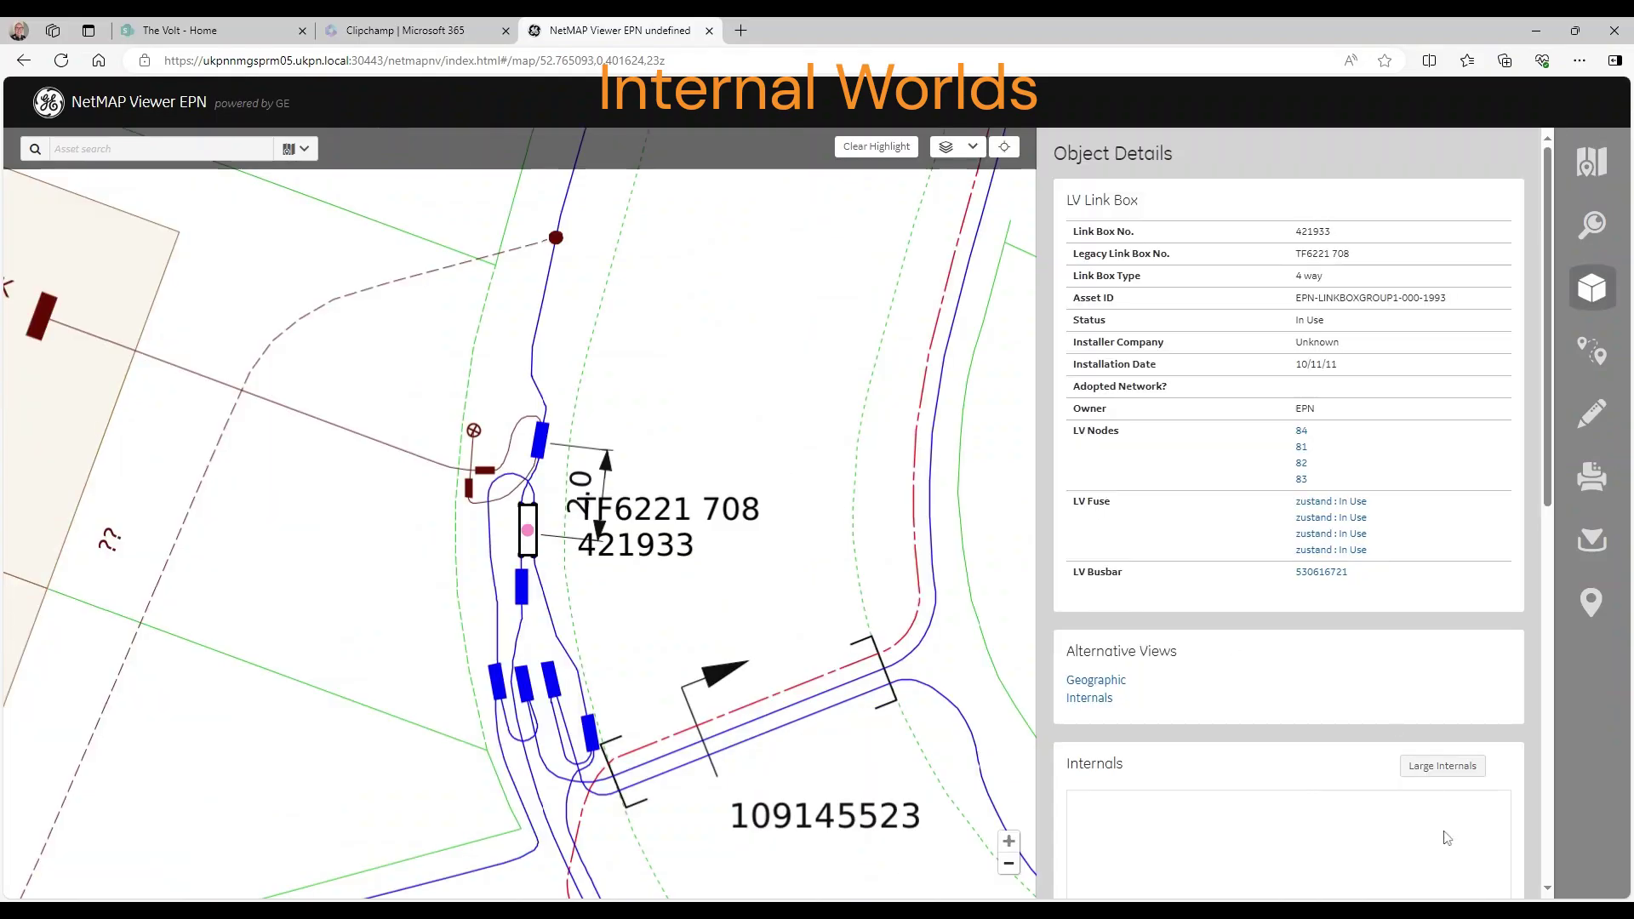
{"action": "scroll", "coordinate": [1552, 494], "scroll_direction": "down", "scroll_amount": 3}
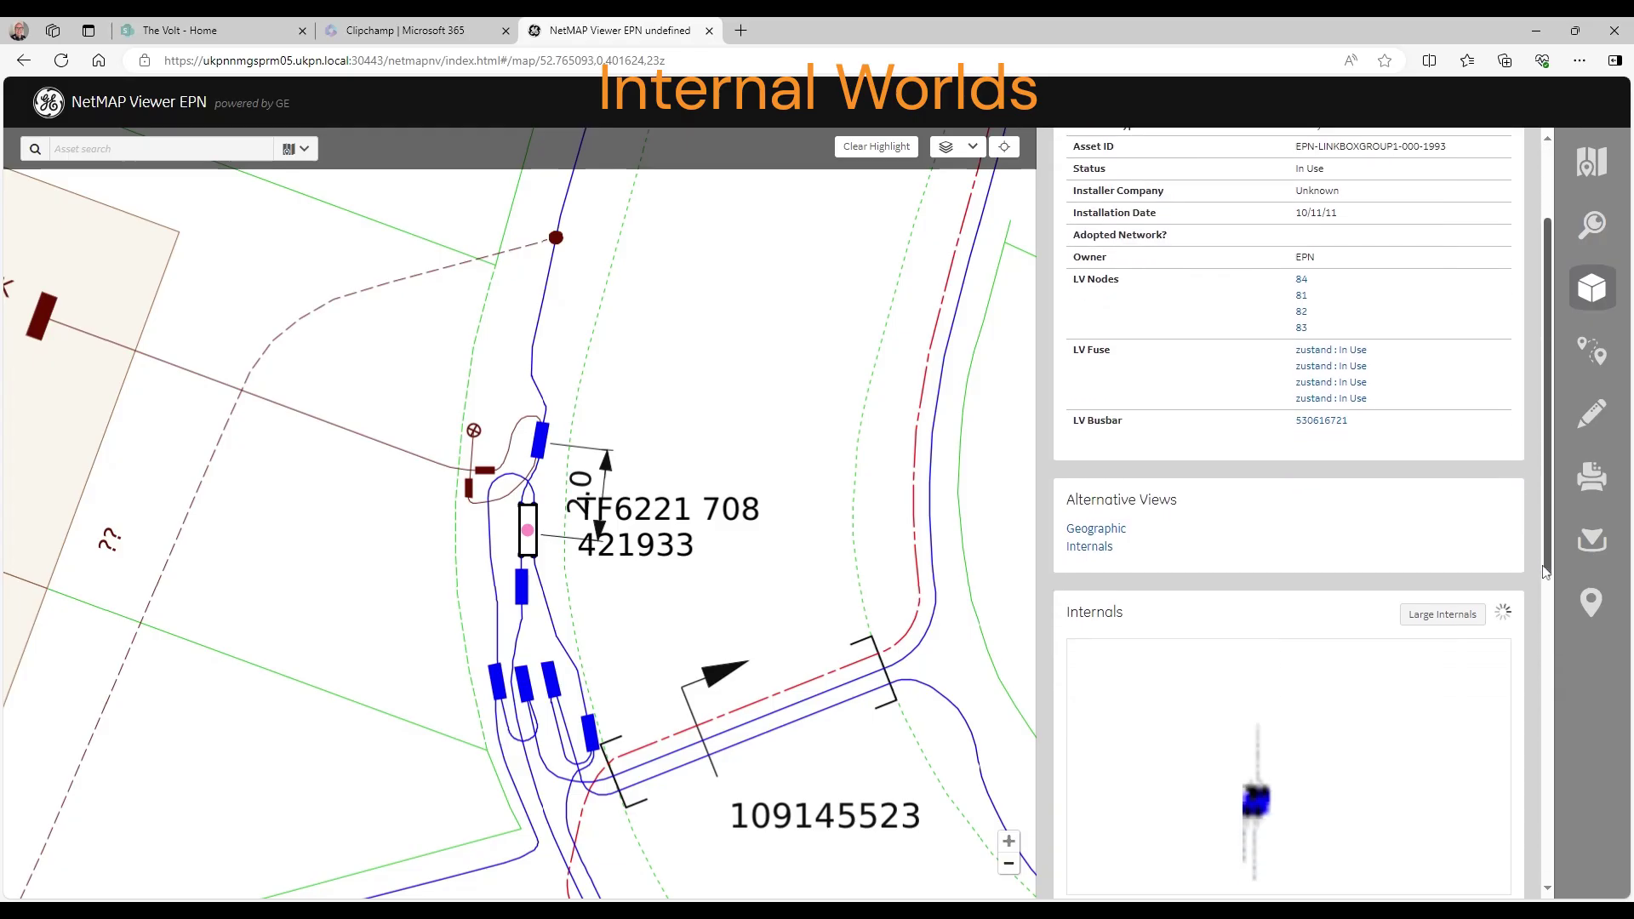
{"action": "left_click", "coordinate": [1434, 494]}
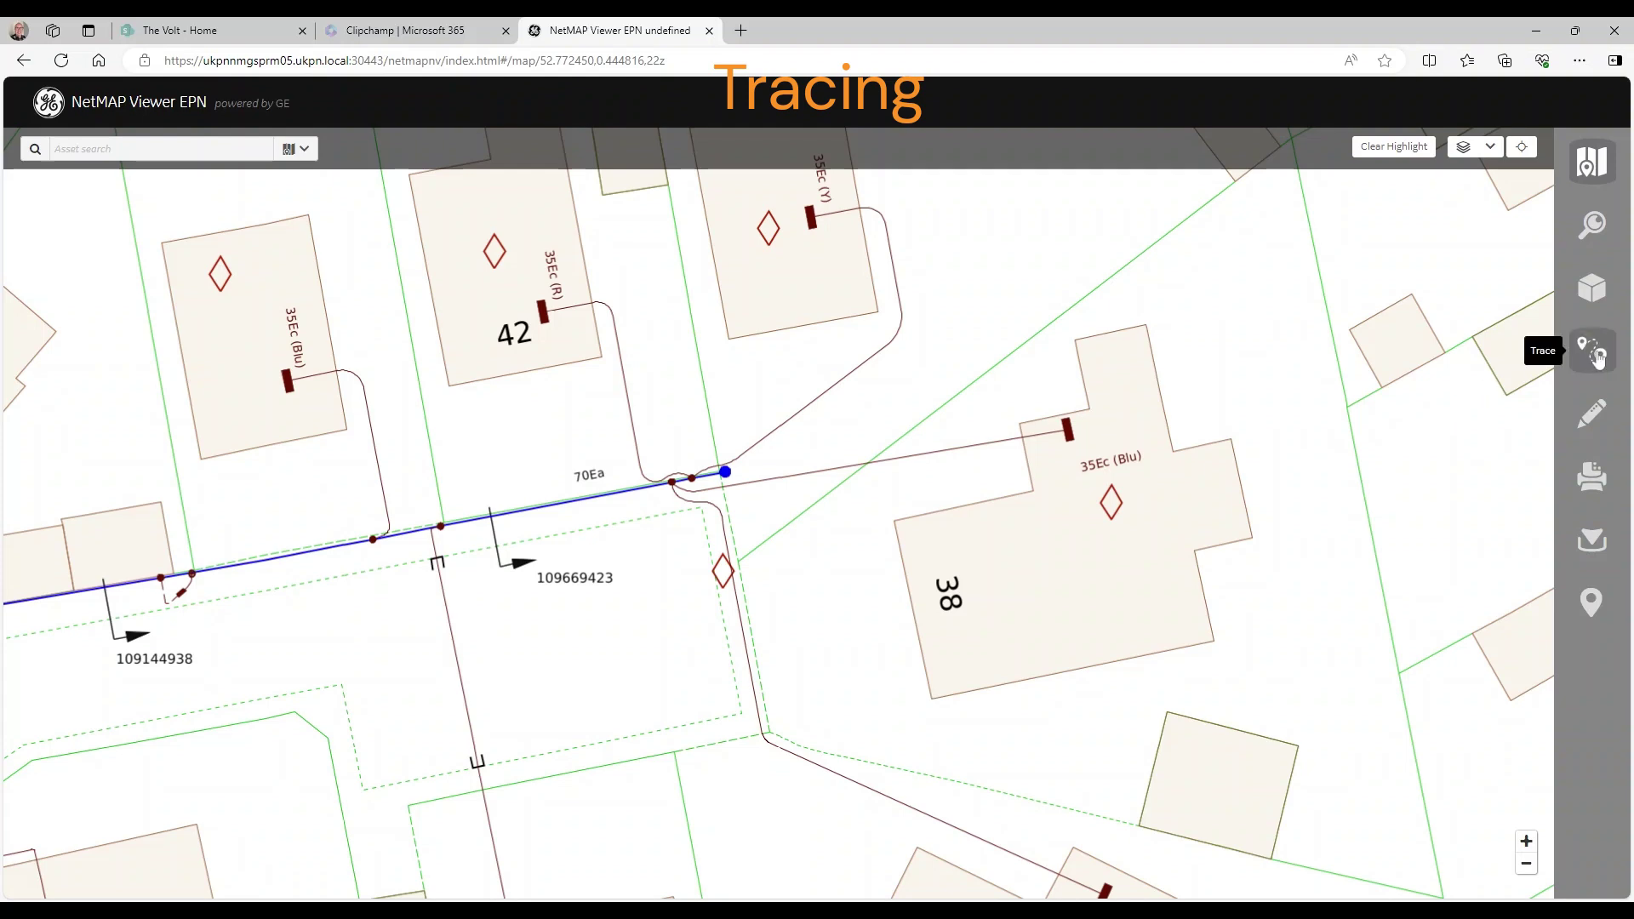
Set up a Supplied Services trace with a starting point on the LV network near house 38 and run it.
{"action": "left_click", "coordinate": [1591, 350]}
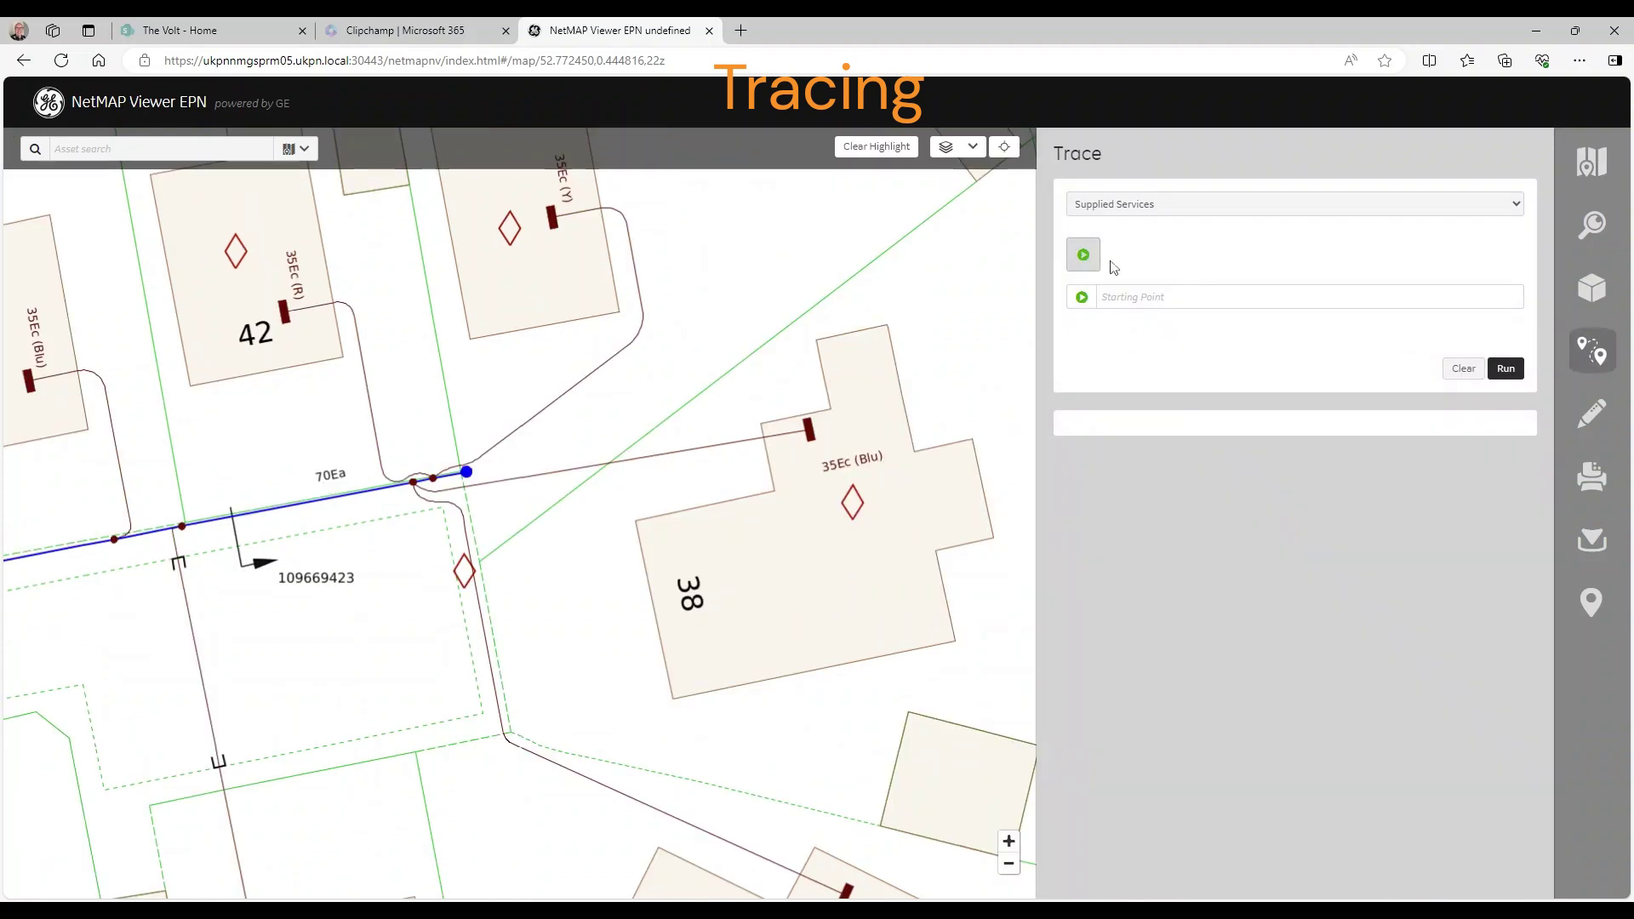
{"action": "left_click", "coordinate": [1160, 206]}
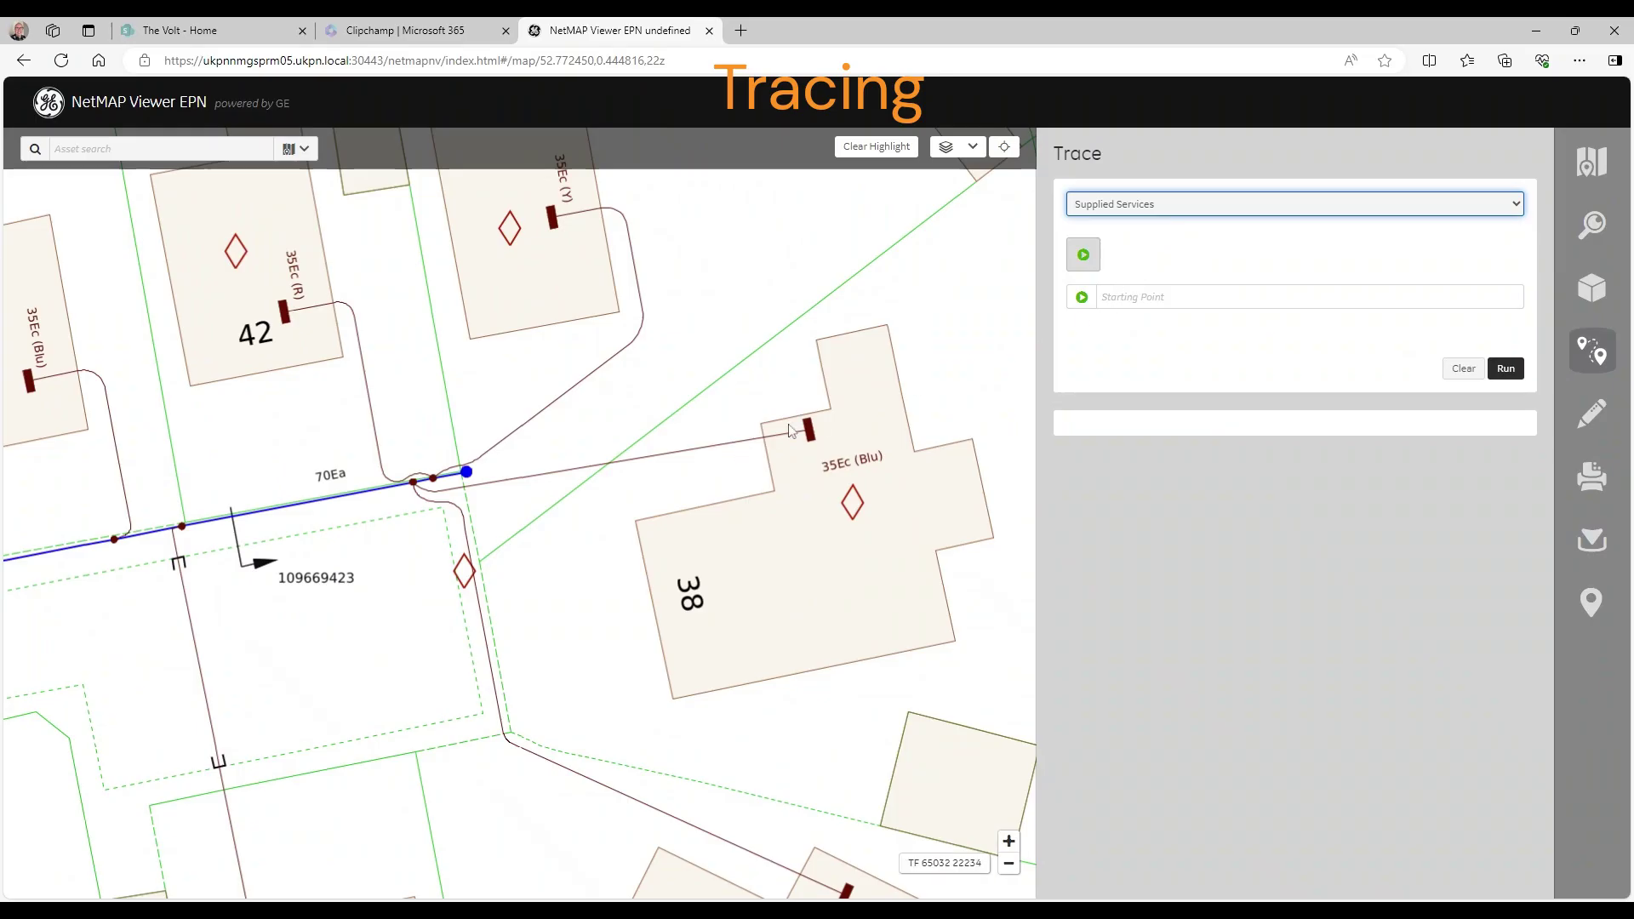
{"action": "left_click", "coordinate": [1083, 254]}
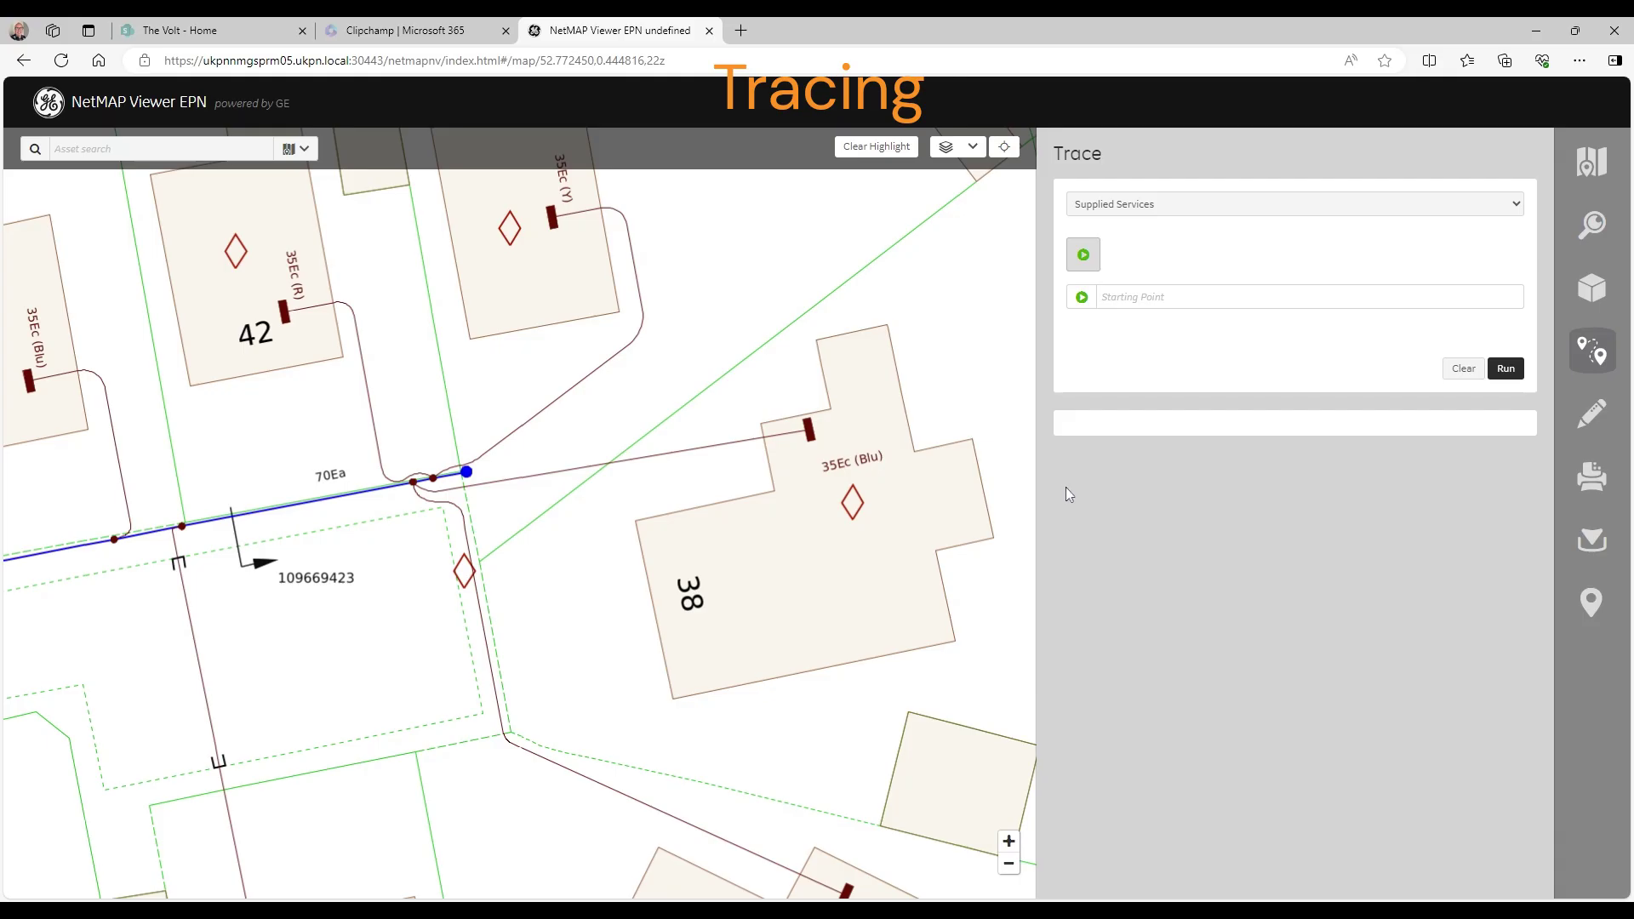
{"action": "left_click", "coordinate": [1505, 368]}
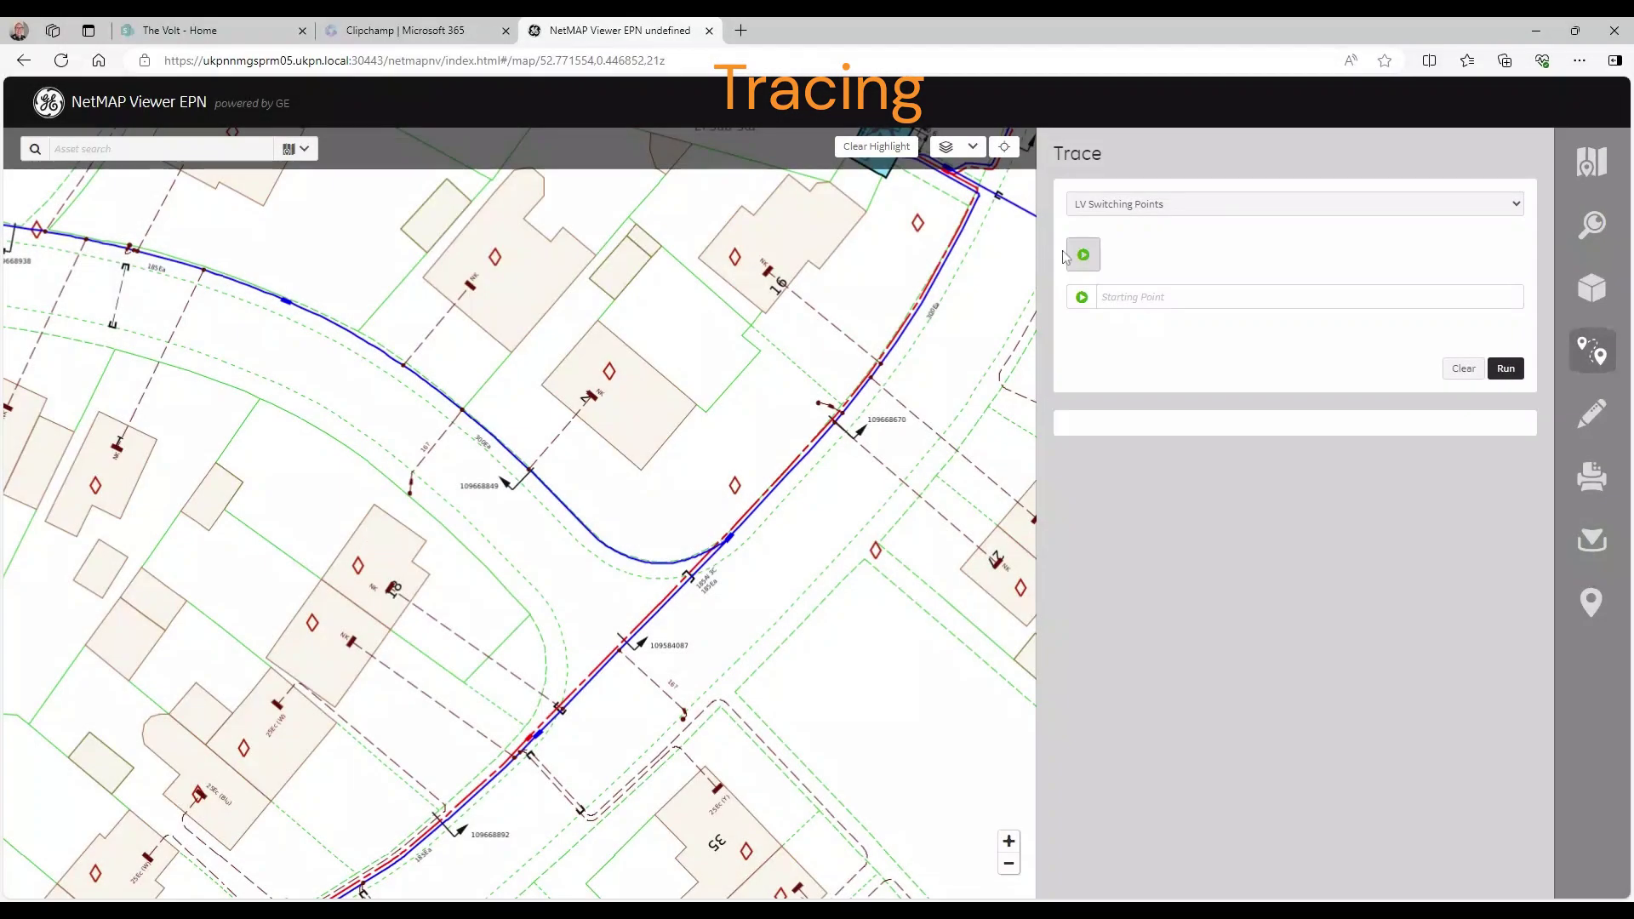
Run an LV Switching Points trace from the curved LV cable near label 109668849 and inspect the traced network at link box 420914.
{"action": "left_click", "coordinate": [1084, 255]}
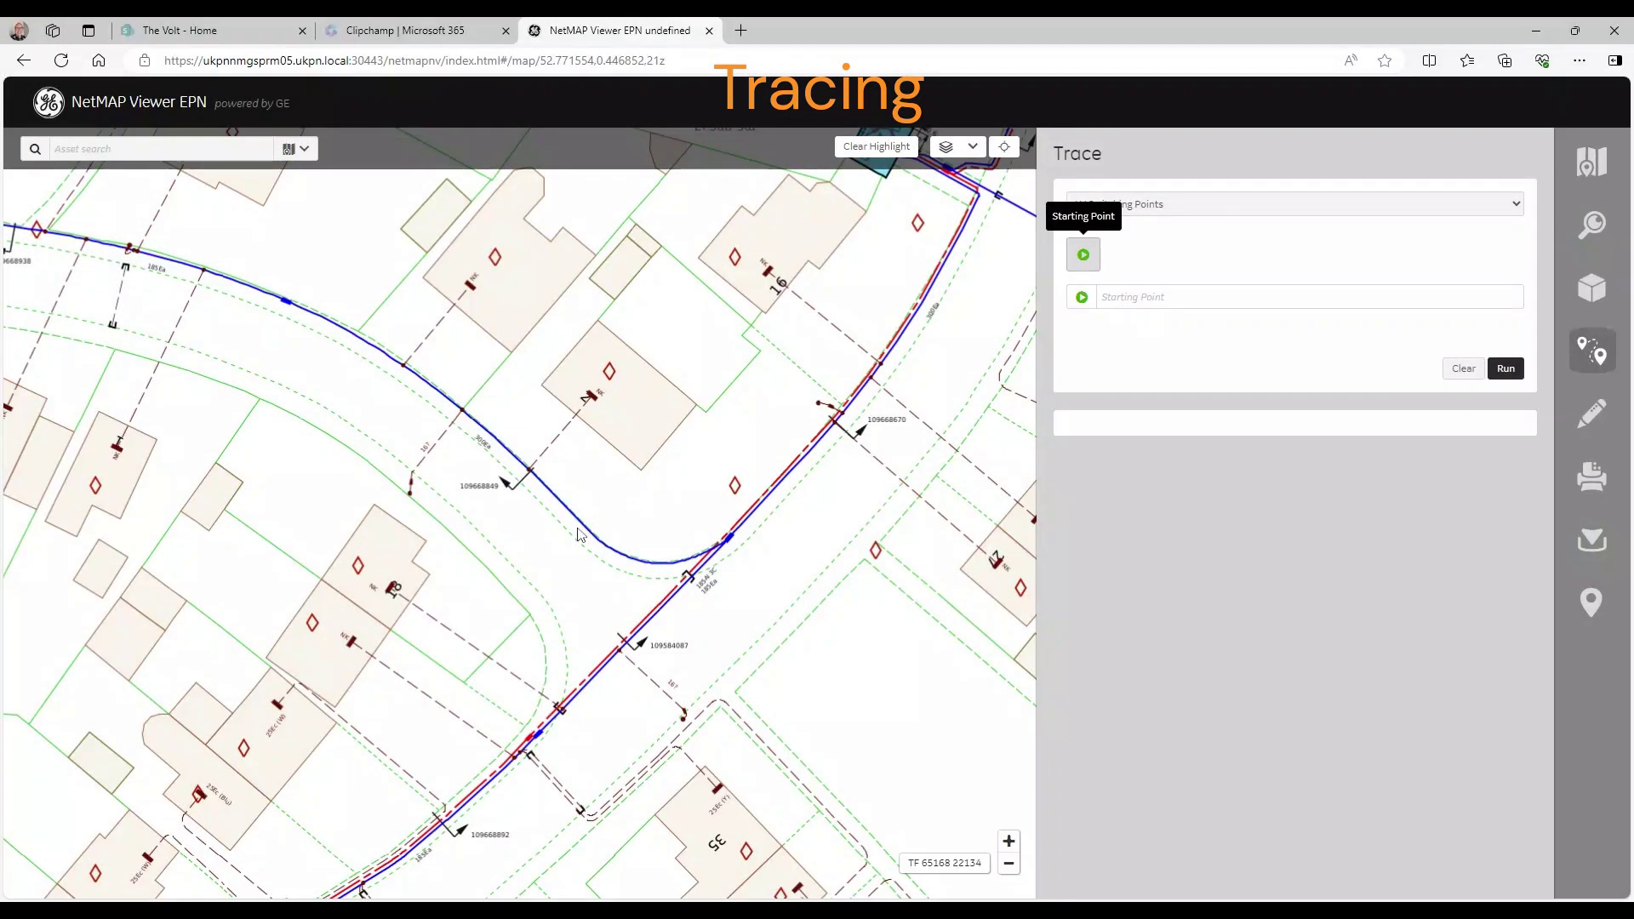
{"action": "left_click", "coordinate": [585, 530]}
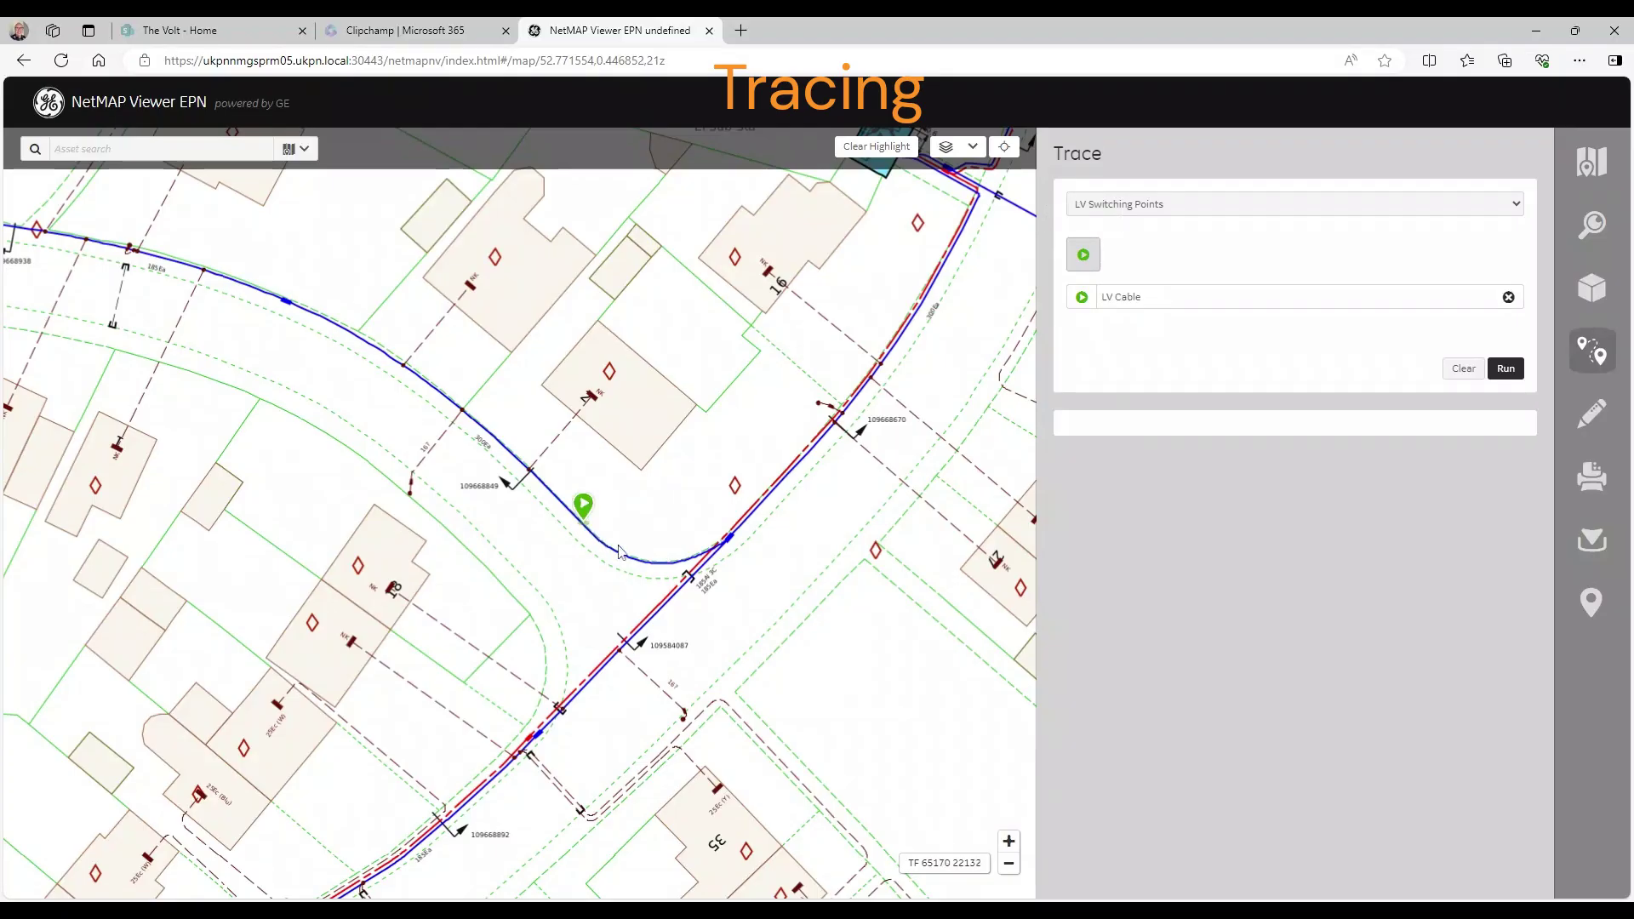
{"action": "left_click", "coordinate": [1510, 373]}
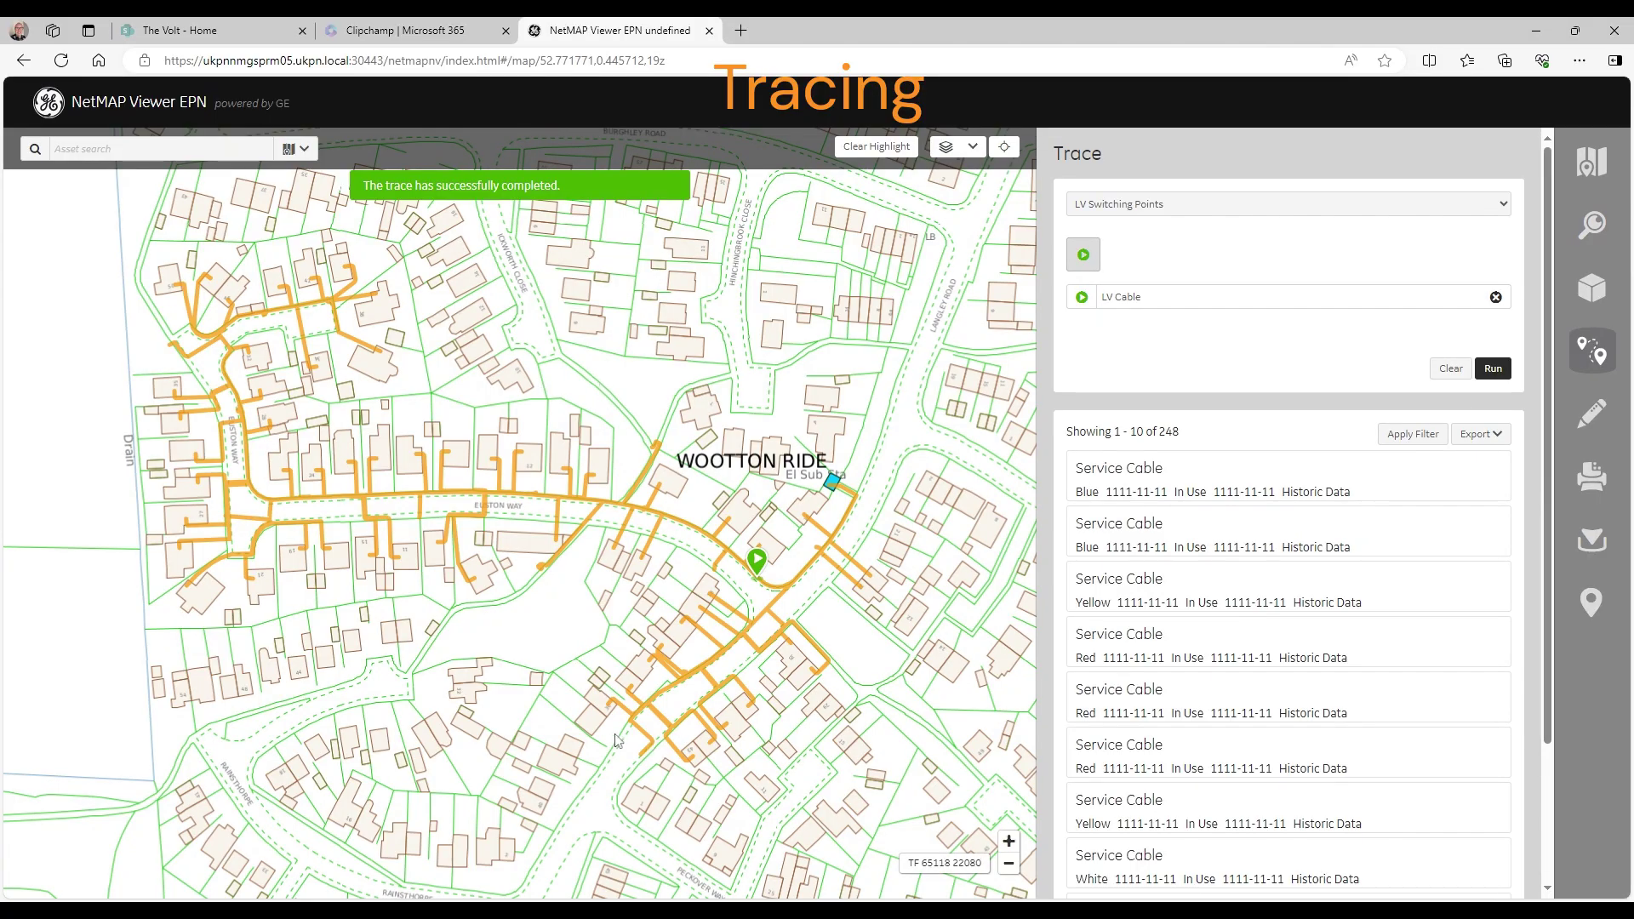
{"action": "scroll", "coordinate": [617, 739], "scroll_direction": "up", "scroll_amount": 3}
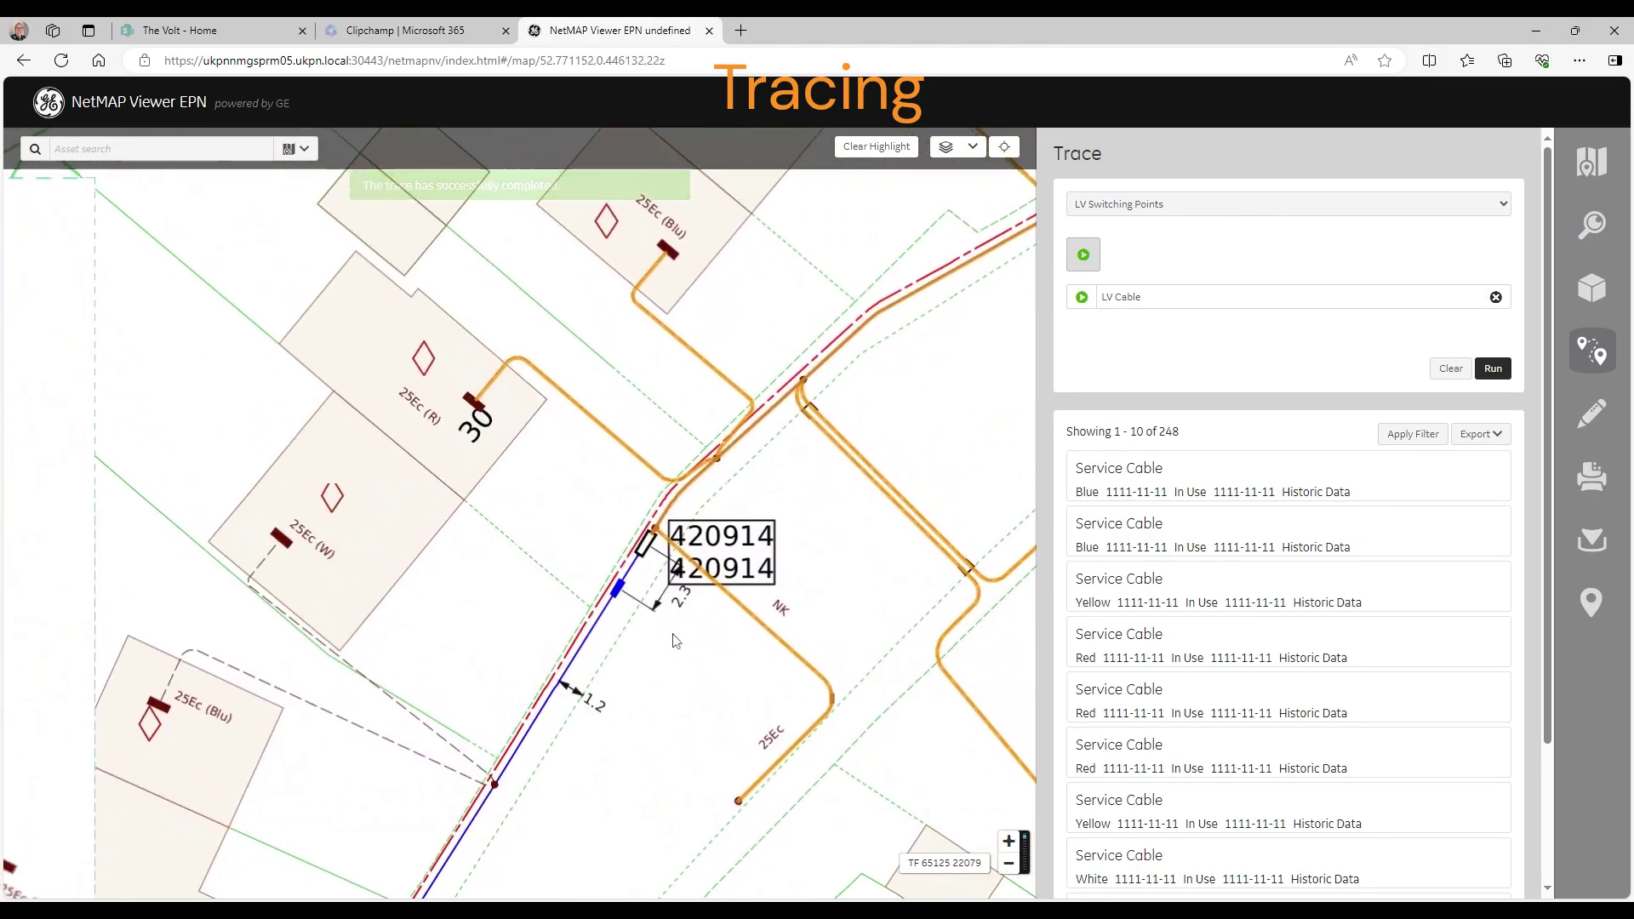
{"action": "scroll", "coordinate": [669, 578], "scroll_direction": "up", "scroll_amount": 1}
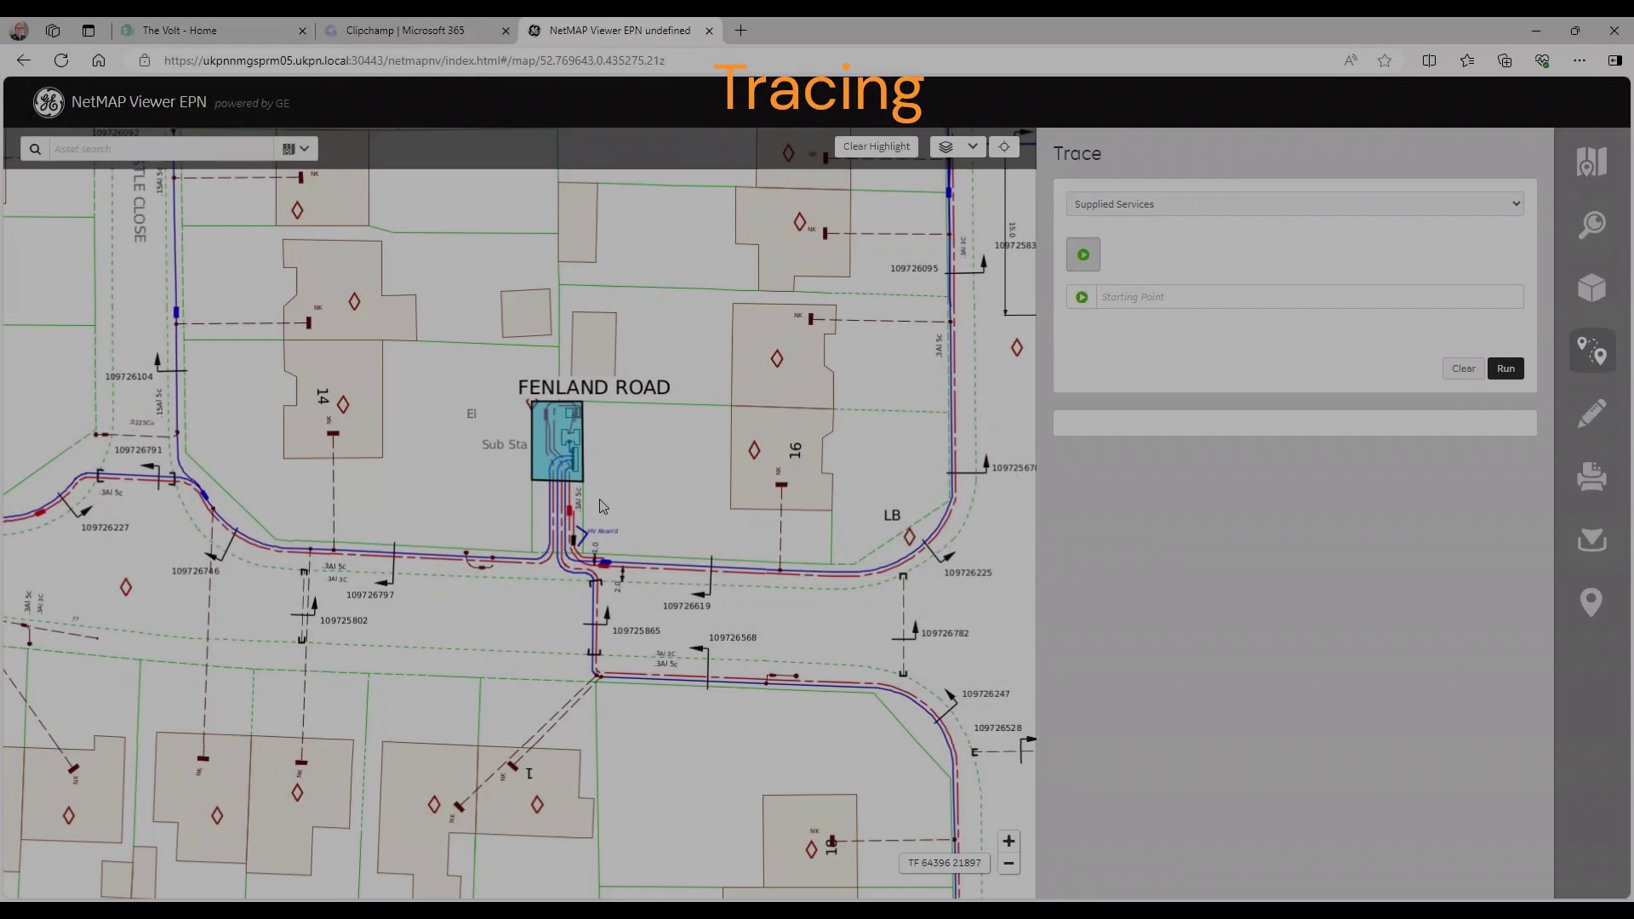
Run an LV Fault Location trace with distance 15, starting on the LV cable beside the LV board inside Fenland Road substation.
{"action": "scroll", "coordinate": [601, 507], "scroll_direction": "up", "scroll_amount": 1}
{"action": "scroll", "coordinate": [574, 510], "scroll_direction": "up", "scroll_amount": 1}
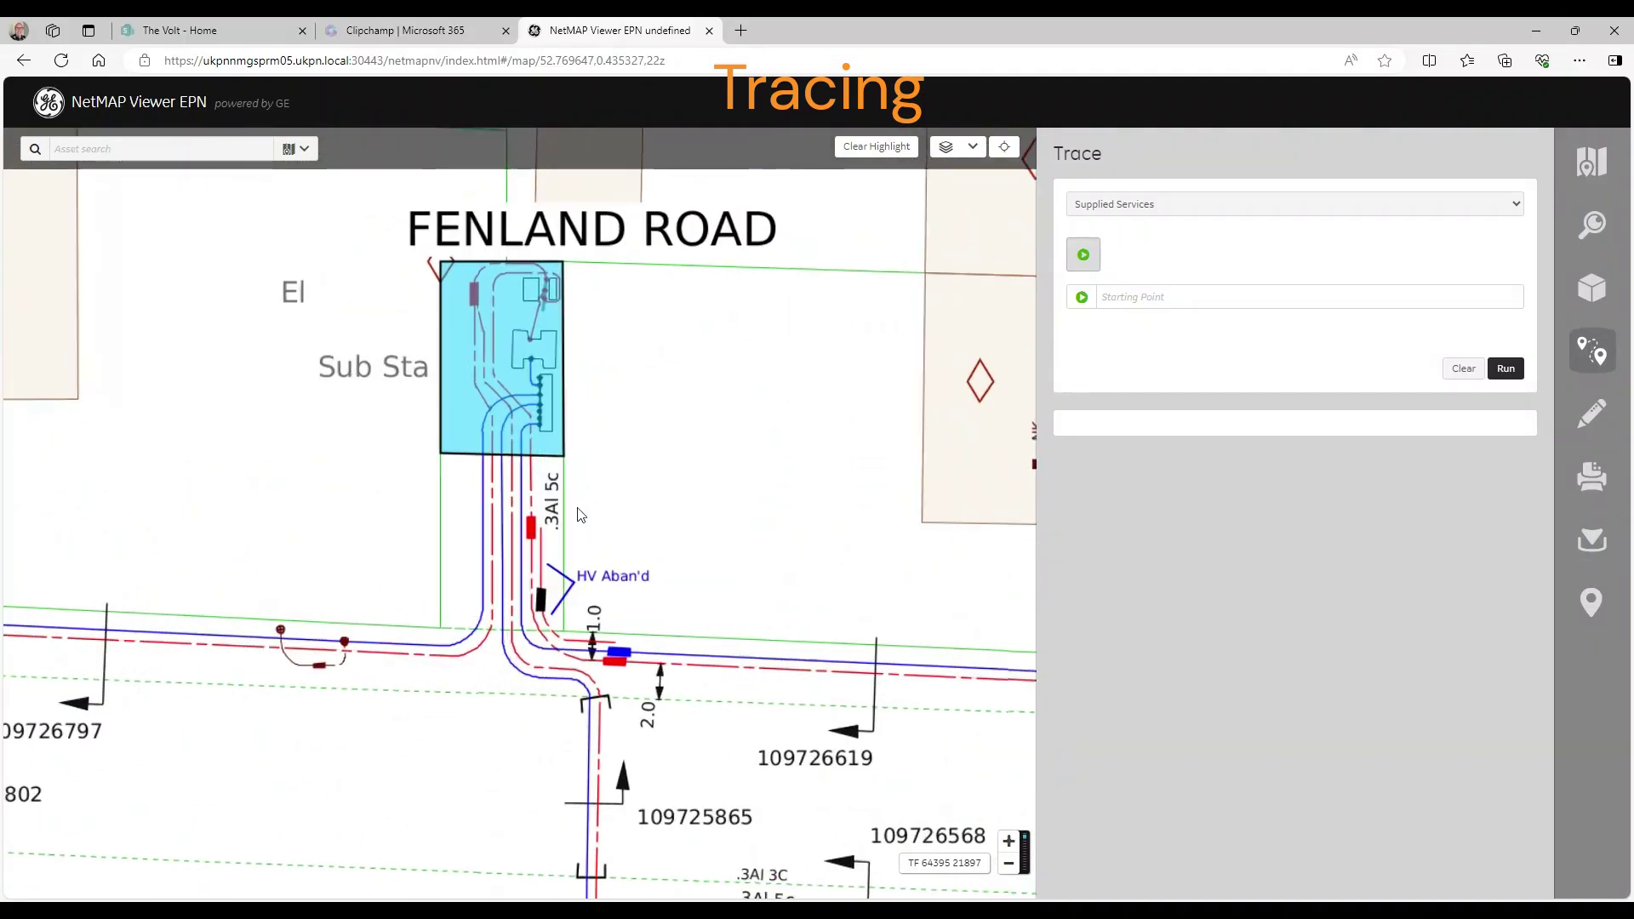
{"action": "left_click_drag", "start_coordinate": [553, 513], "coordinate": [633, 568]}
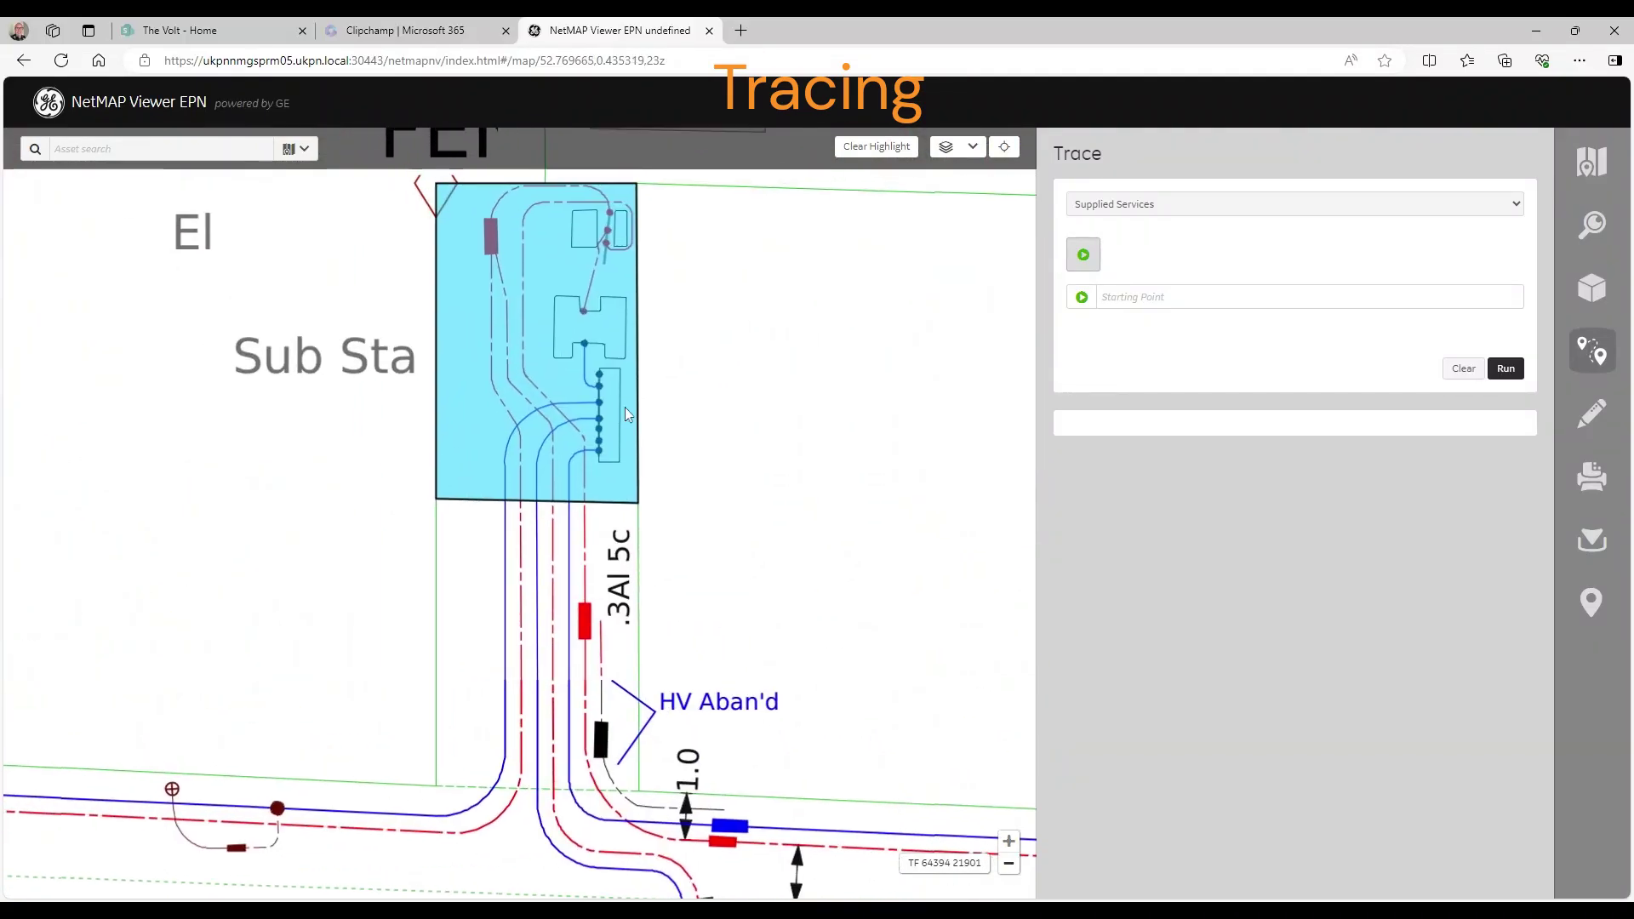
{"action": "left_click", "coordinate": [1157, 208]}
{"action": "left_click", "coordinate": [1128, 287]}
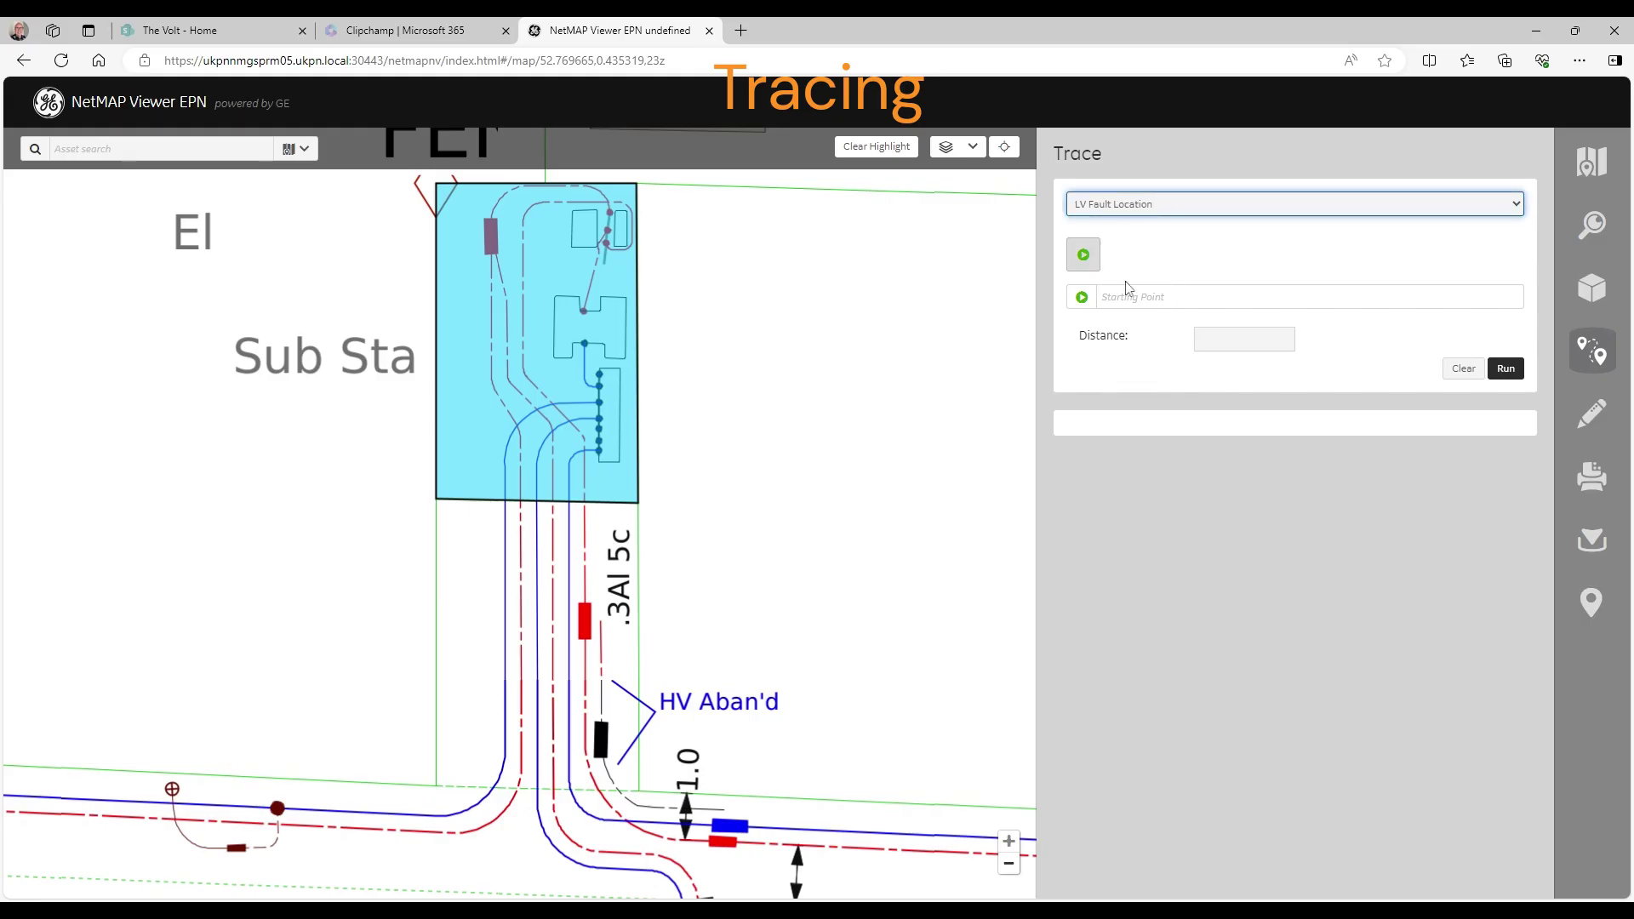
{"action": "left_click", "coordinate": [1204, 336]}
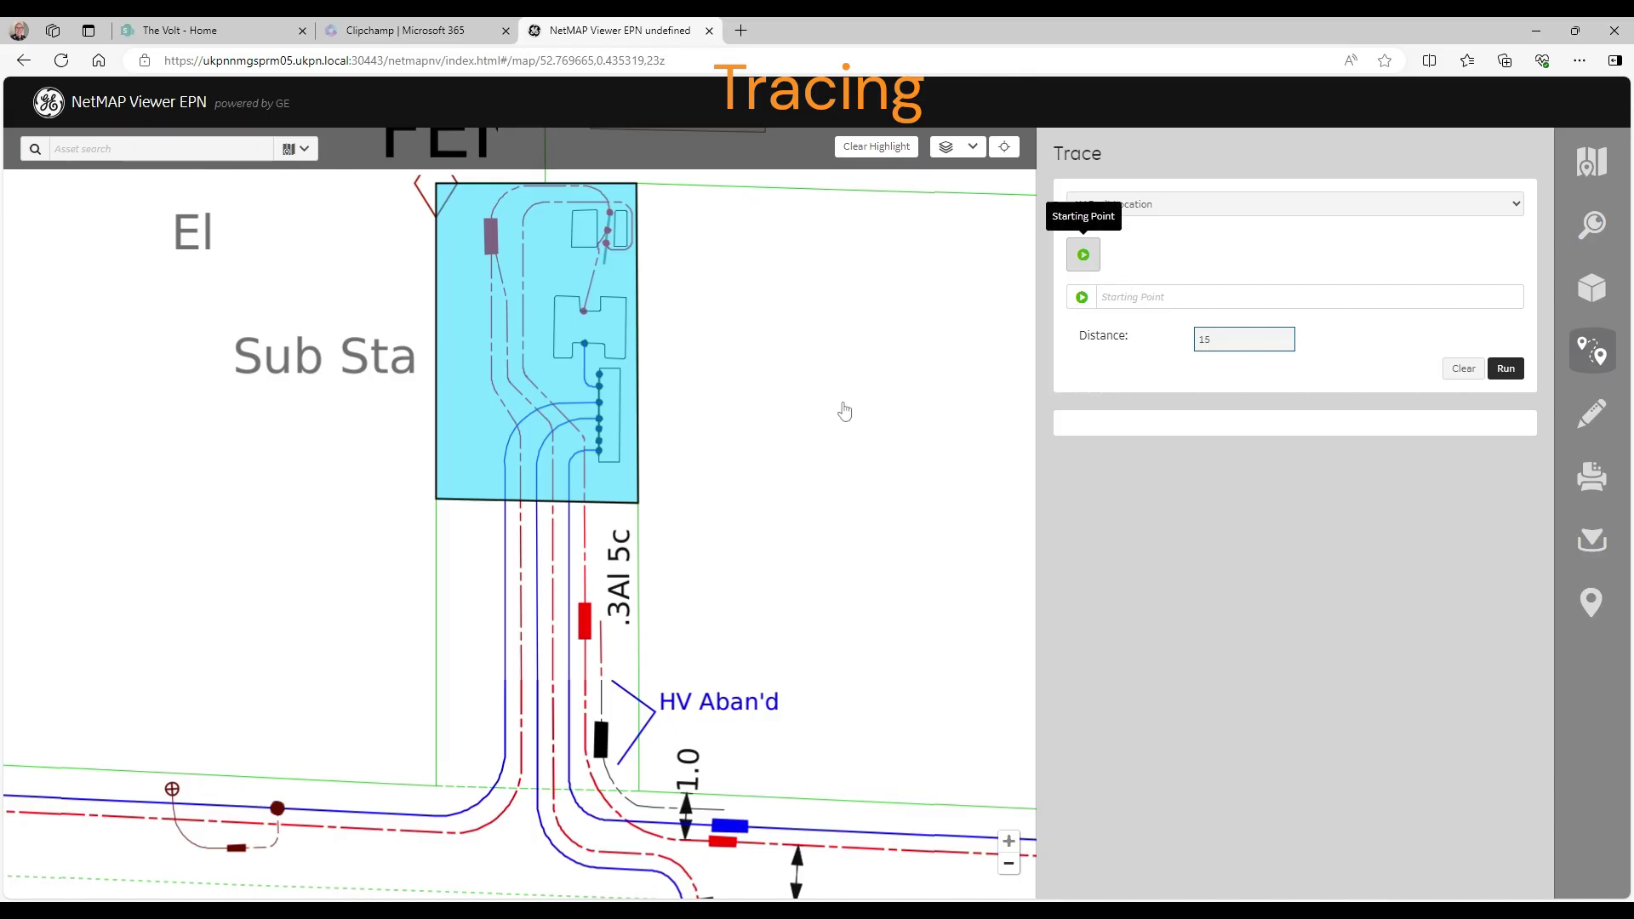
{"action": "left_click", "coordinate": [592, 405]}
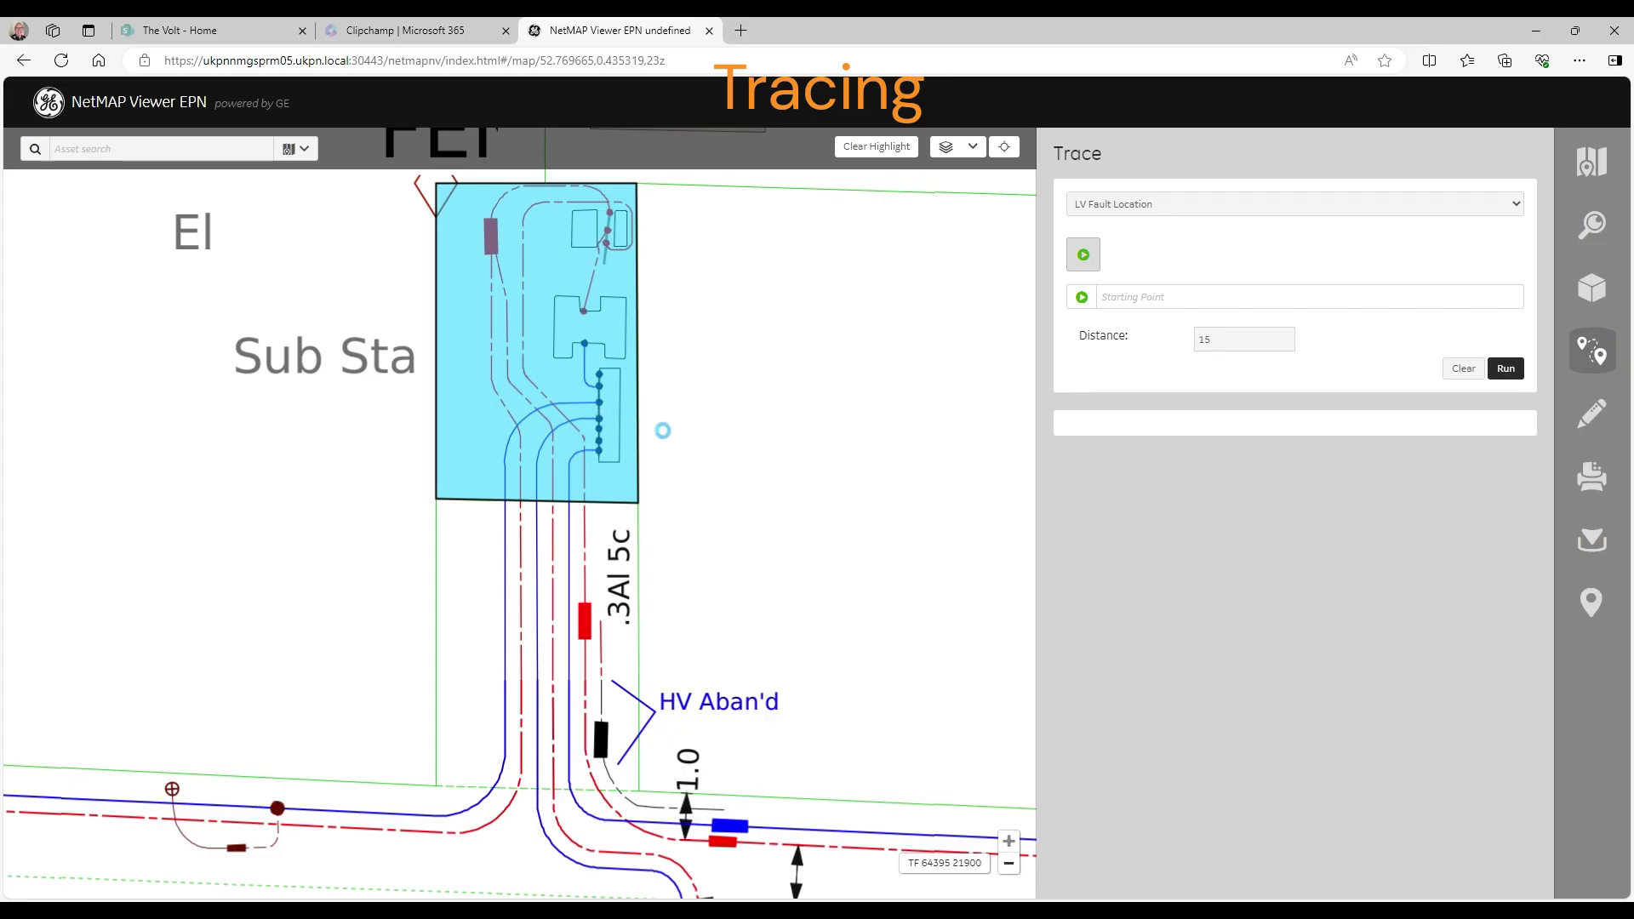
{"action": "left_click", "coordinate": [1505, 370]}
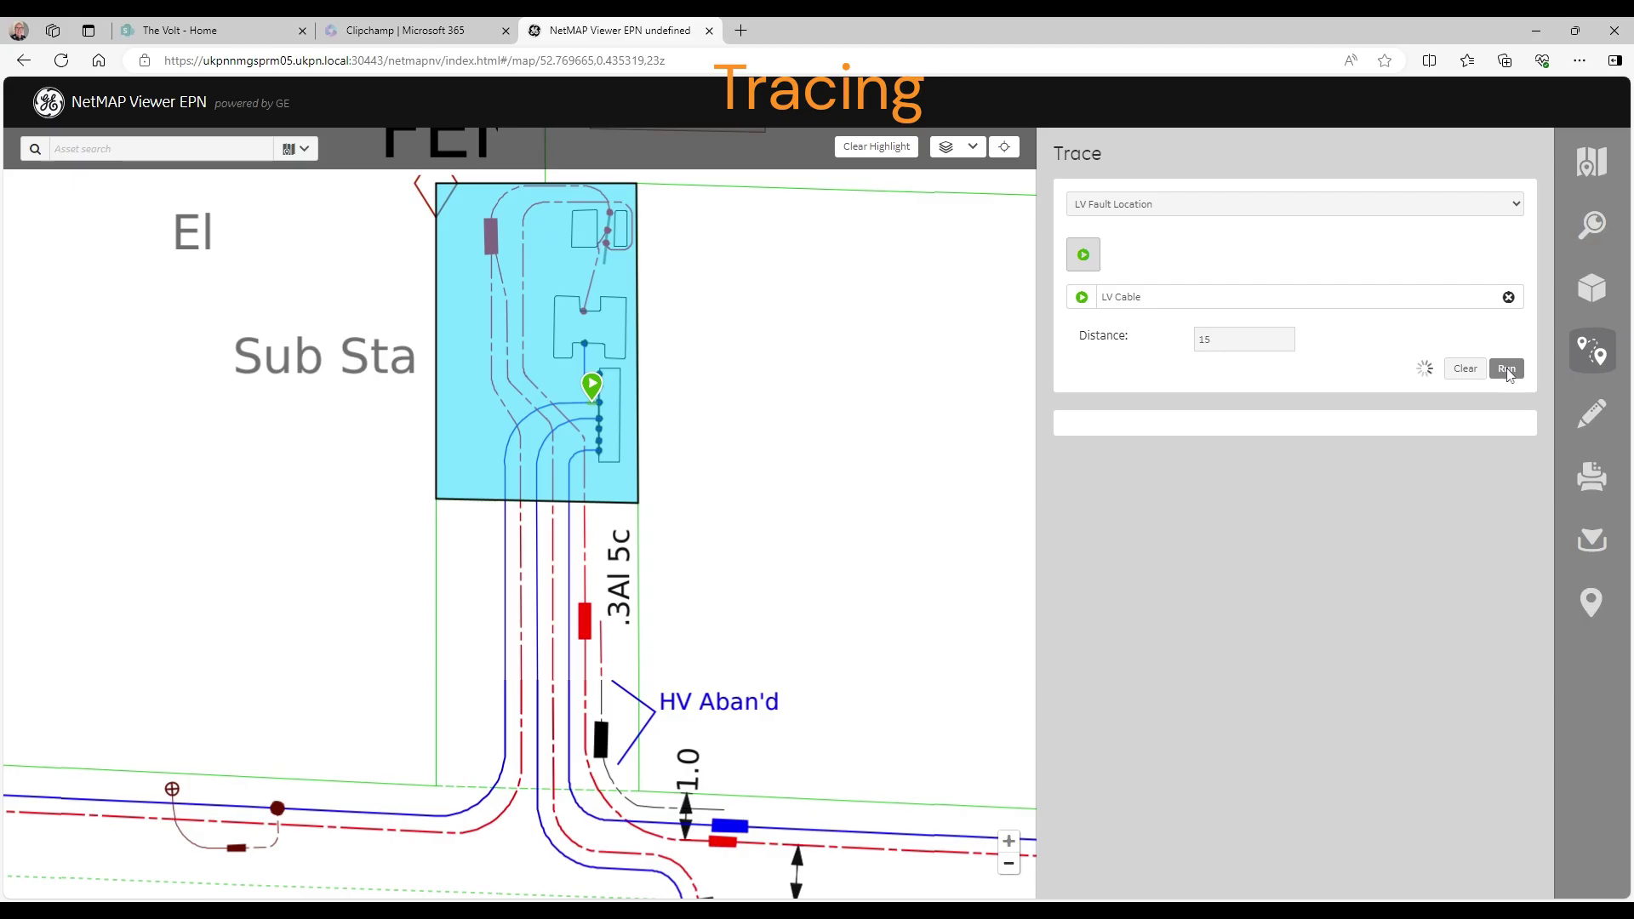